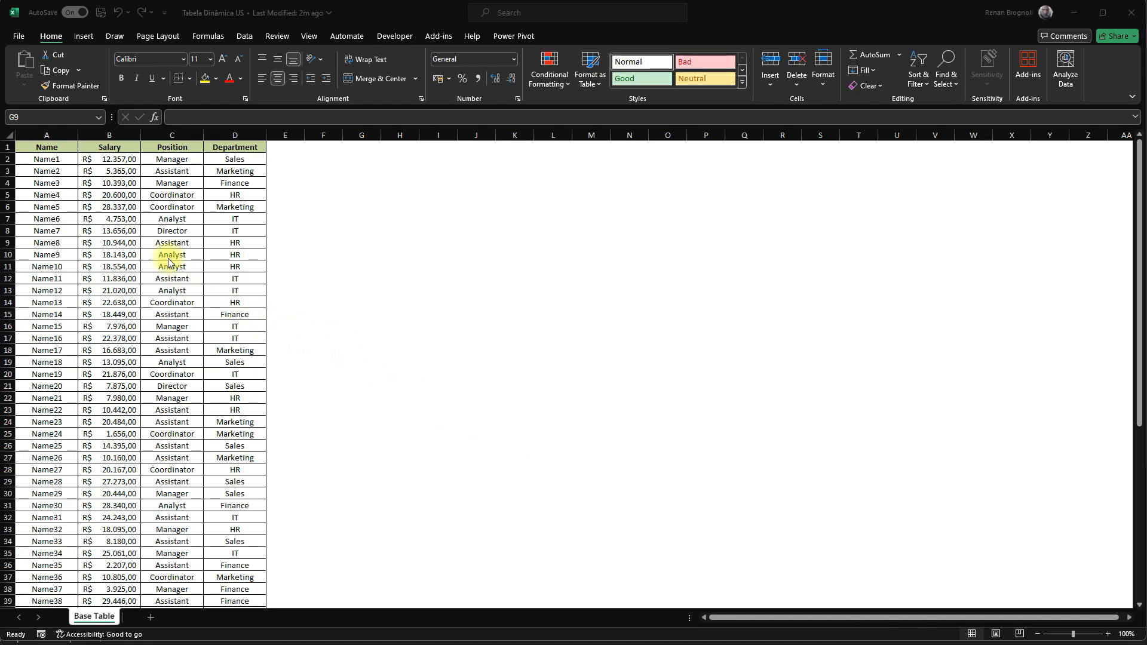
click(49, 145)
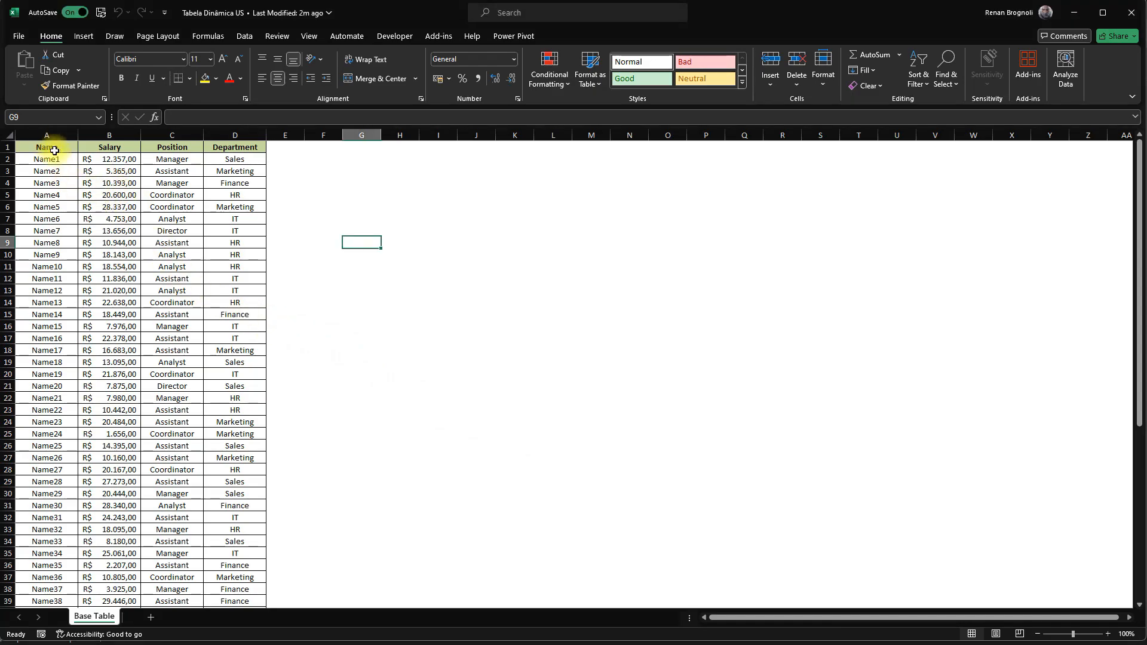
click(171, 148)
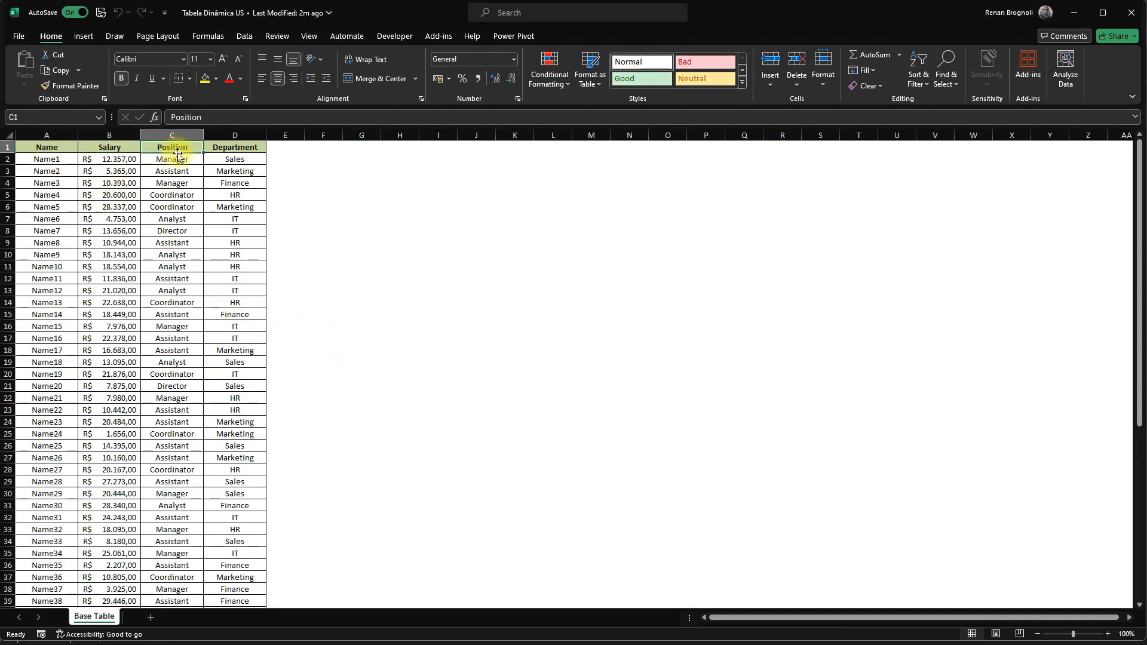
click(235, 146)
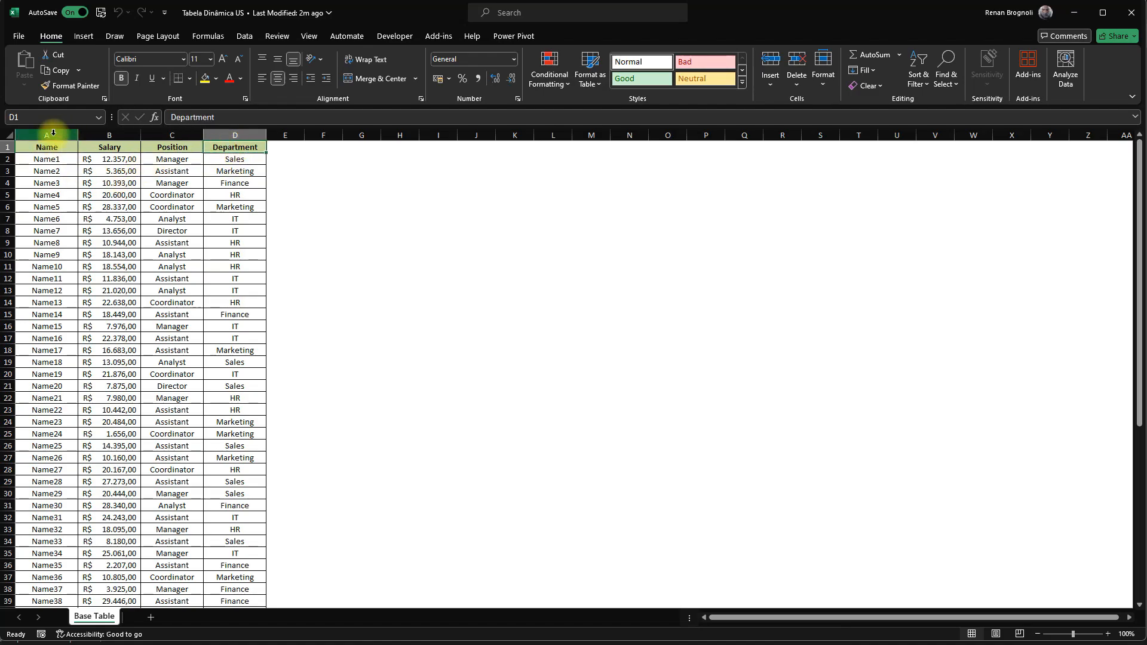
Format the Salary column with the $ English (United States) accounting format.
drag(50, 134, 106, 133)
click(115, 134)
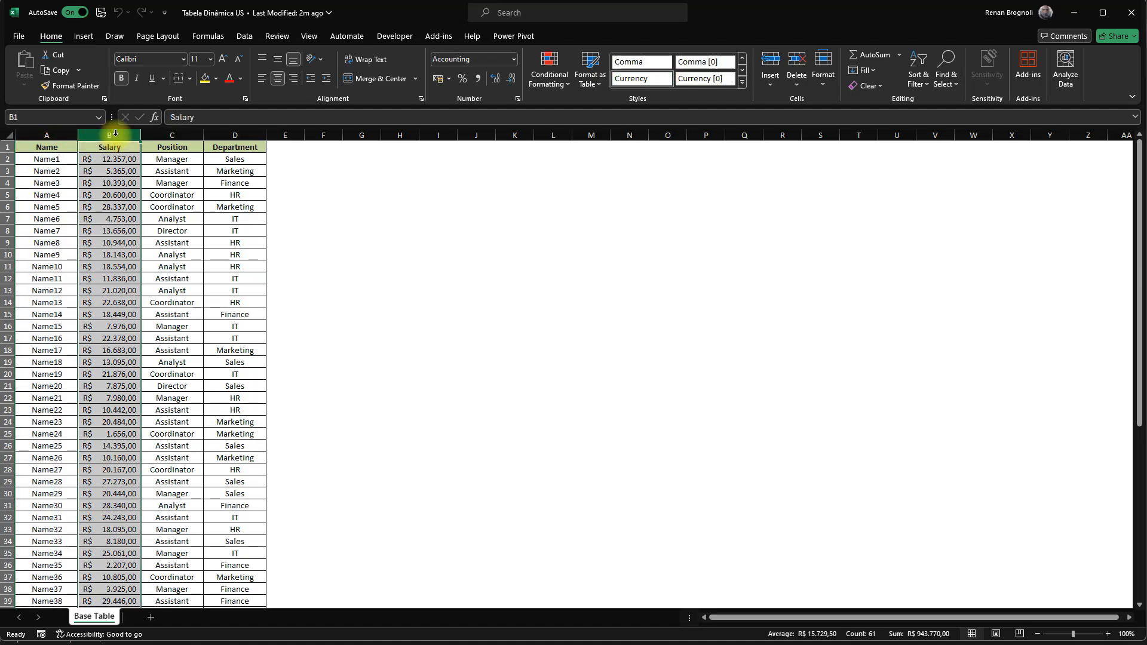
click(448, 78)
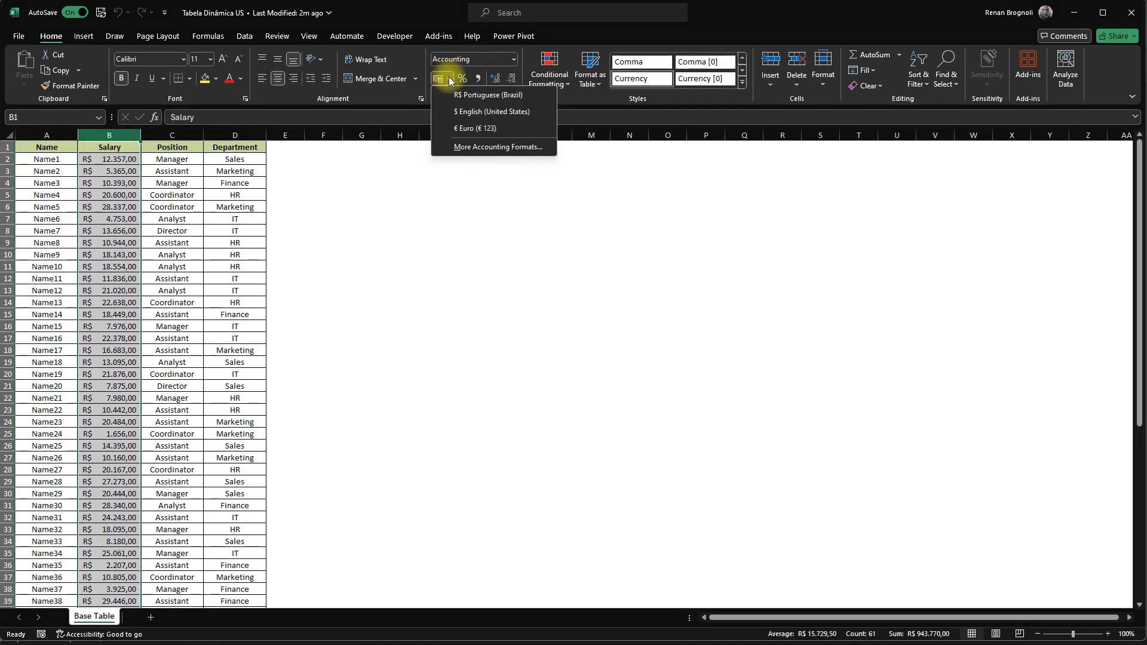
click(468, 112)
click(260, 291)
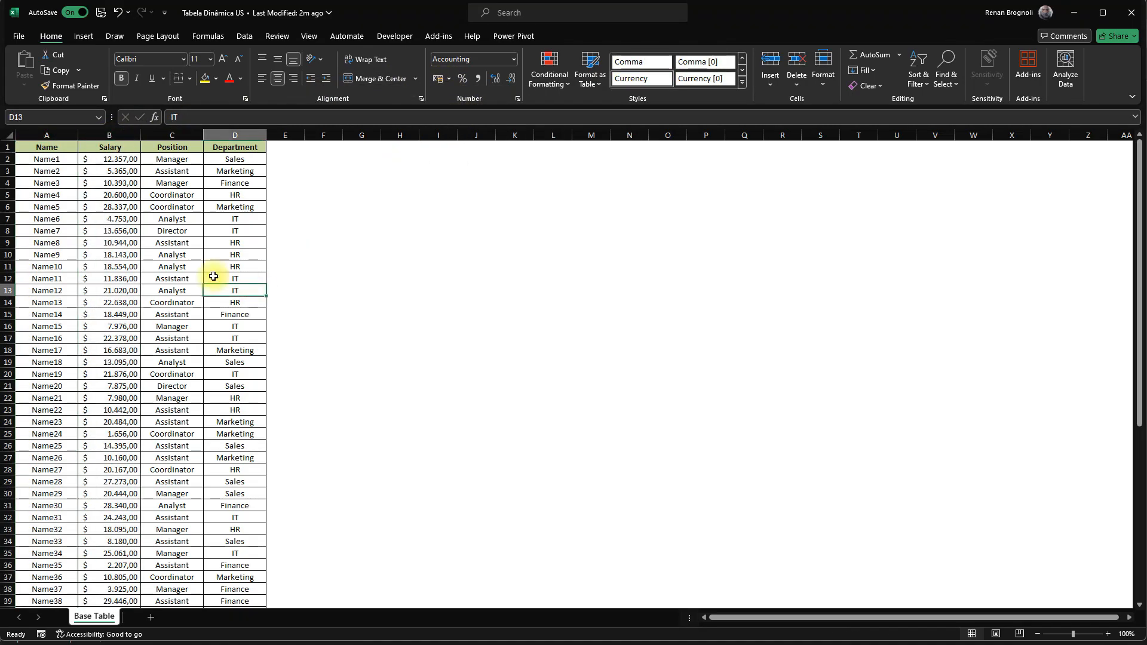
Select the whole data range A1:D61 in Base Table and start creating a PivotTable from it.
click(47, 148)
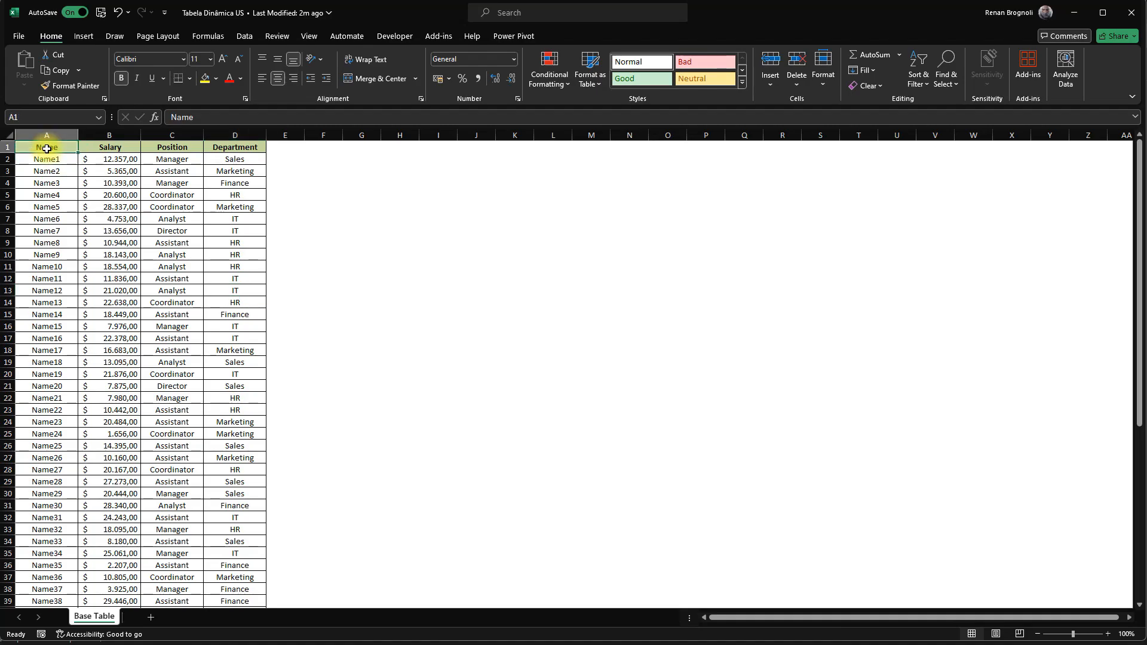
key(shift+Right)
key(shift+Right)
key(shift+Right)
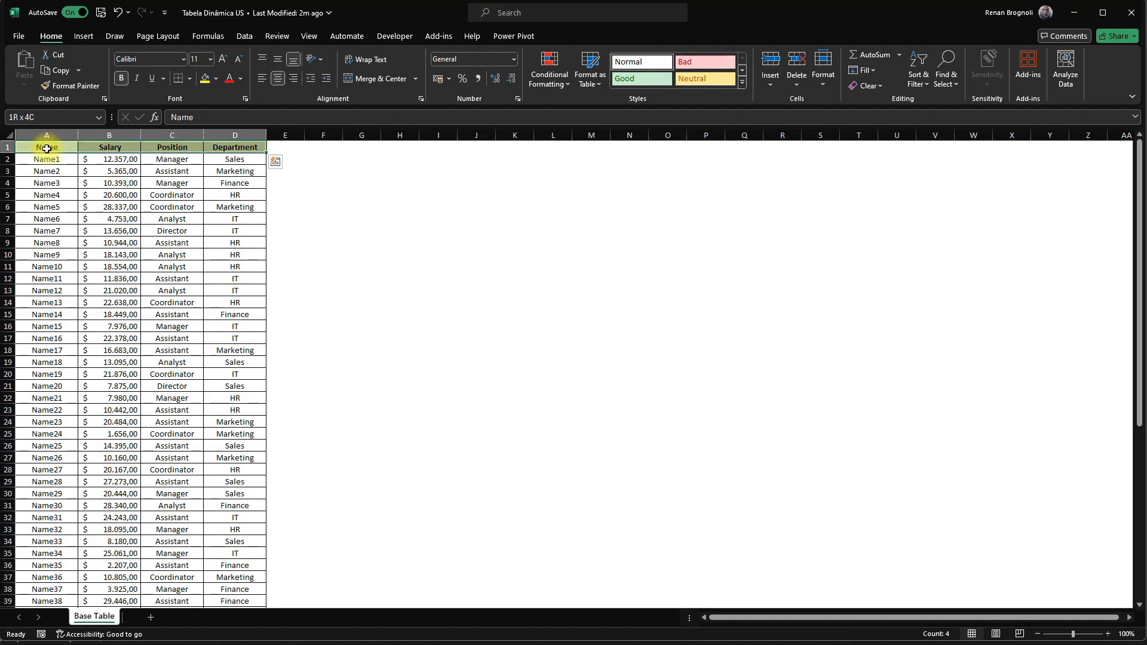
key(ctrl+shift+Down)
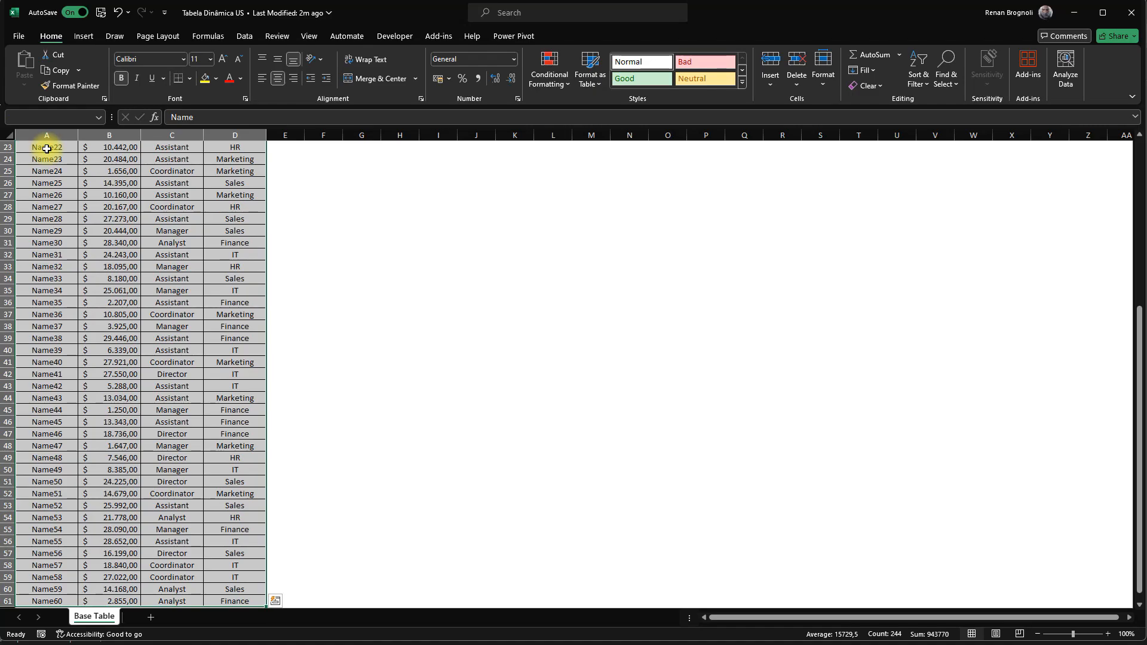
click(83, 37)
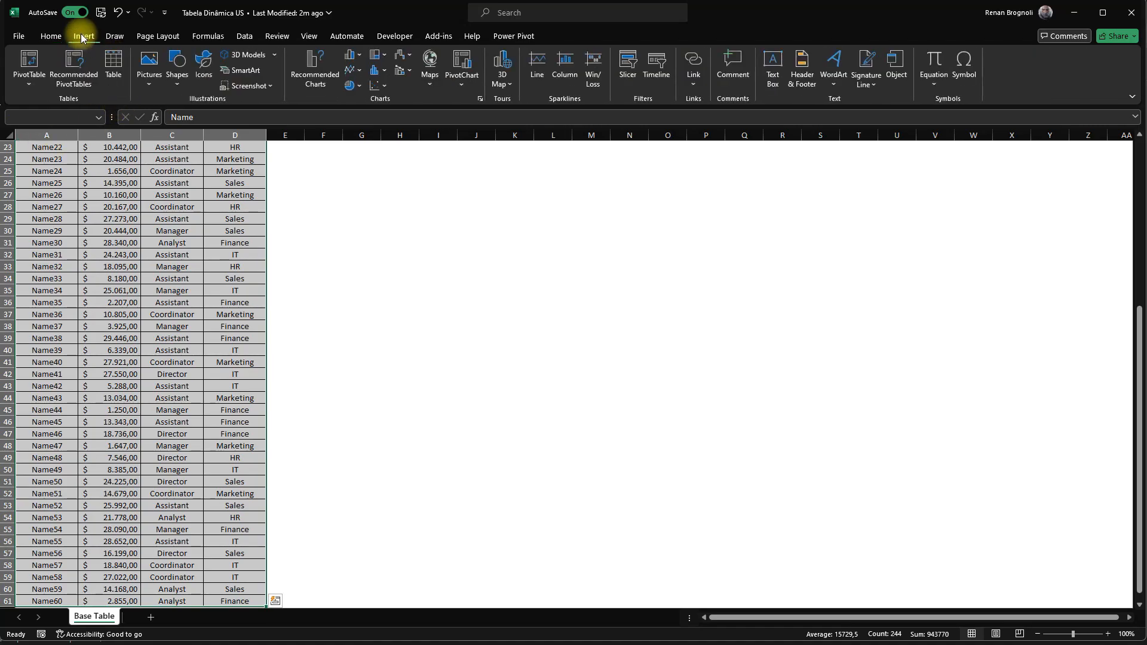
click(26, 62)
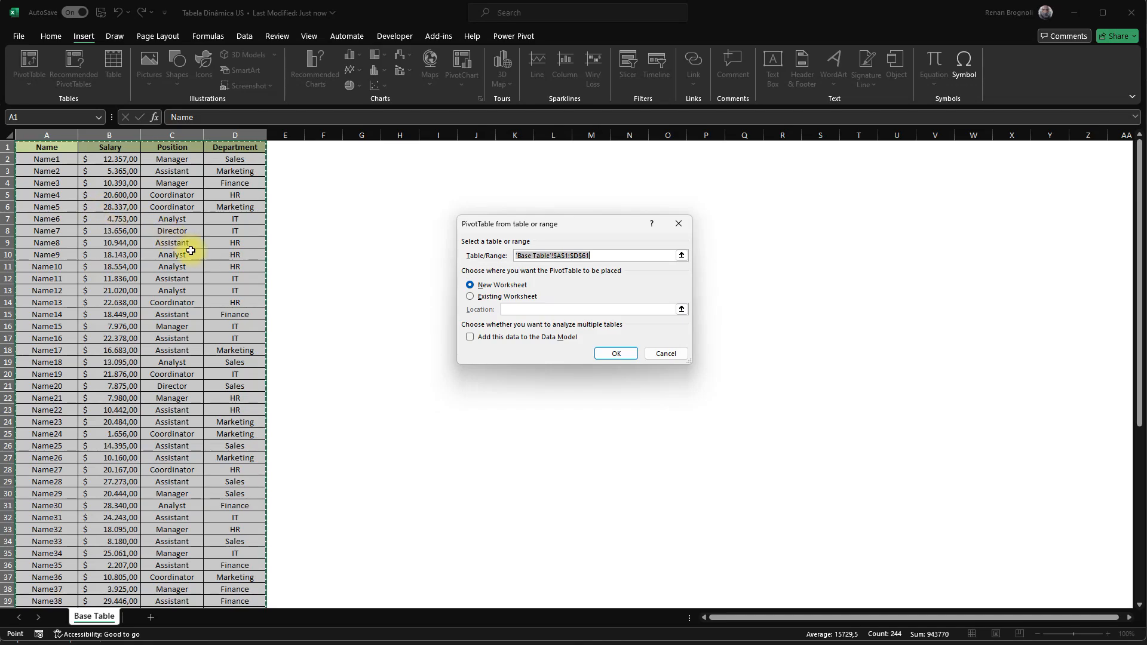
click(471, 298)
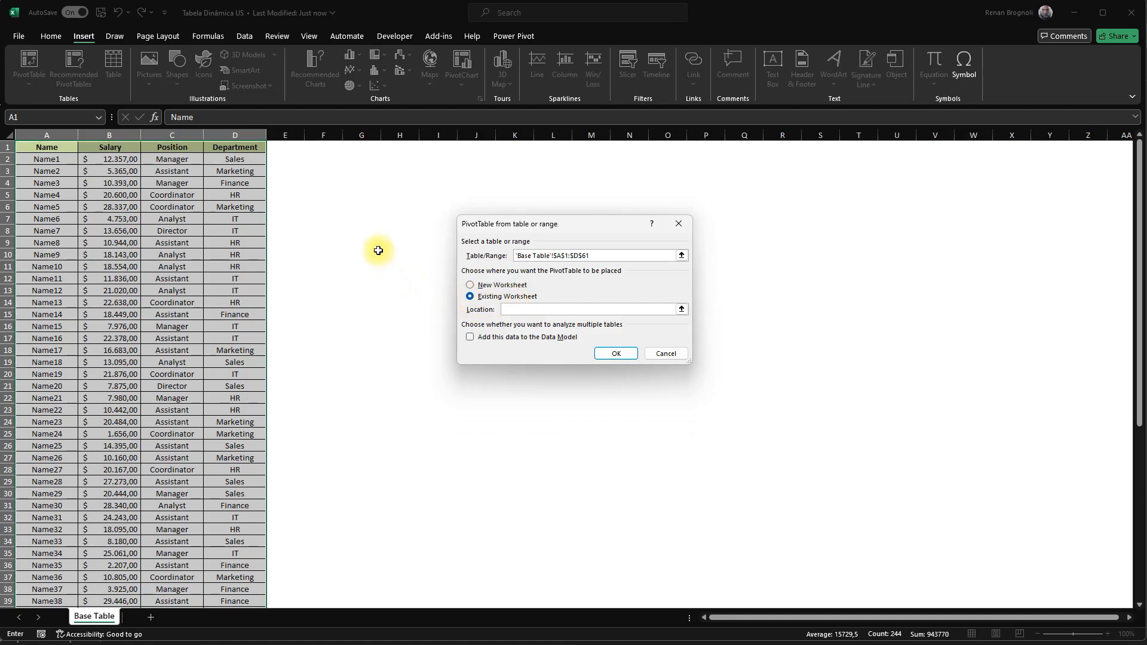
drag(387, 193, 552, 338)
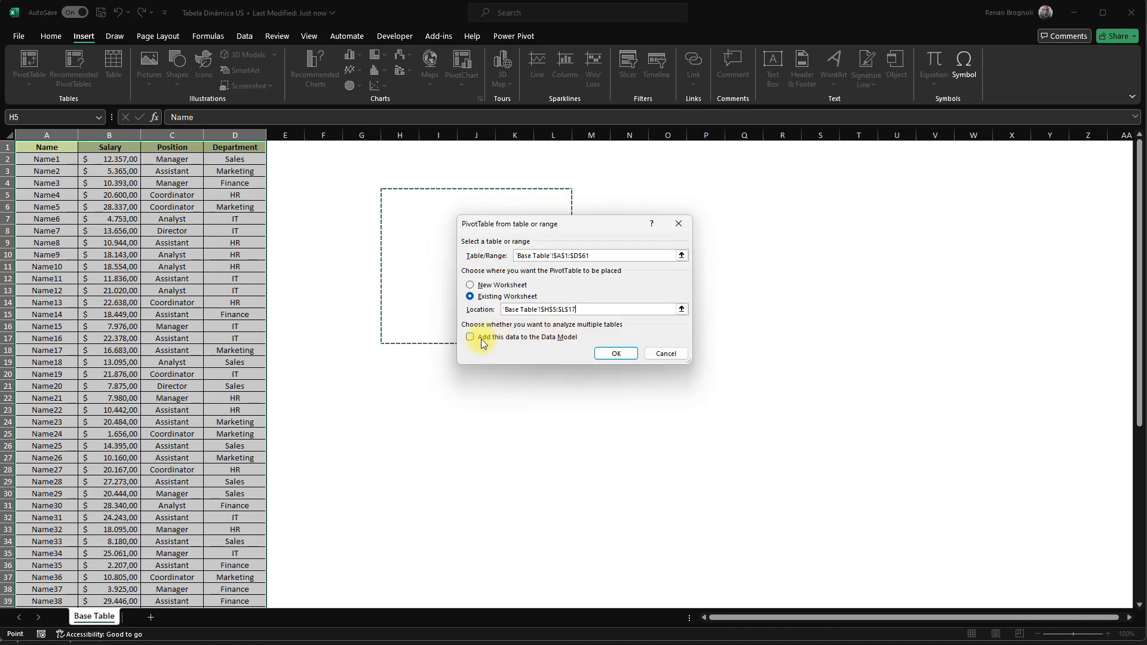
click(471, 285)
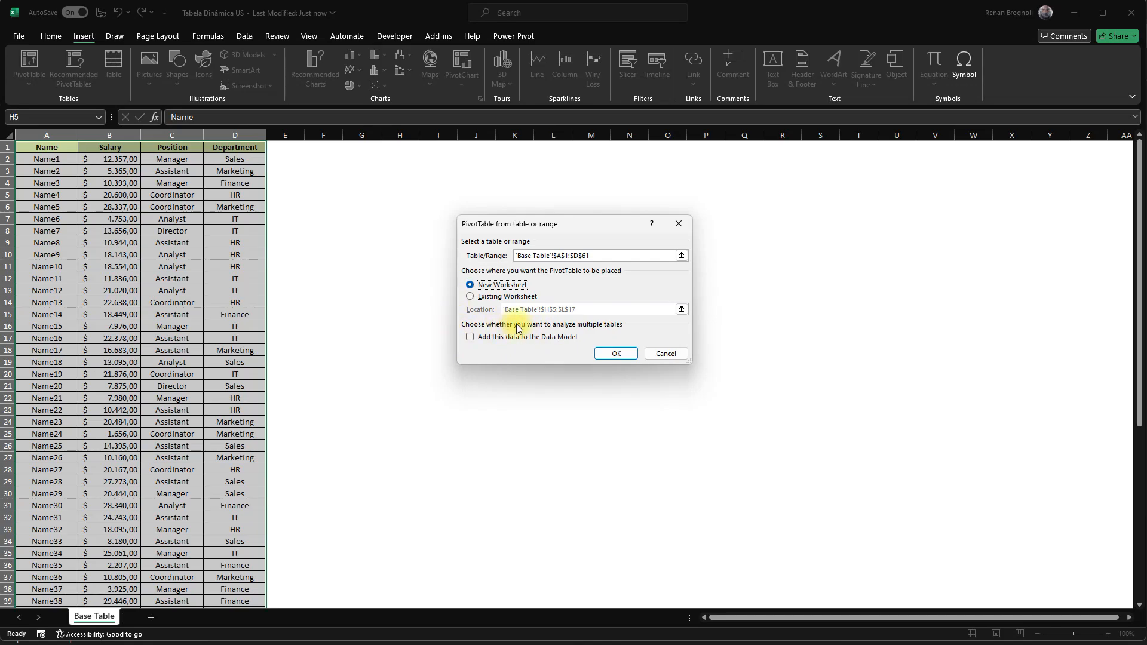
Create the PivotTable on a new worksheet and select its empty report area.
click(615, 355)
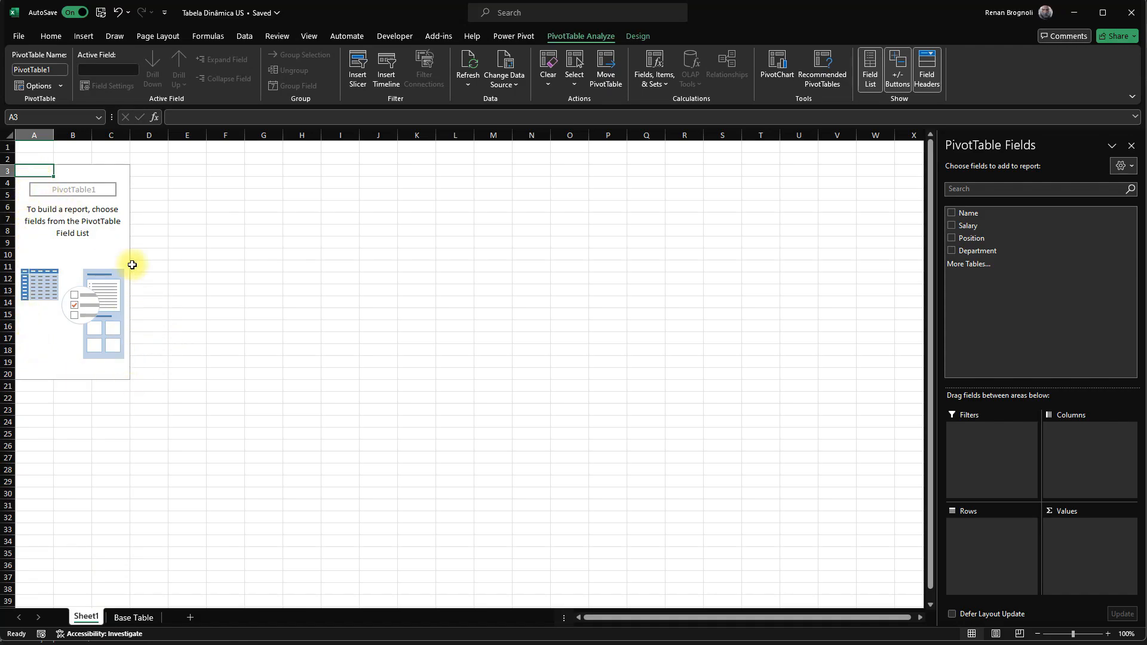
click(220, 247)
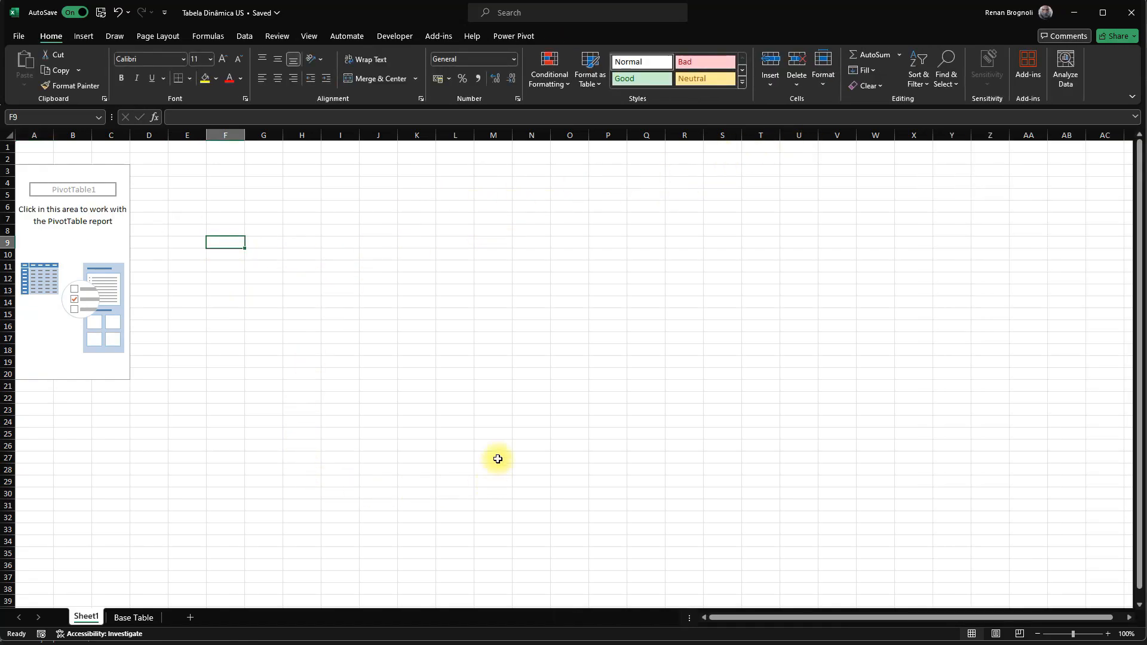
click(65, 184)
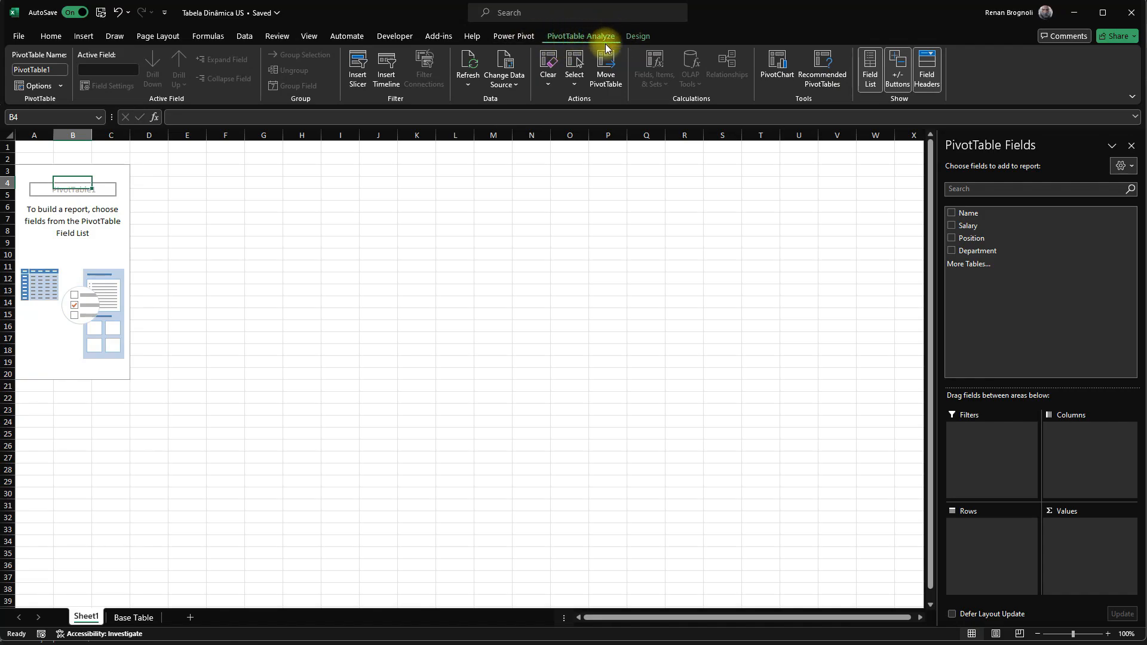
Review the available PivotTable tools and the Base Table column headers, and return to the PivotTable on Sheet1.
click(639, 36)
click(591, 38)
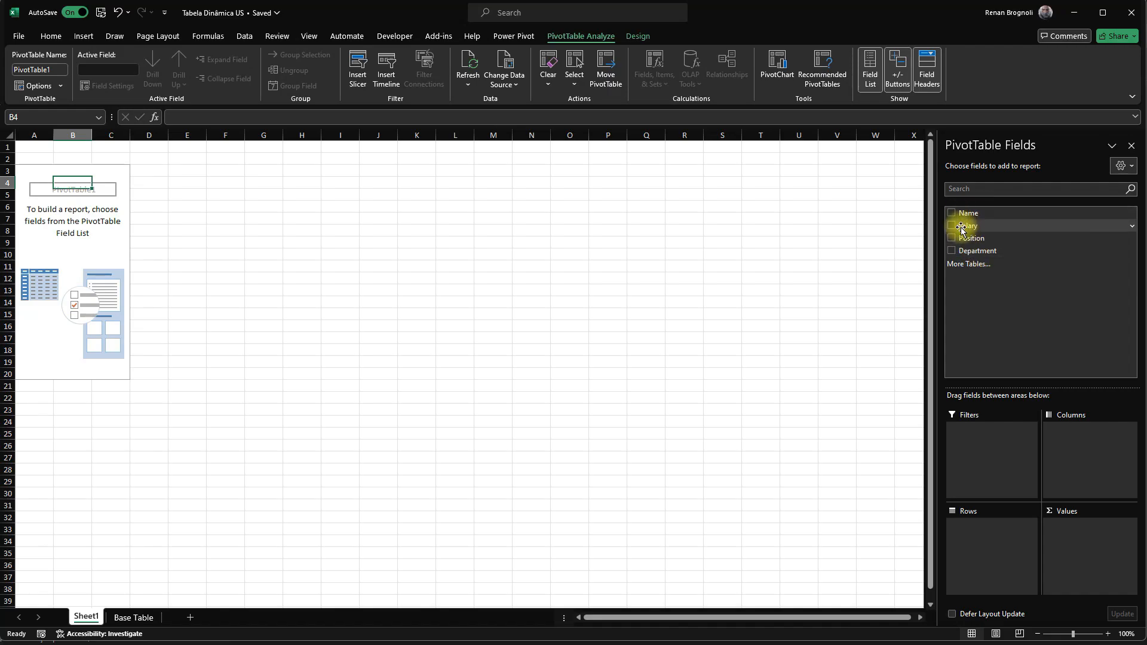
click(130, 618)
click(47, 147)
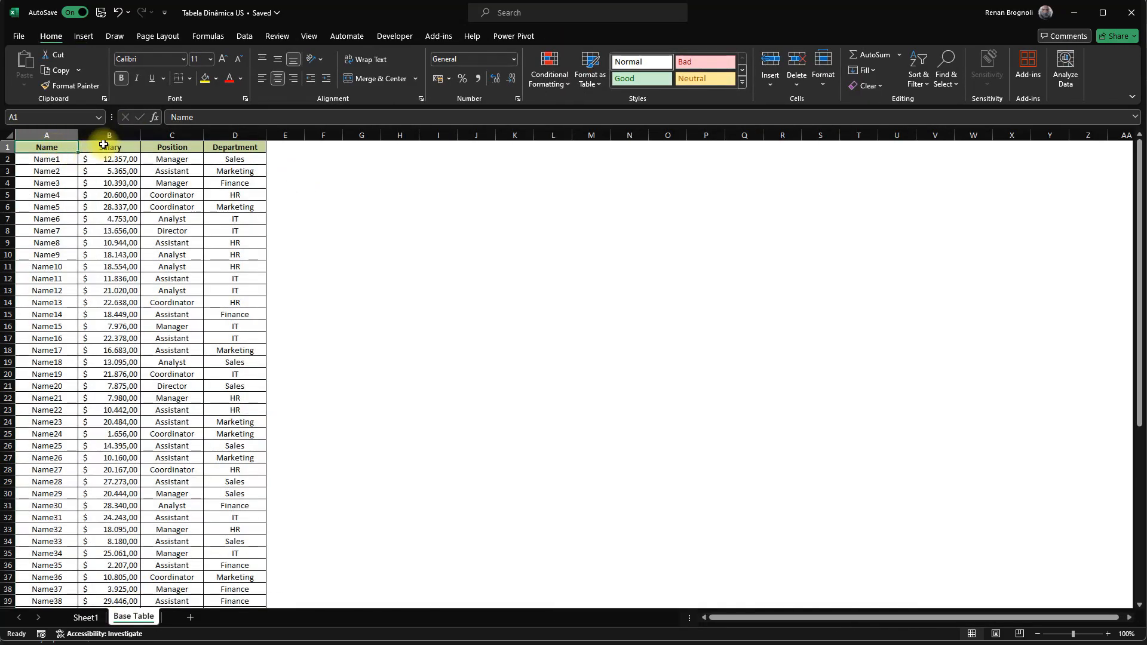
click(104, 146)
click(169, 146)
click(237, 147)
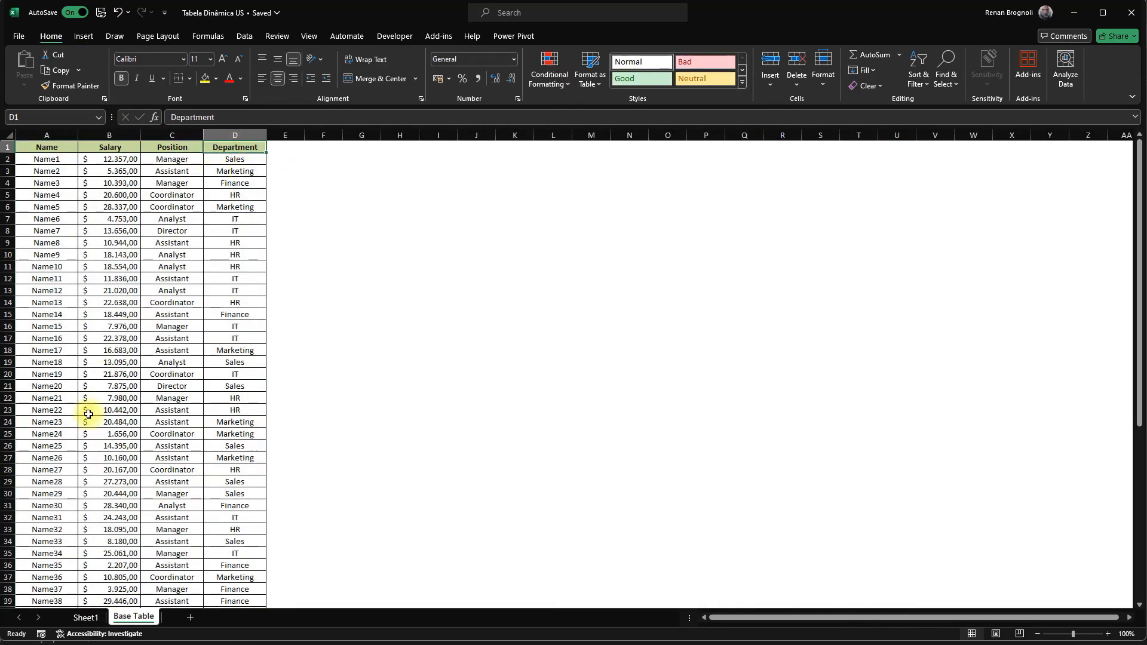
click(96, 619)
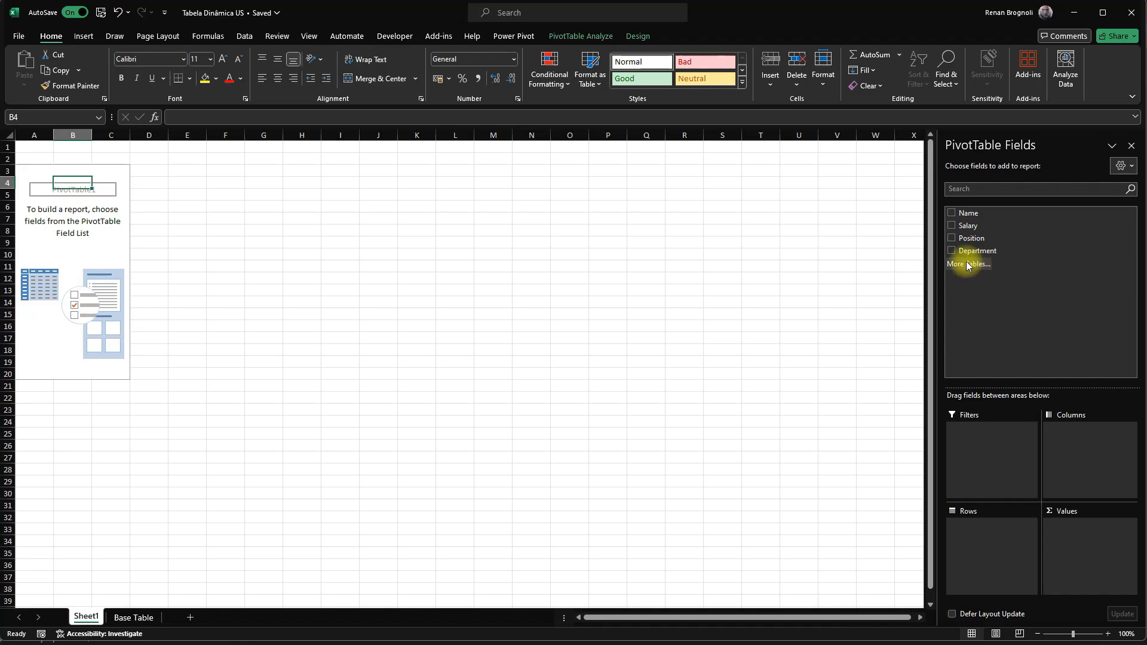
Build the PivotTable with Department as rows and the sum of Salary as values.
drag(980, 249, 972, 526)
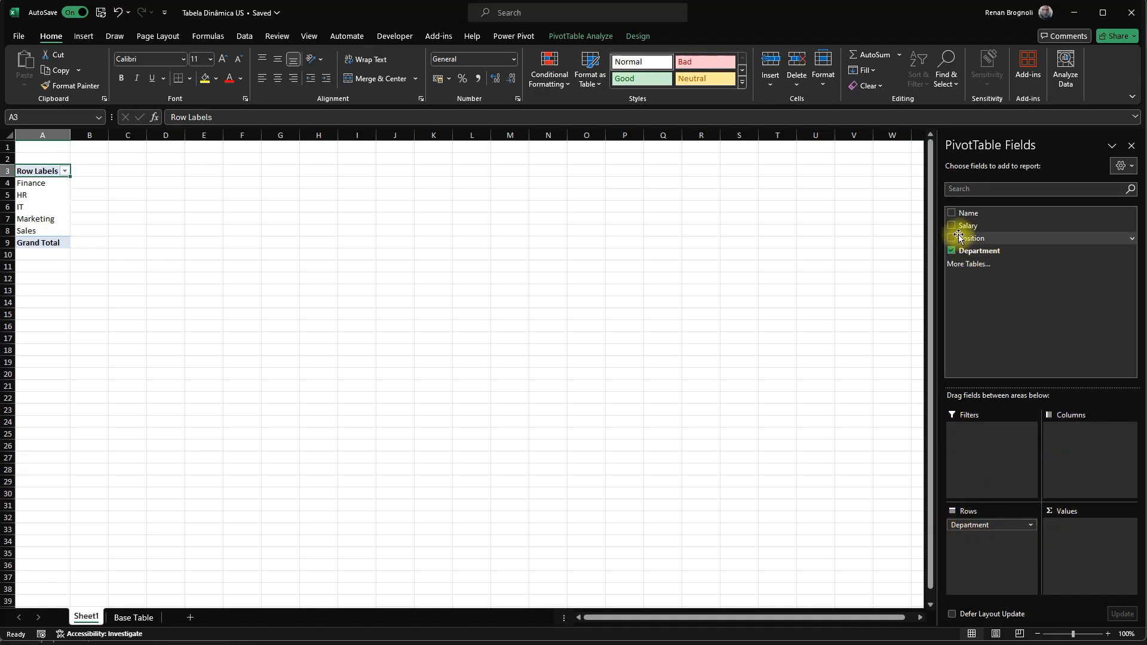
drag(958, 226, 1073, 531)
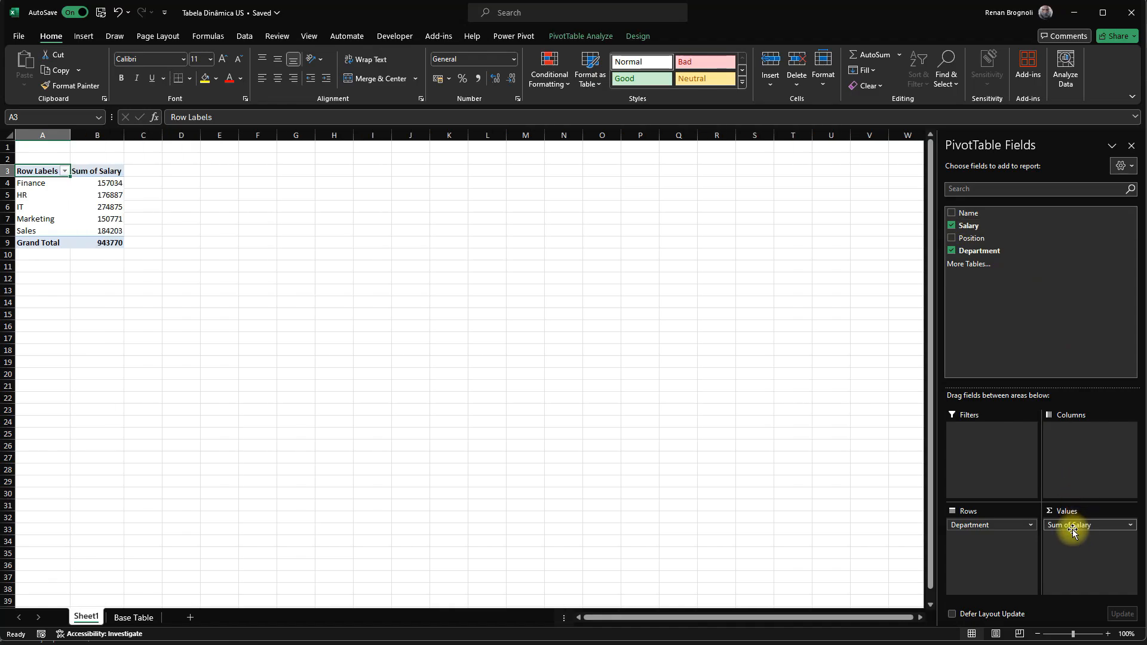
scroll(125, 251, up, 6)
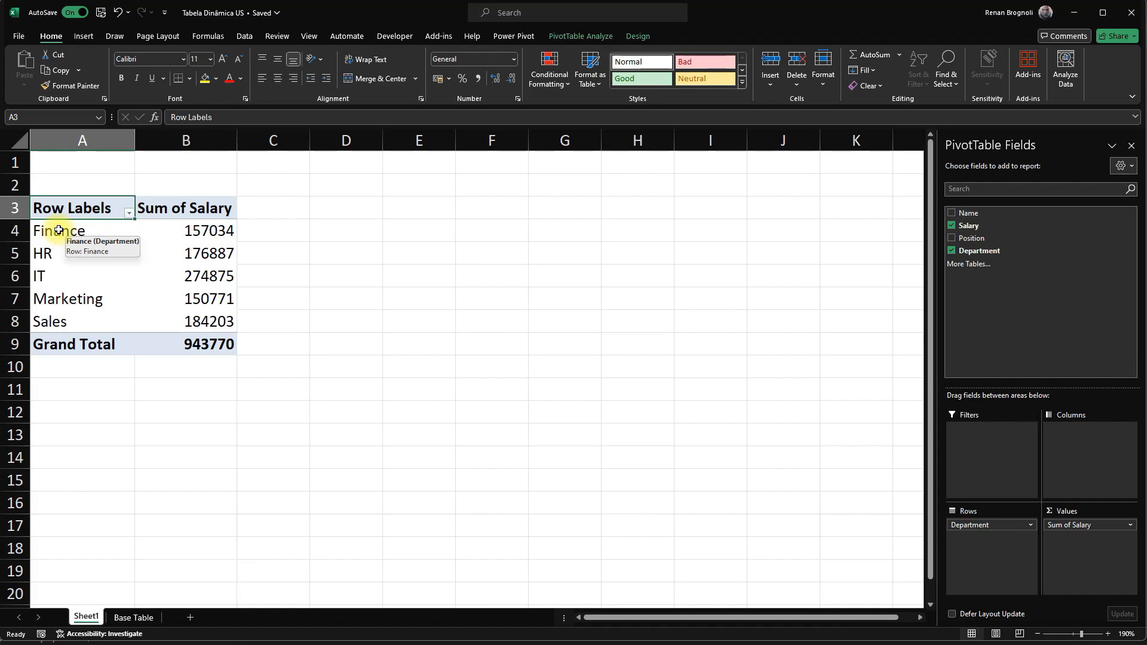
drag(58, 231, 63, 322)
drag(205, 225, 196, 316)
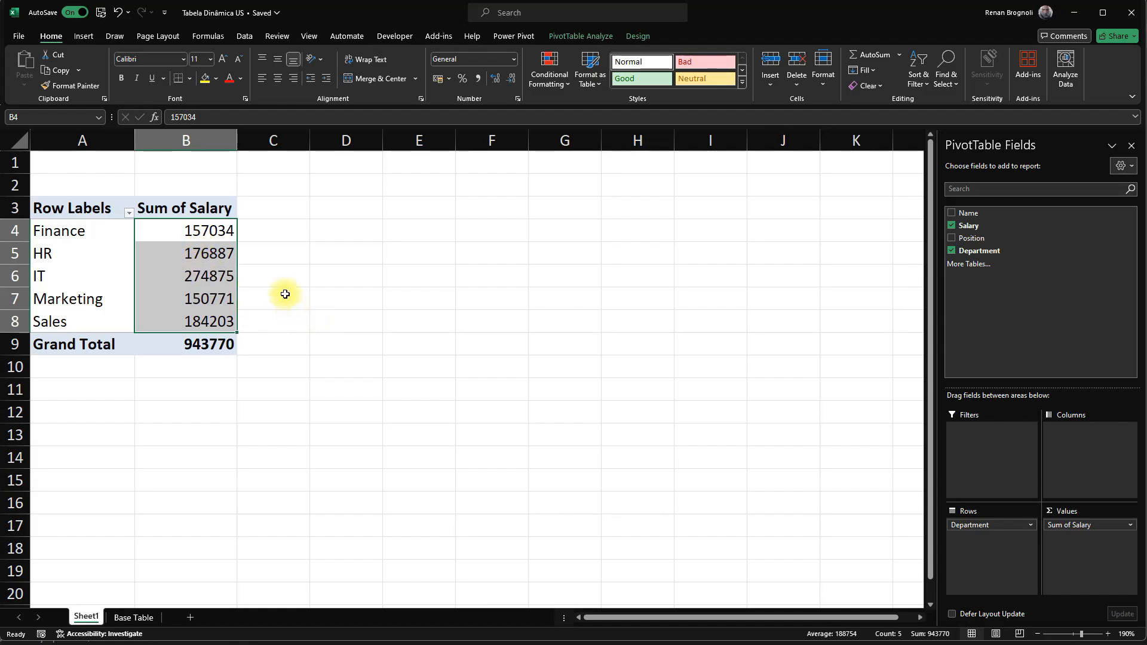
click(181, 211)
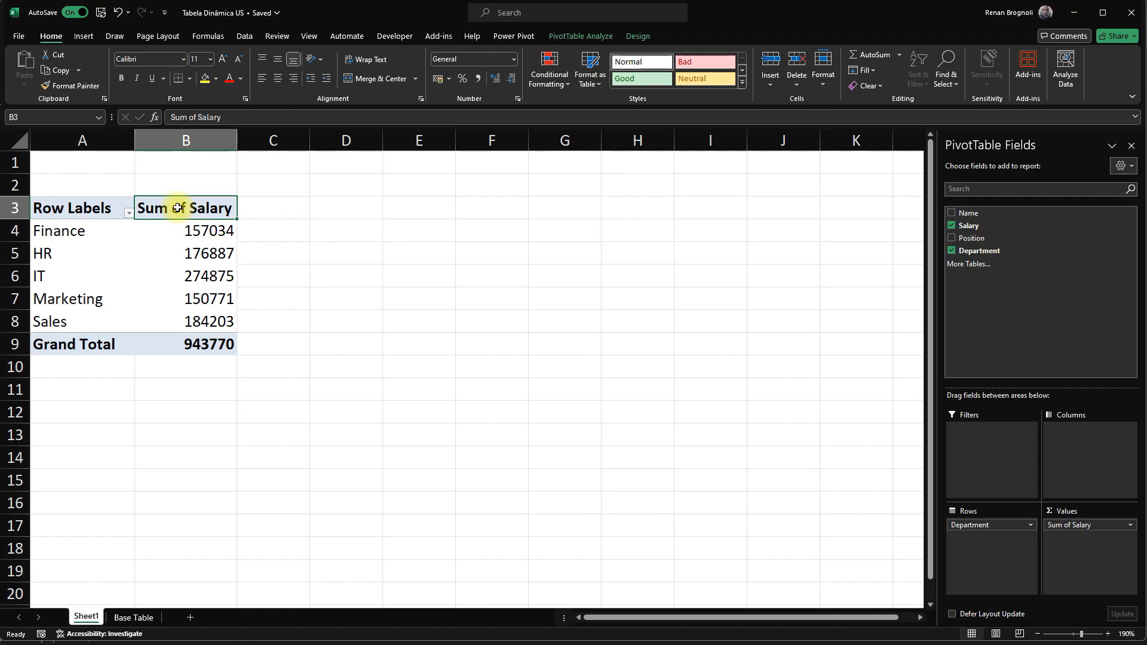
double_click(178, 207)
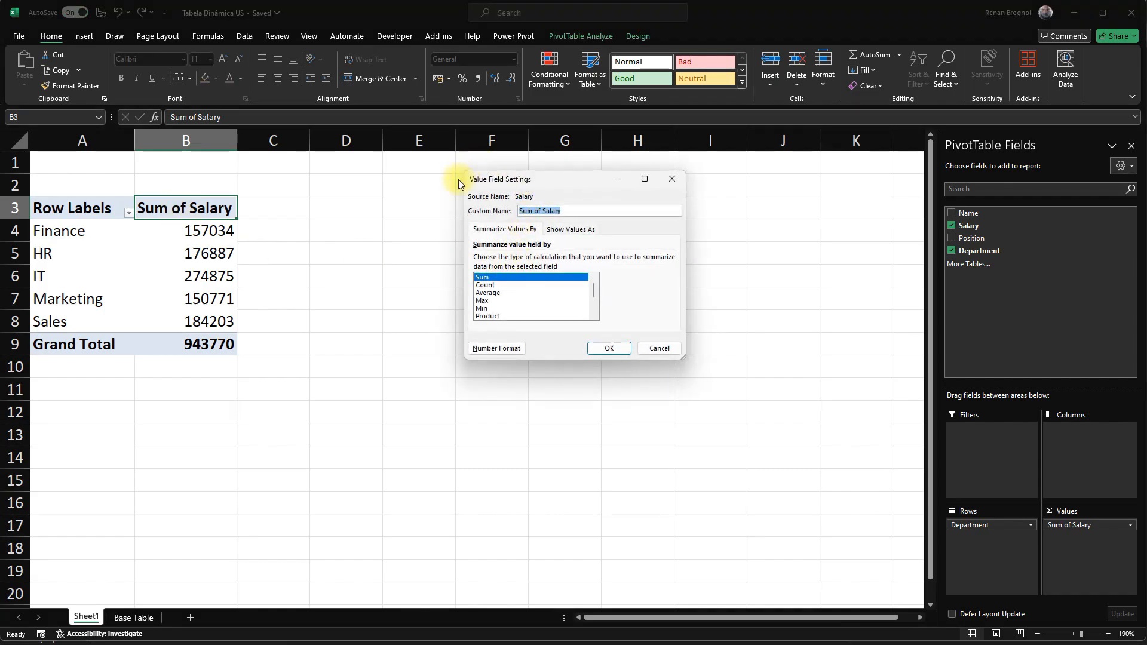
click(669, 180)
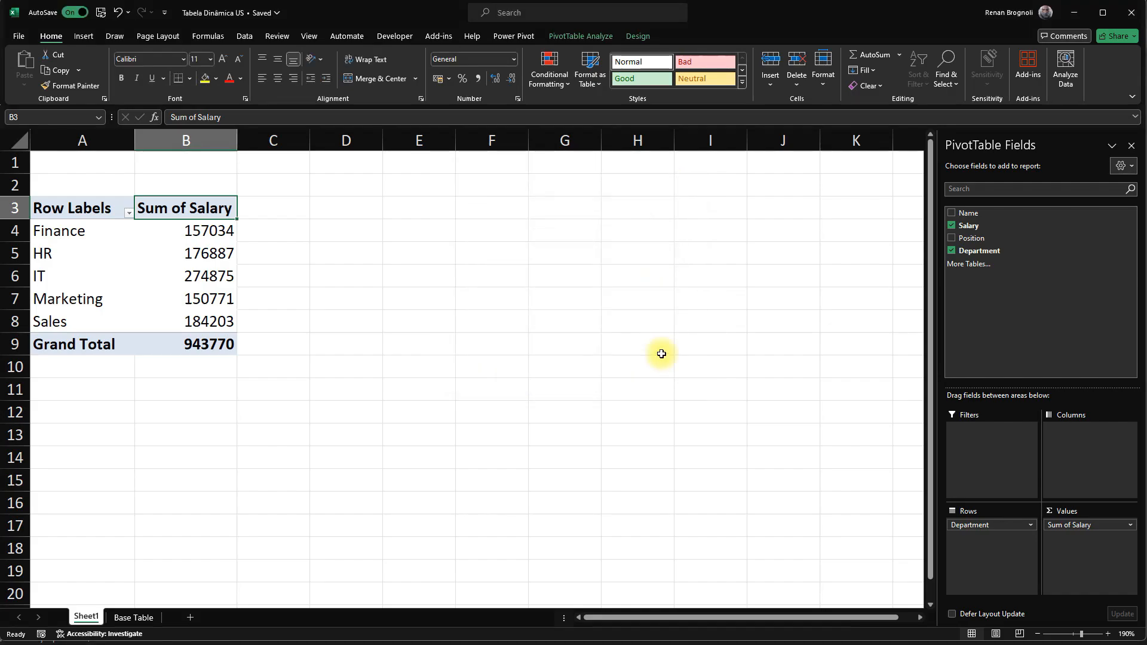
Enter "Total Salary" as the custom name in the Sum of Salary value field settings.
click(1130, 526)
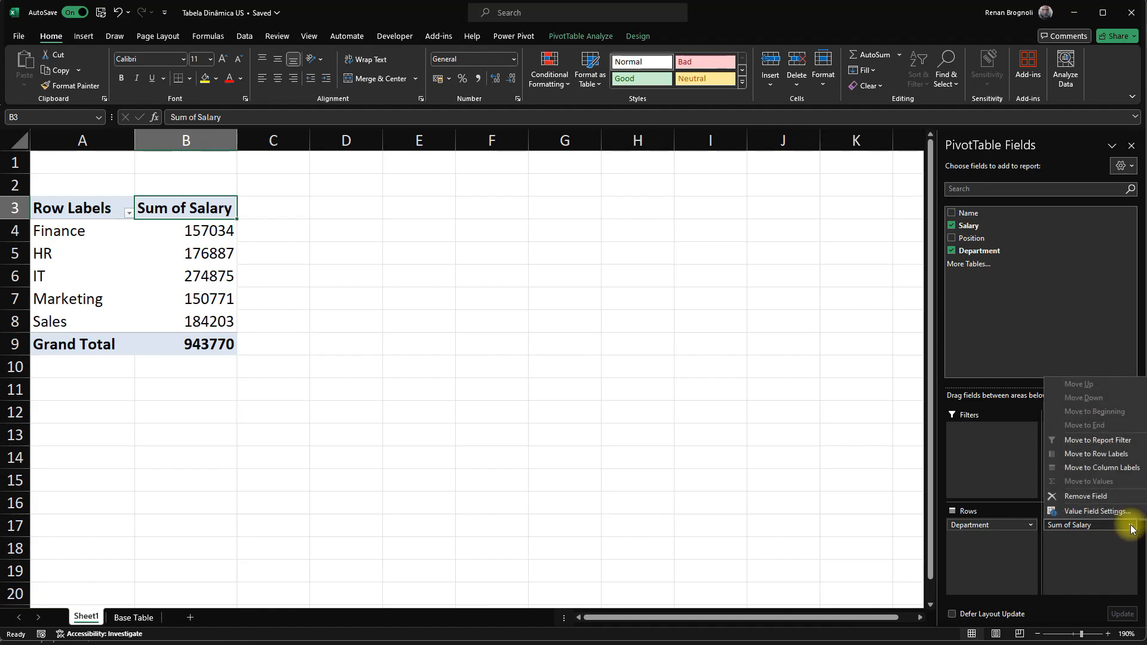
click(1099, 511)
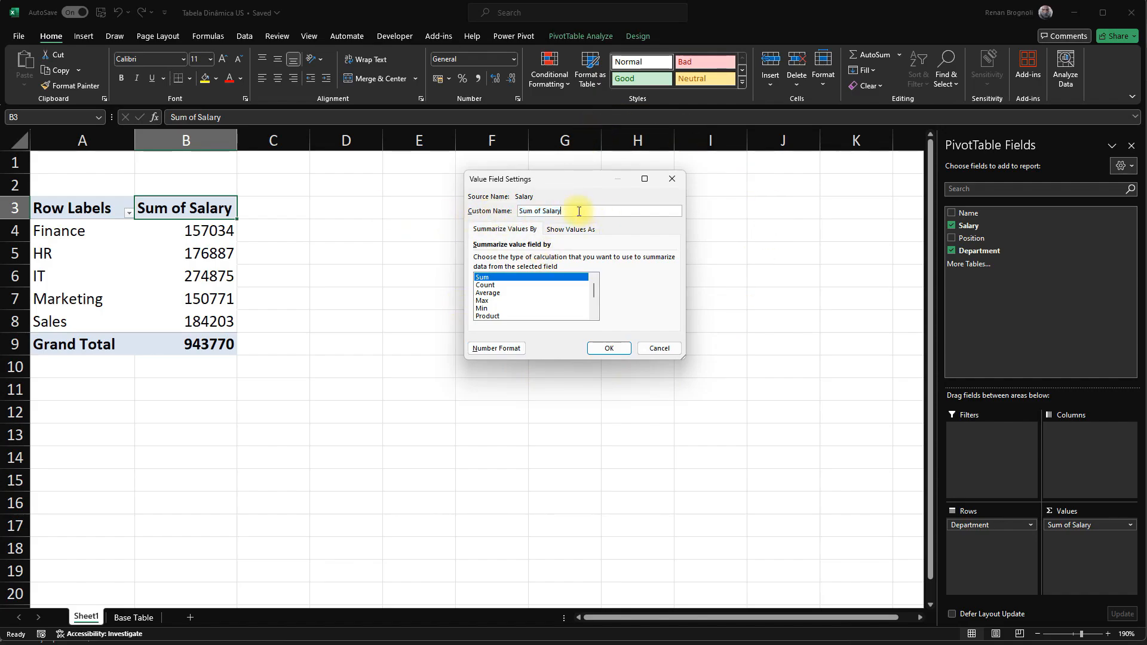
text(Total)
Review the summary functions and the Show Values As calculations available for the Salary value field.
mouse_move(594, 292)
mouse_down()
mouse_move(595, 305)
mouse_move(593, 278)
mouse_up()
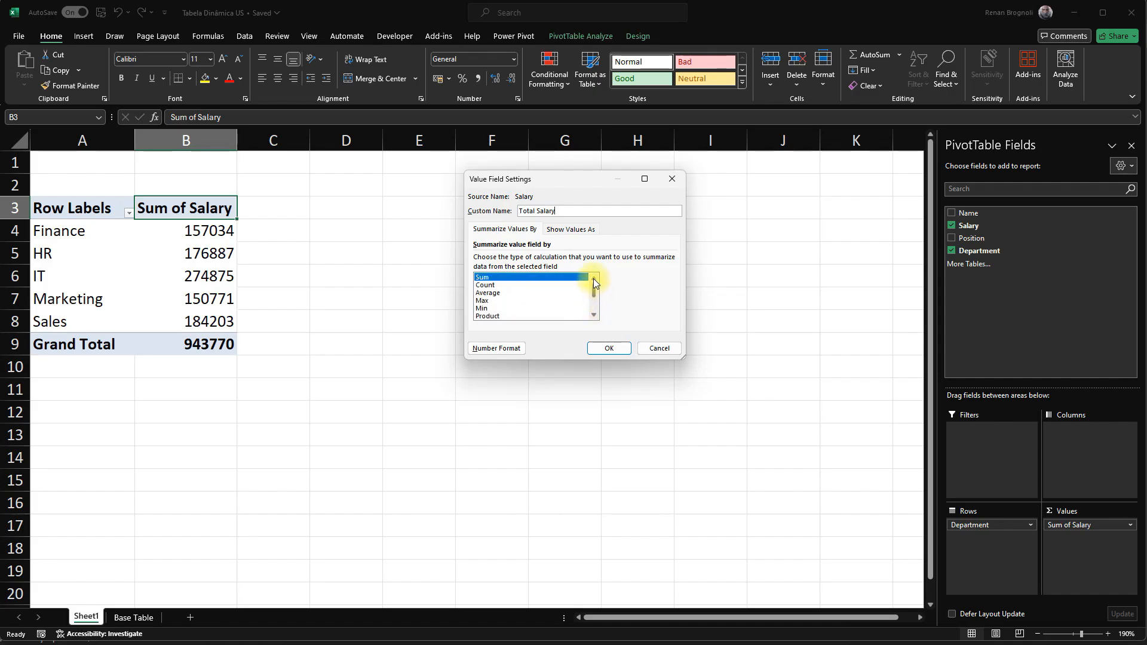
click(564, 230)
click(506, 260)
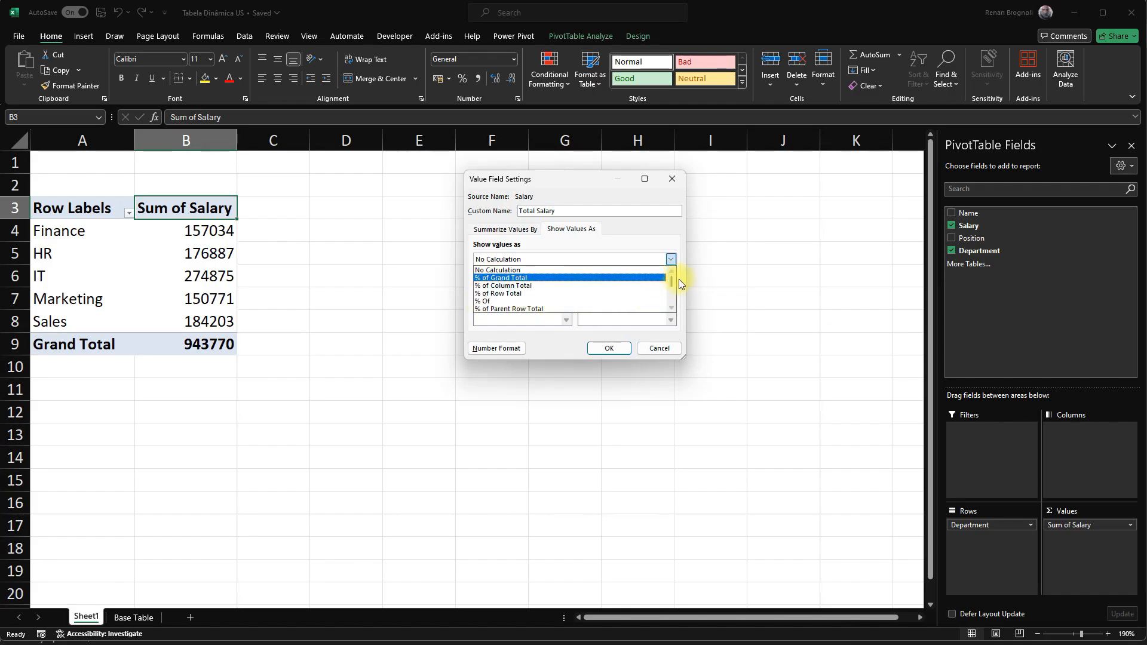
drag(673, 284, 672, 295)
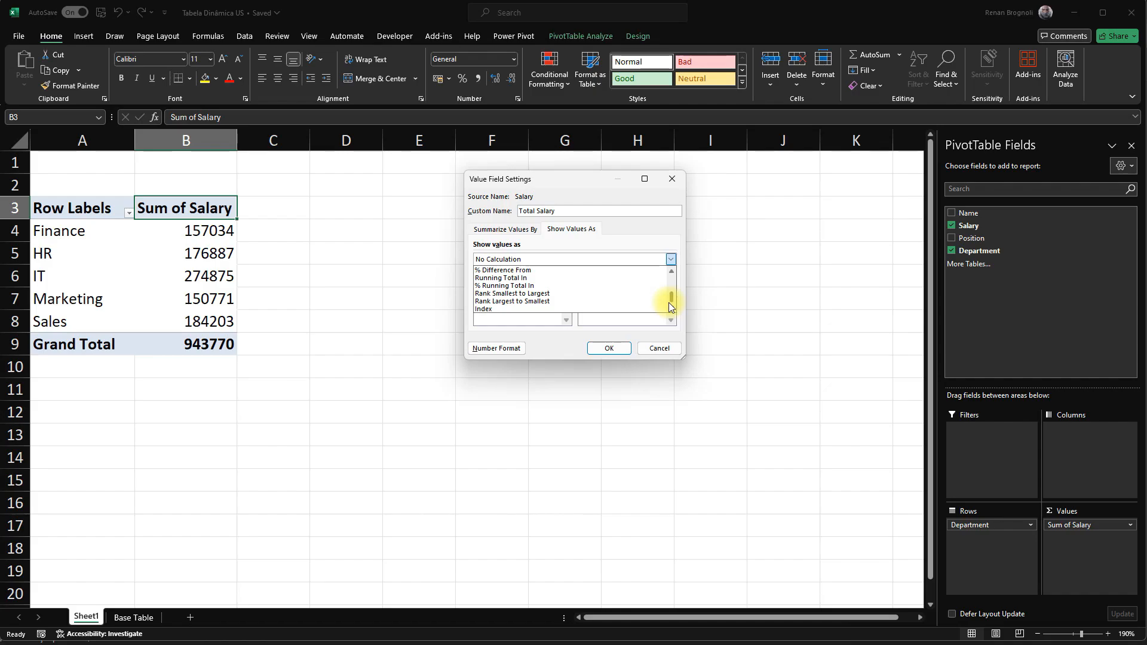
drag(668, 302, 667, 271)
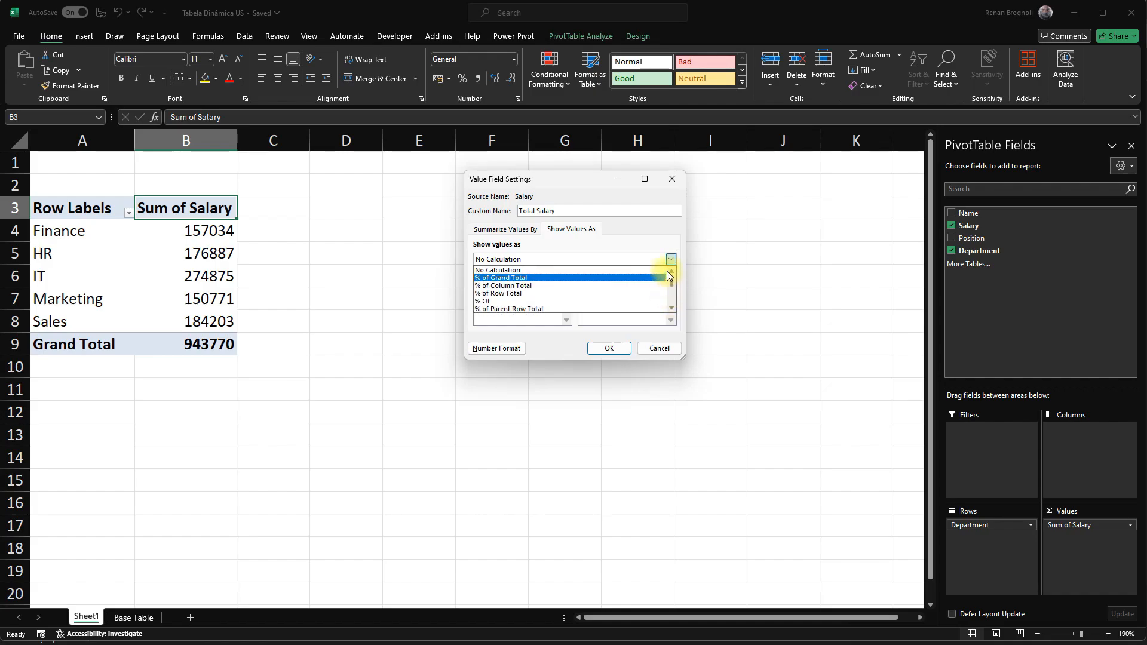
click(506, 230)
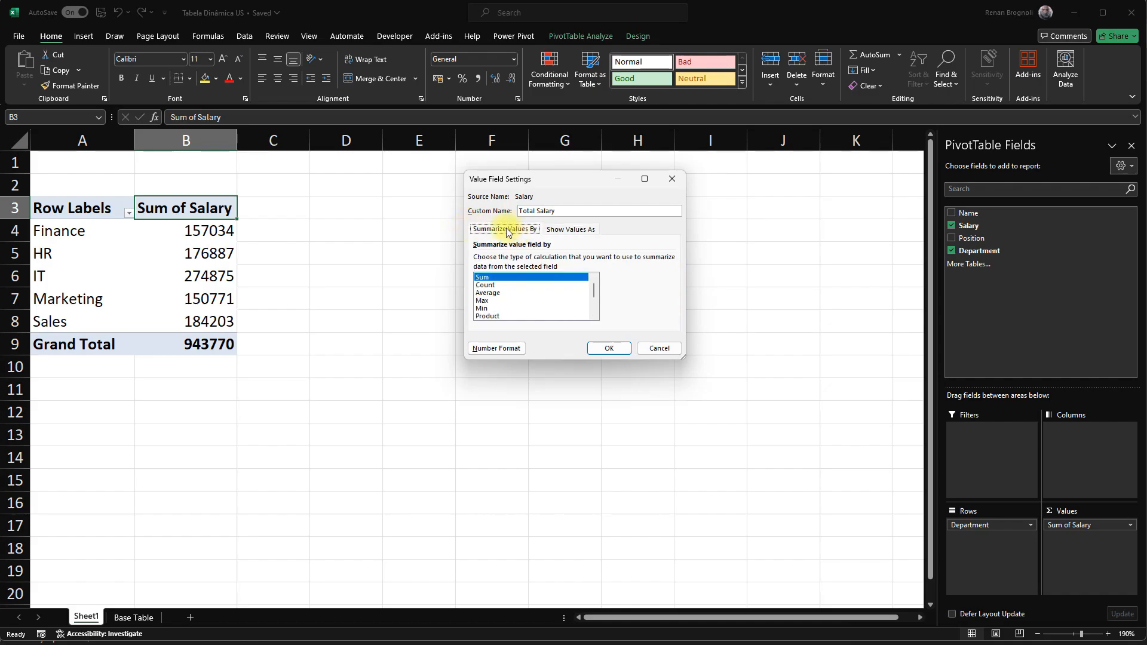
Apply the Total Salary field name and format that column, including its grand total, as accounting with the dollar symbol.
click(604, 348)
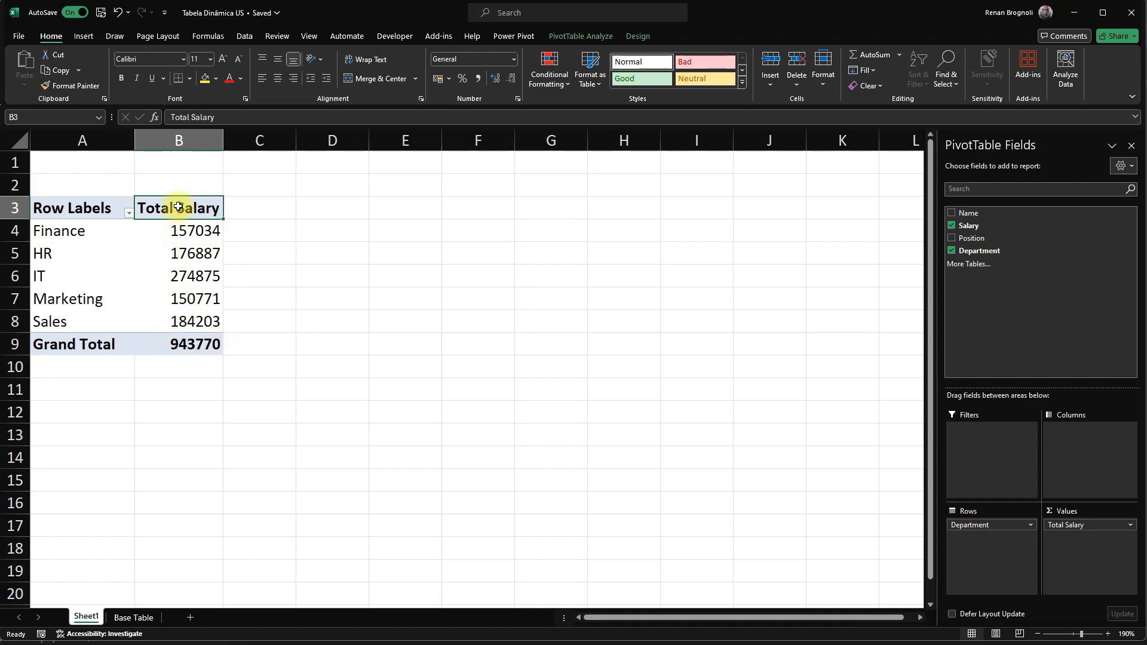
drag(179, 206, 187, 344)
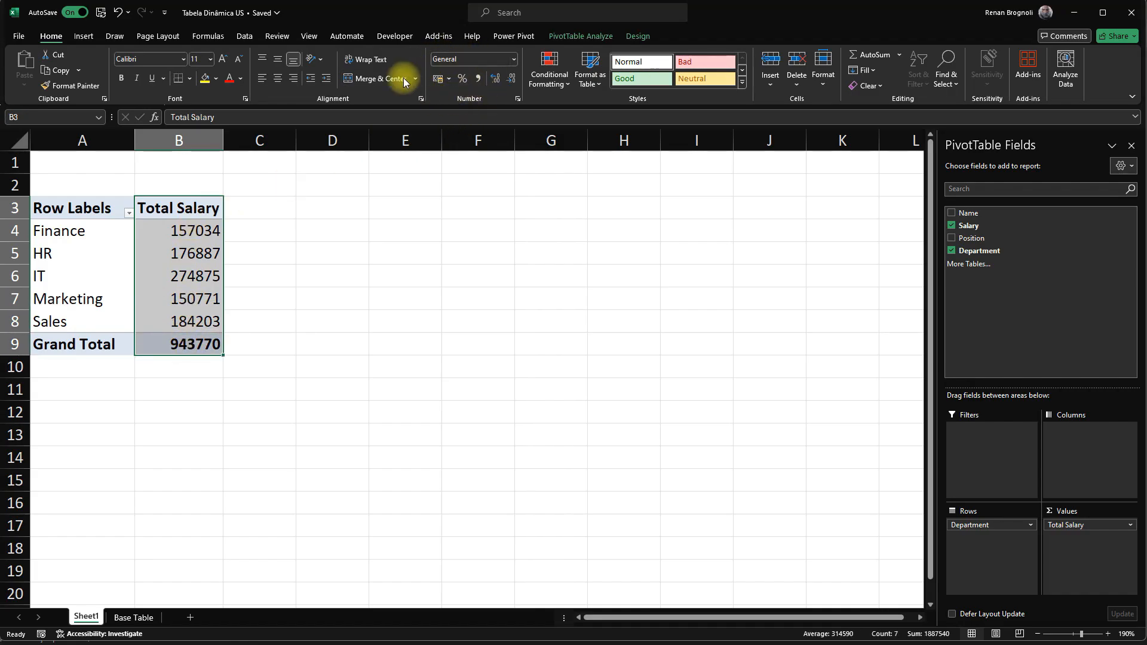
click(436, 84)
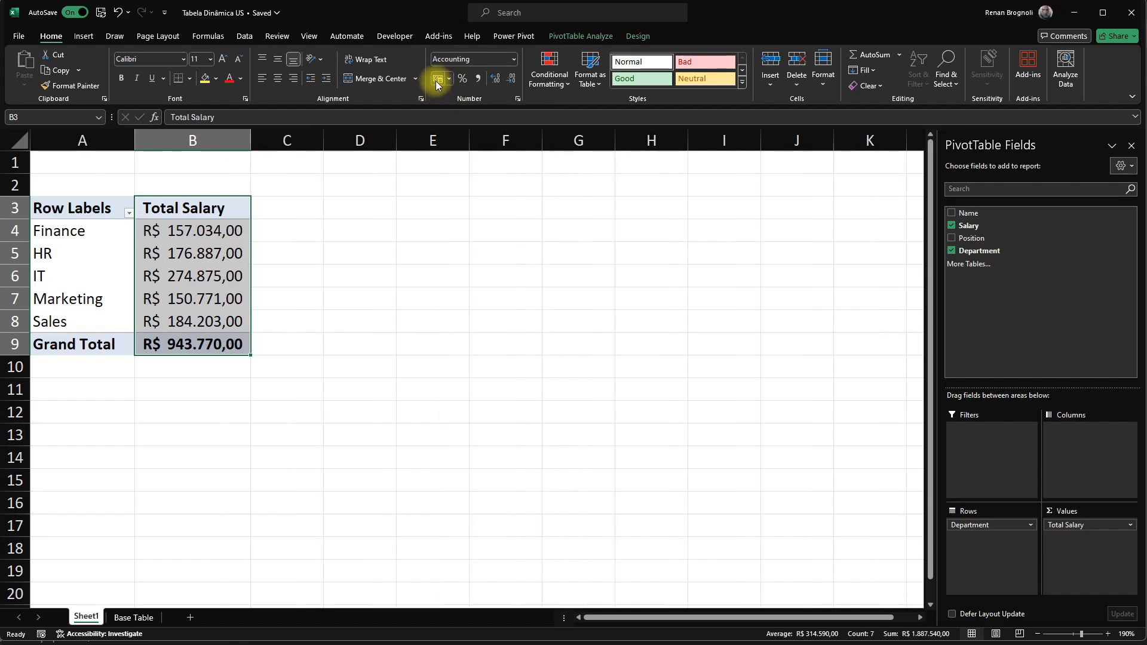
click(448, 79)
click(475, 111)
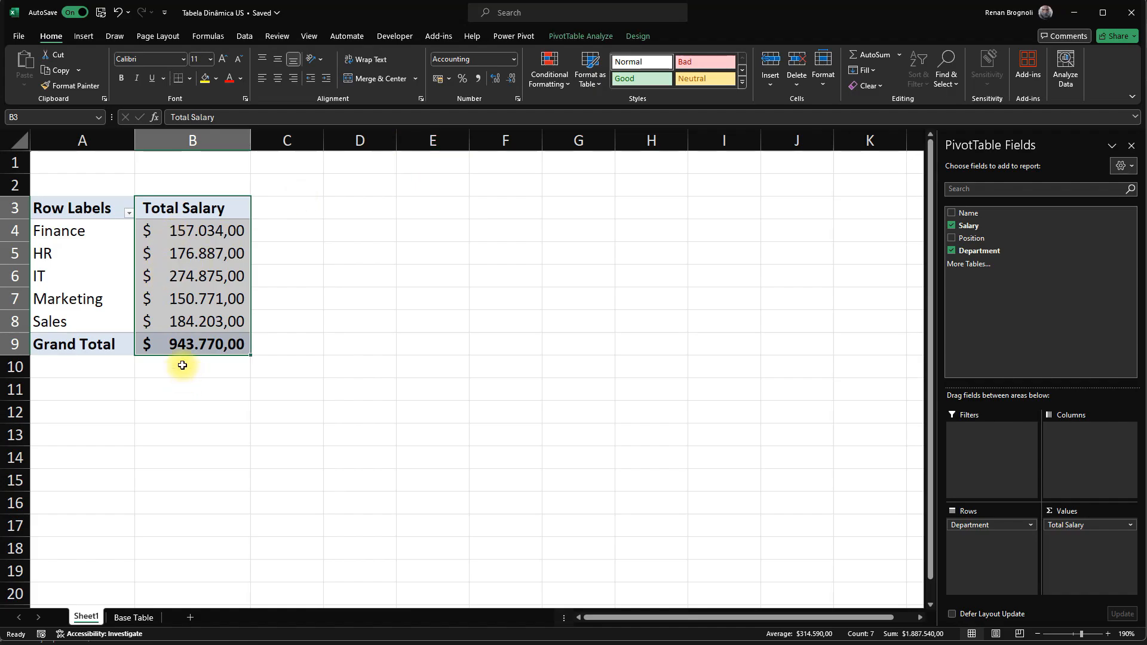
click(209, 427)
click(123, 277)
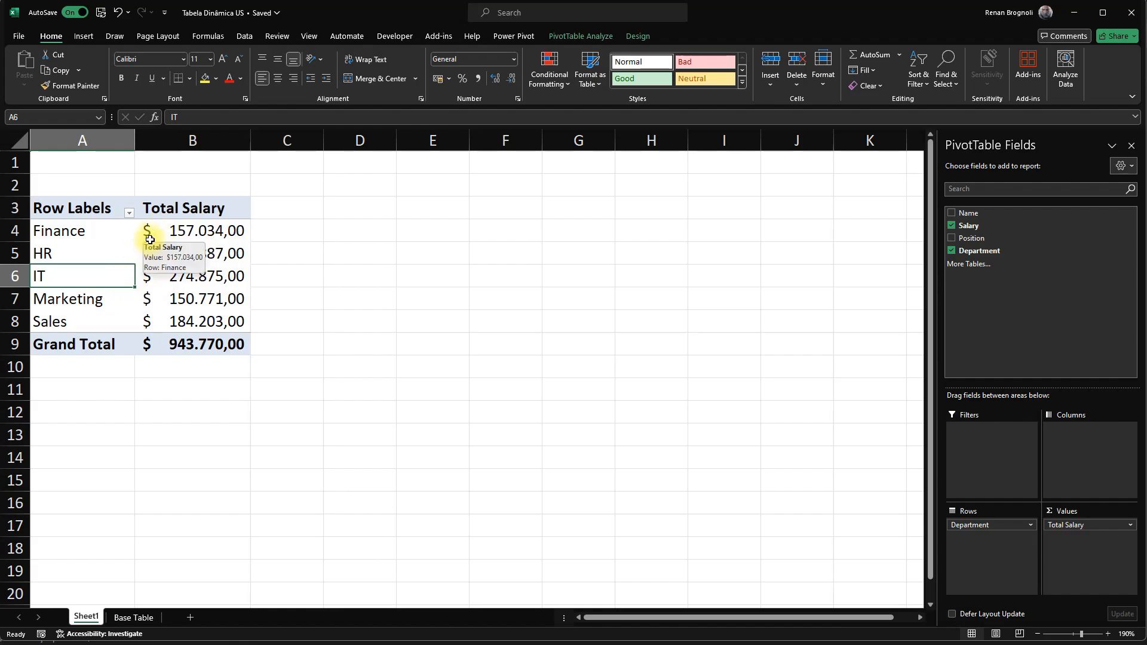
click(179, 228)
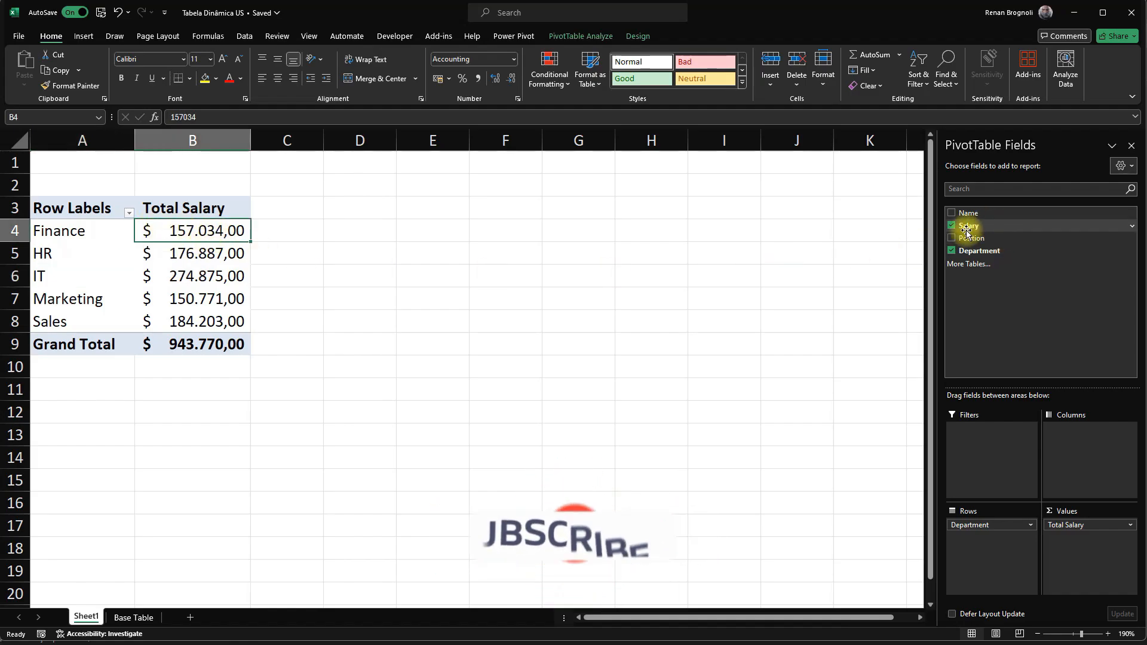
Add Salary to the PivotTable values a second time, summarized by Count and named "Total People".
drag(968, 231, 1081, 541)
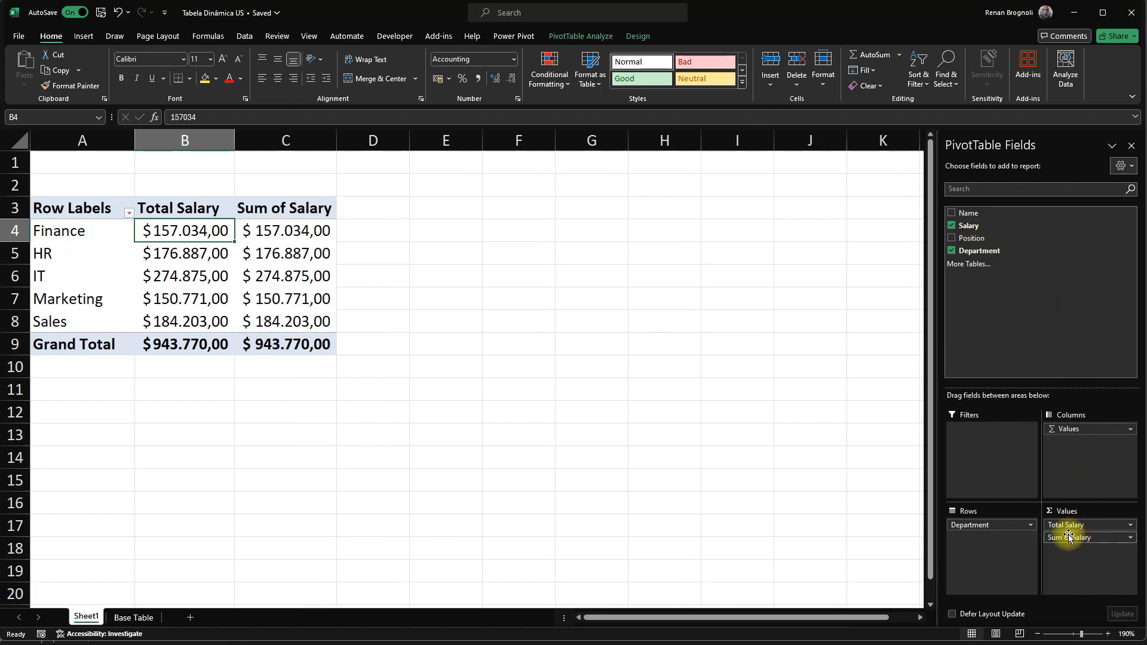
click(271, 209)
double_click(272, 209)
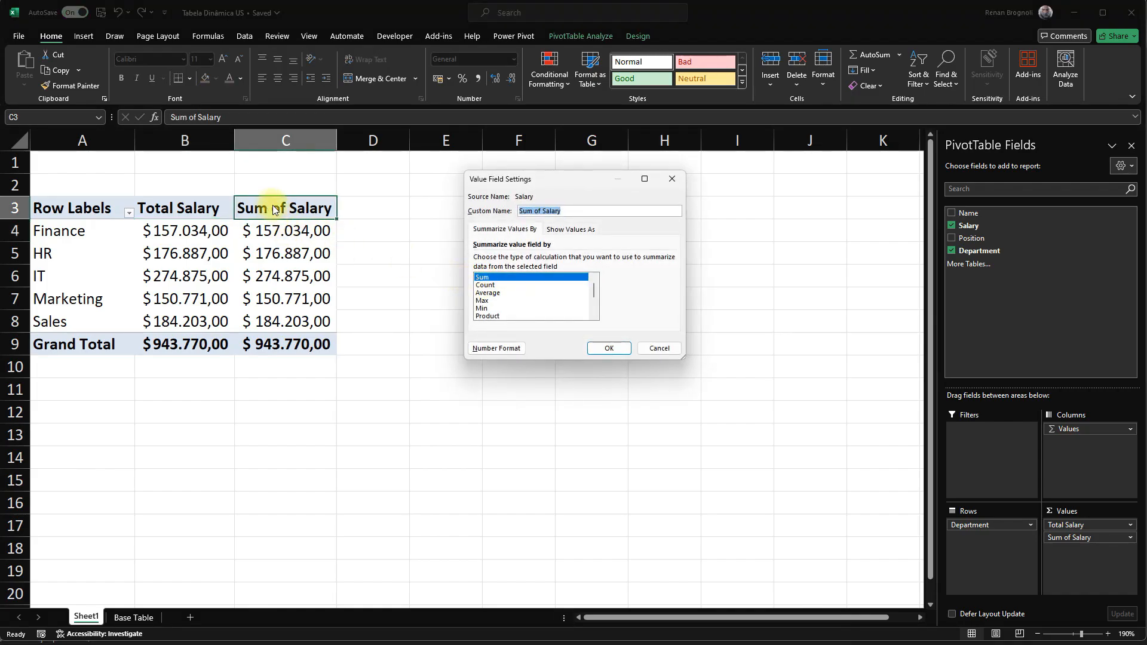
click(485, 286)
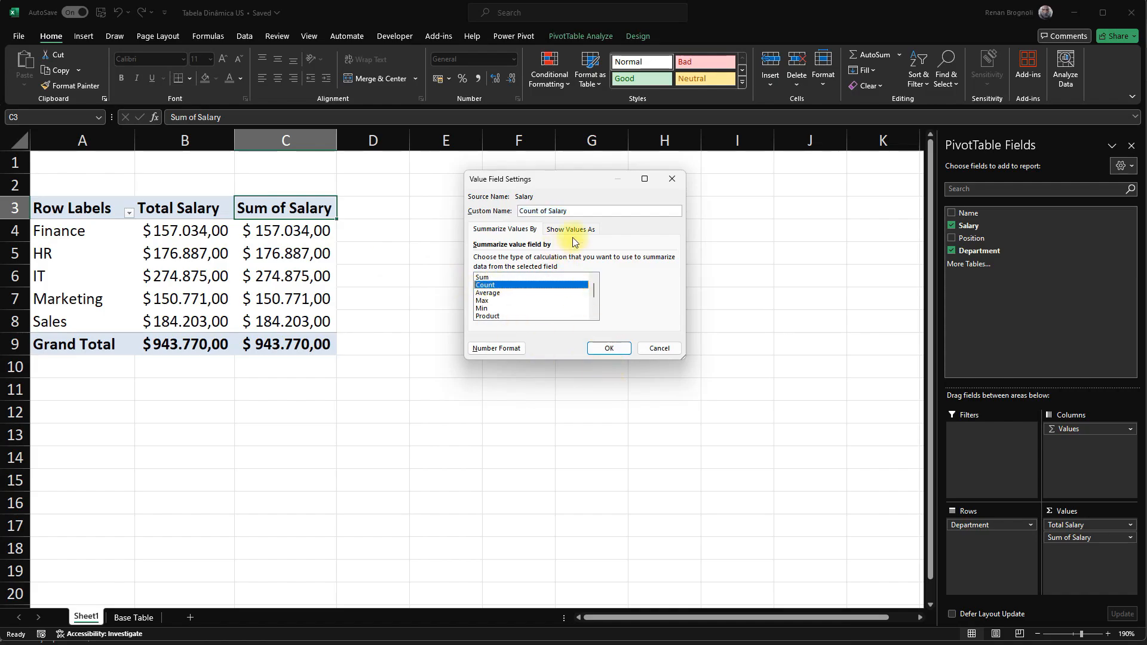
drag(573, 211, 506, 207)
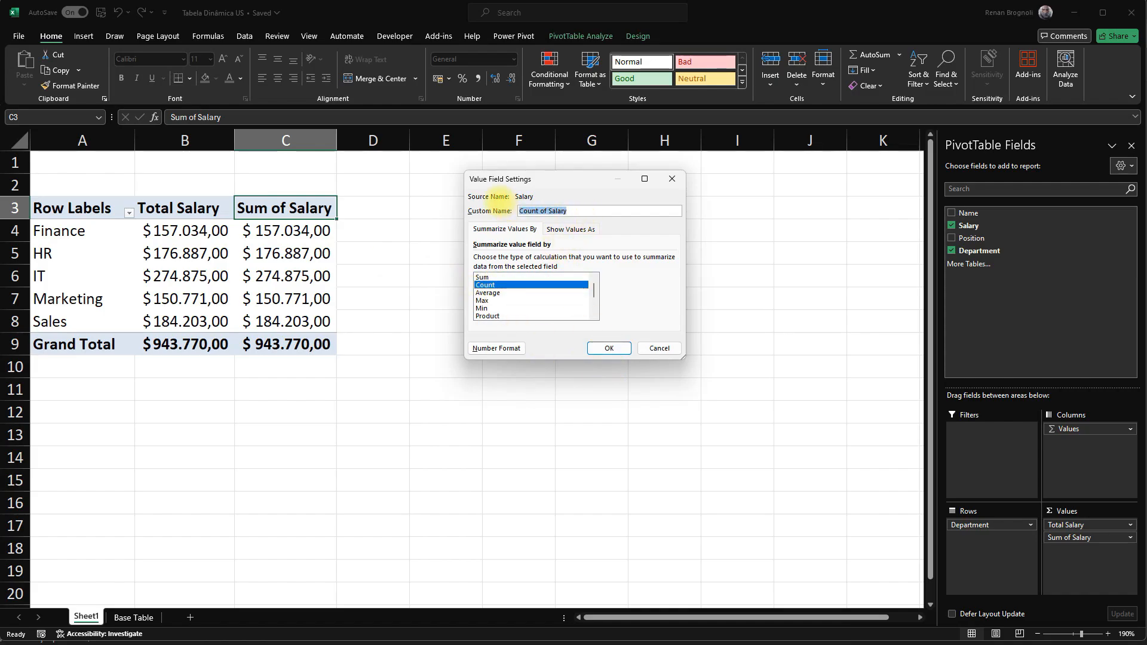
text(Total People)
key(Return)
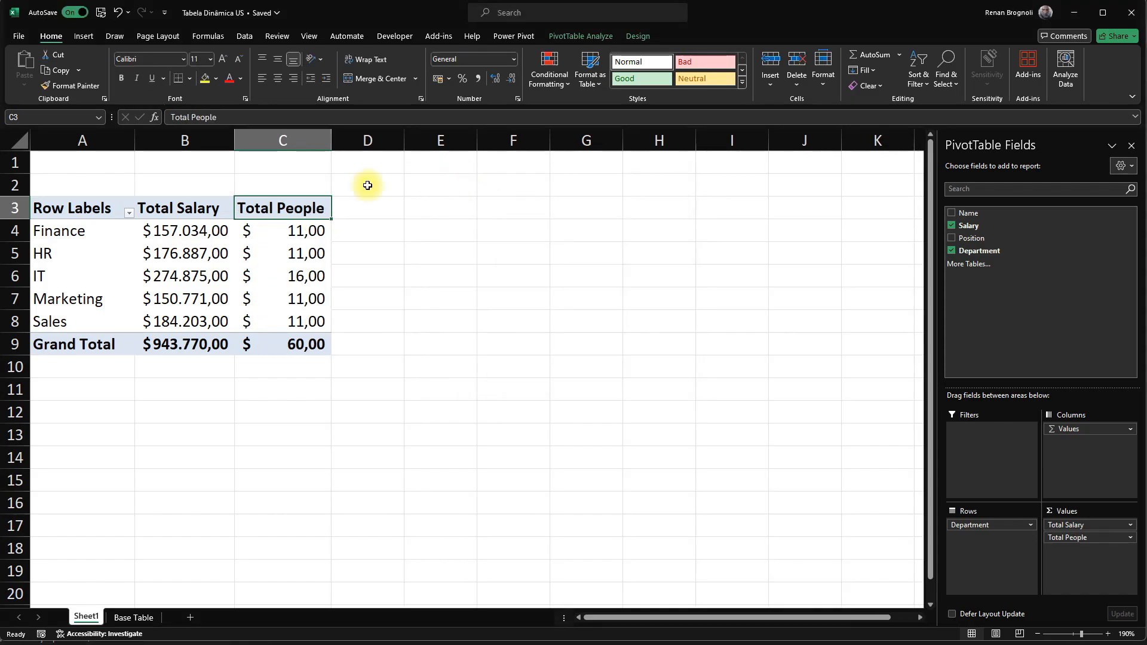
Format the whole Total People column as Number without decimal places.
drag(277, 210, 275, 335)
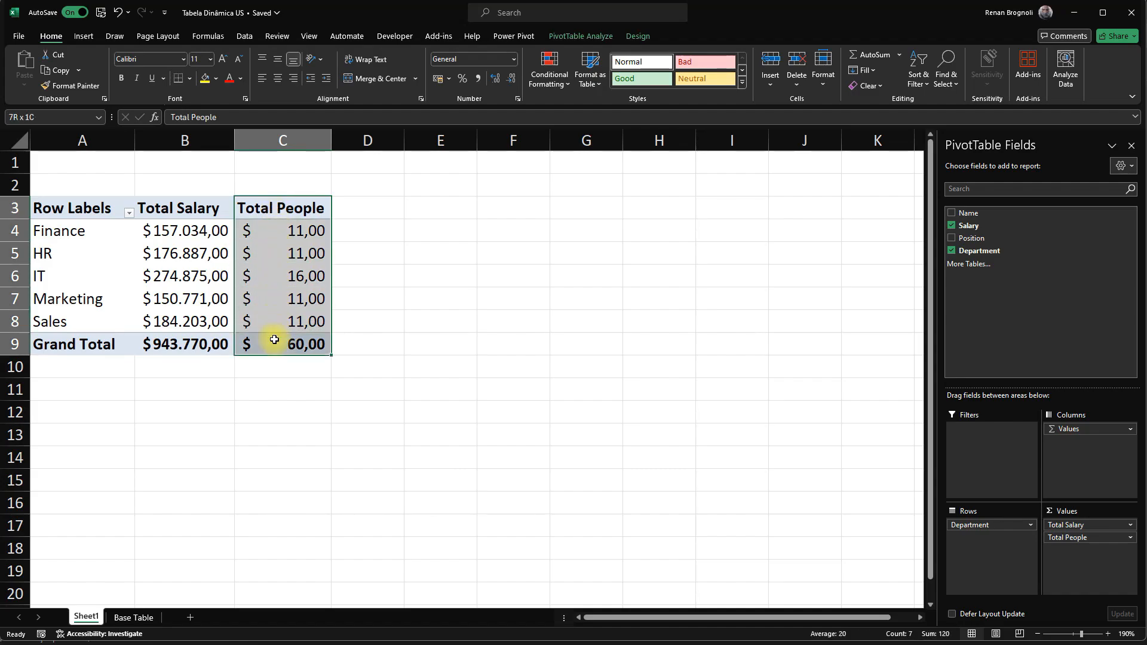
click(514, 59)
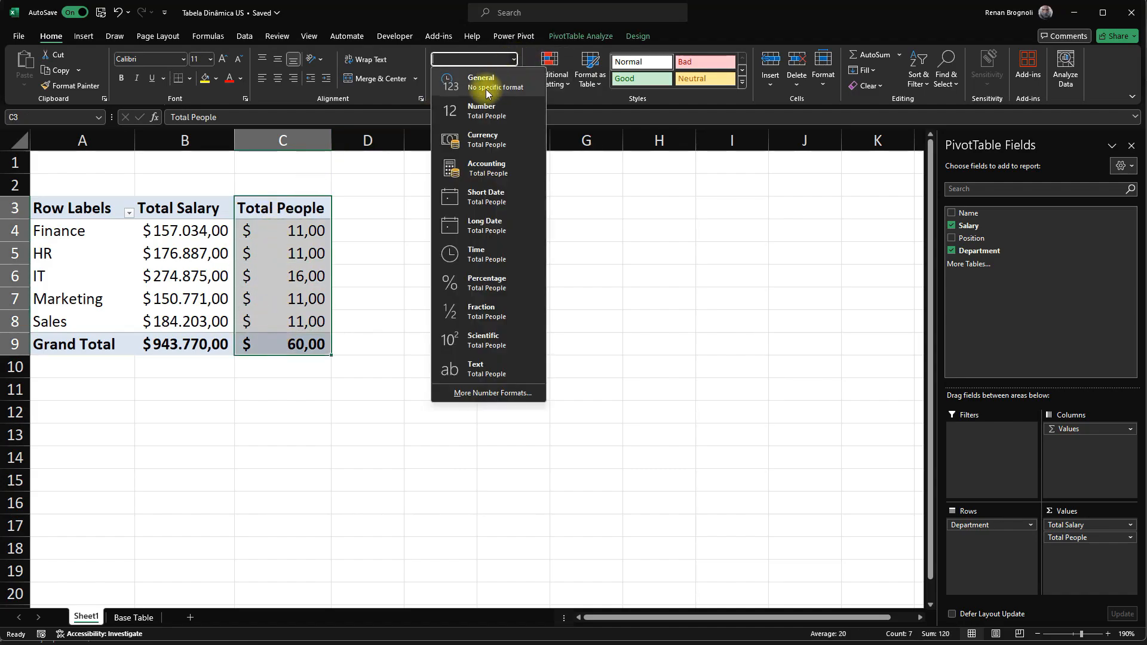
click(476, 110)
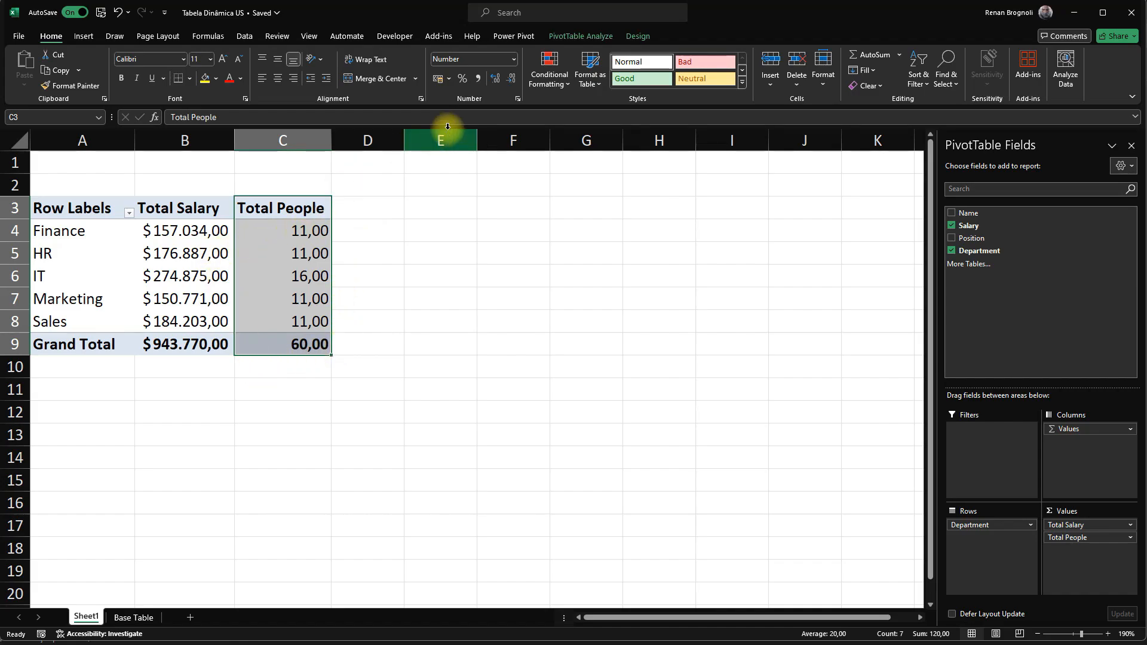
click(511, 79)
click(512, 79)
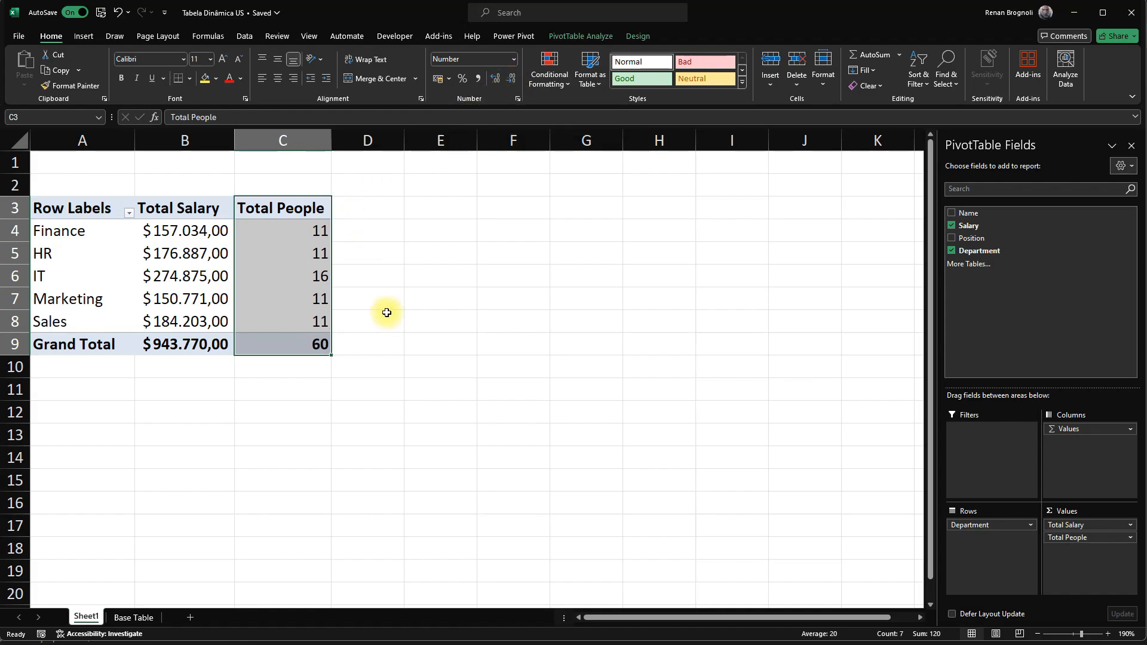
Examine the Finance department's total salary and number of people, and the grand total of salaries.
click(71, 232)
click(188, 228)
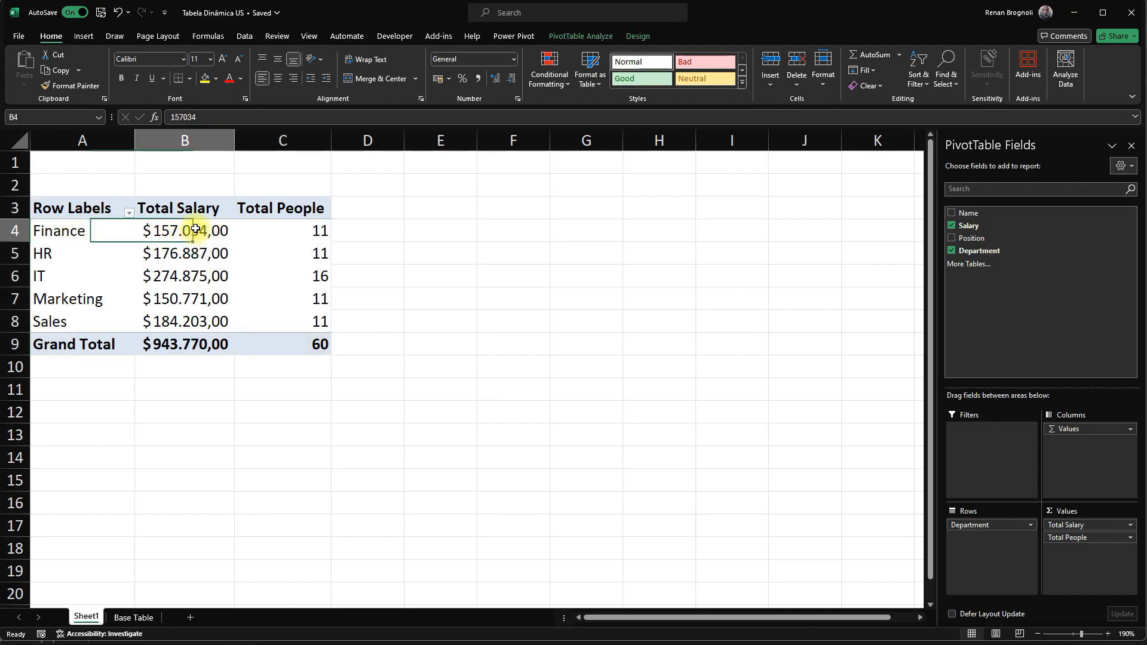
click(314, 229)
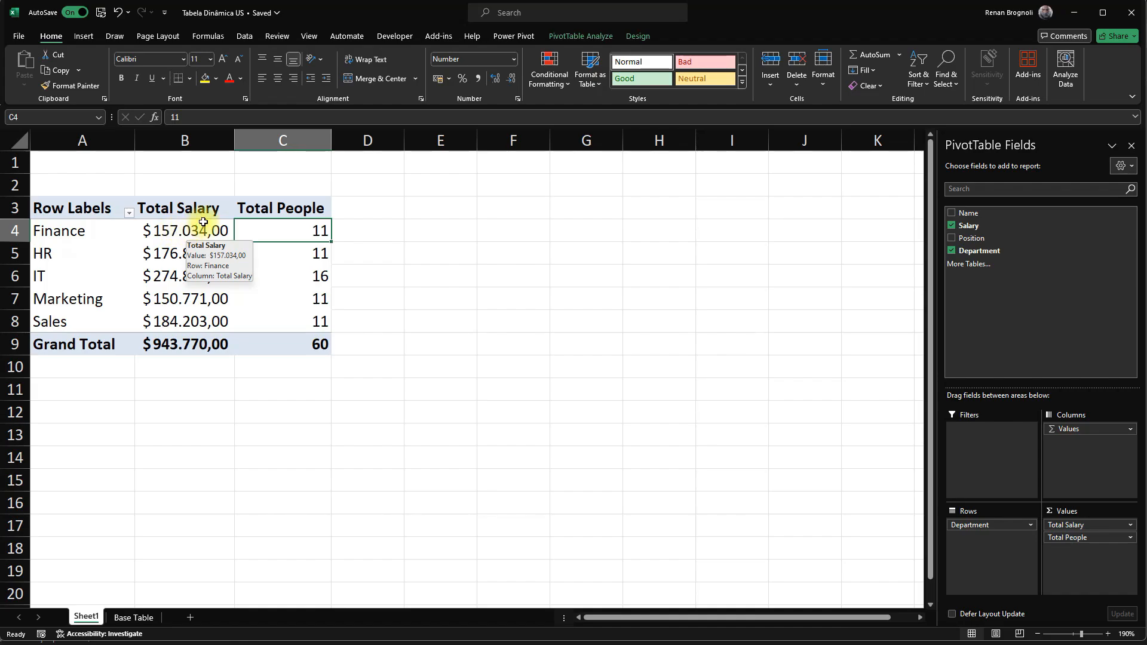
click(170, 230)
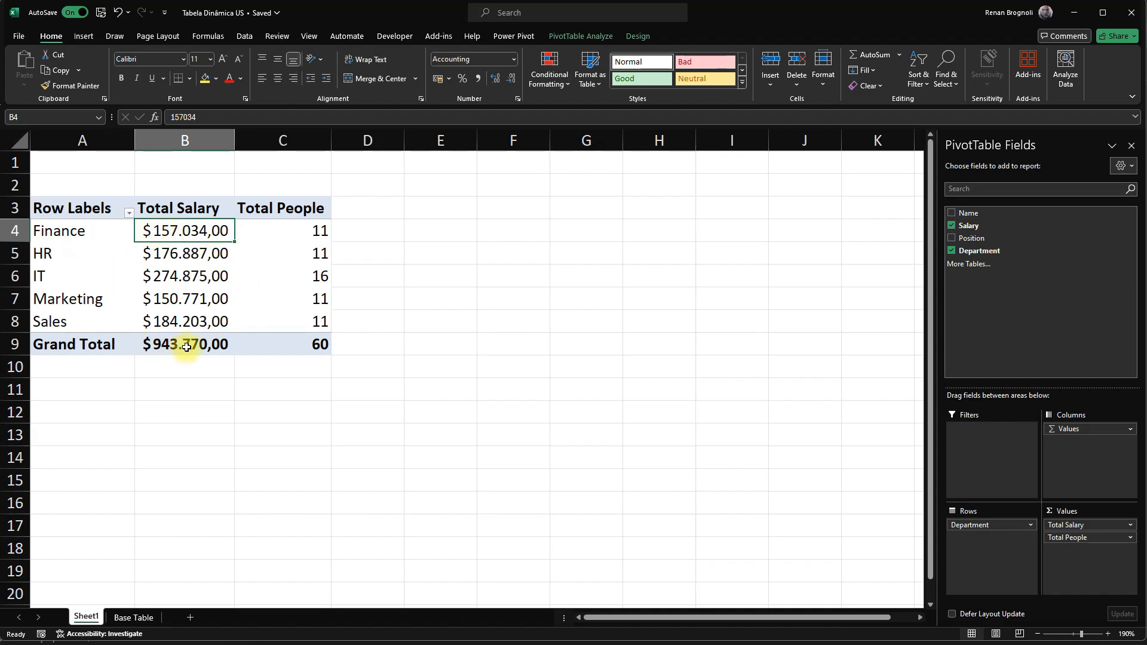
click(186, 346)
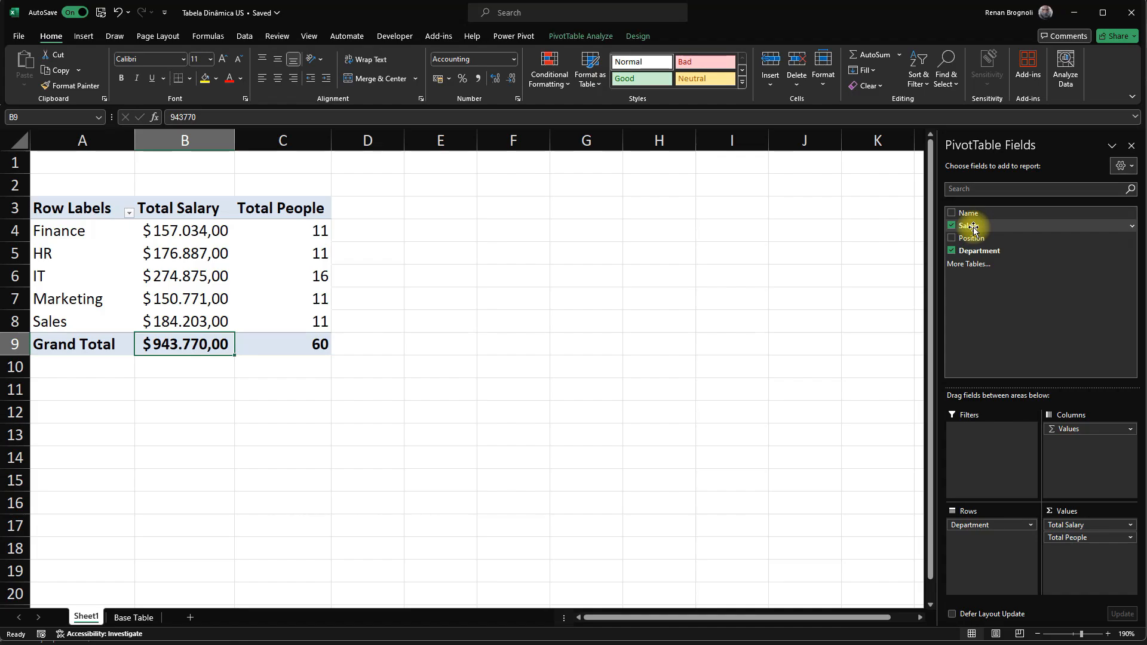
Add Salary to the PivotTable values a third time and show it as % of Grand Total.
drag(973, 229, 1077, 550)
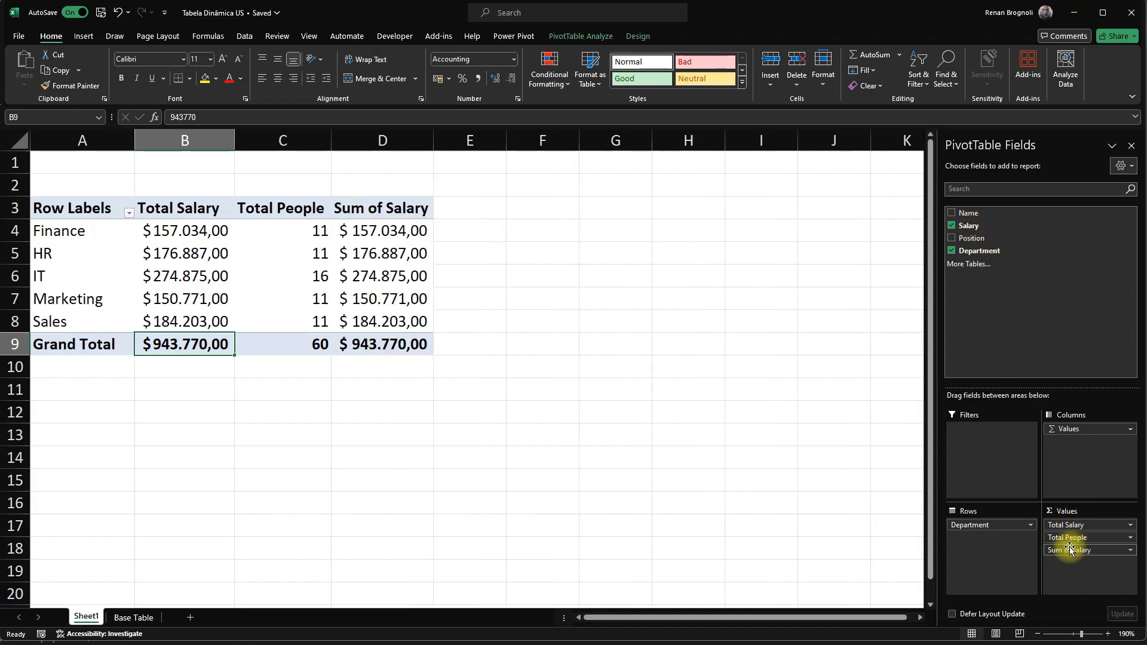
double_click(383, 210)
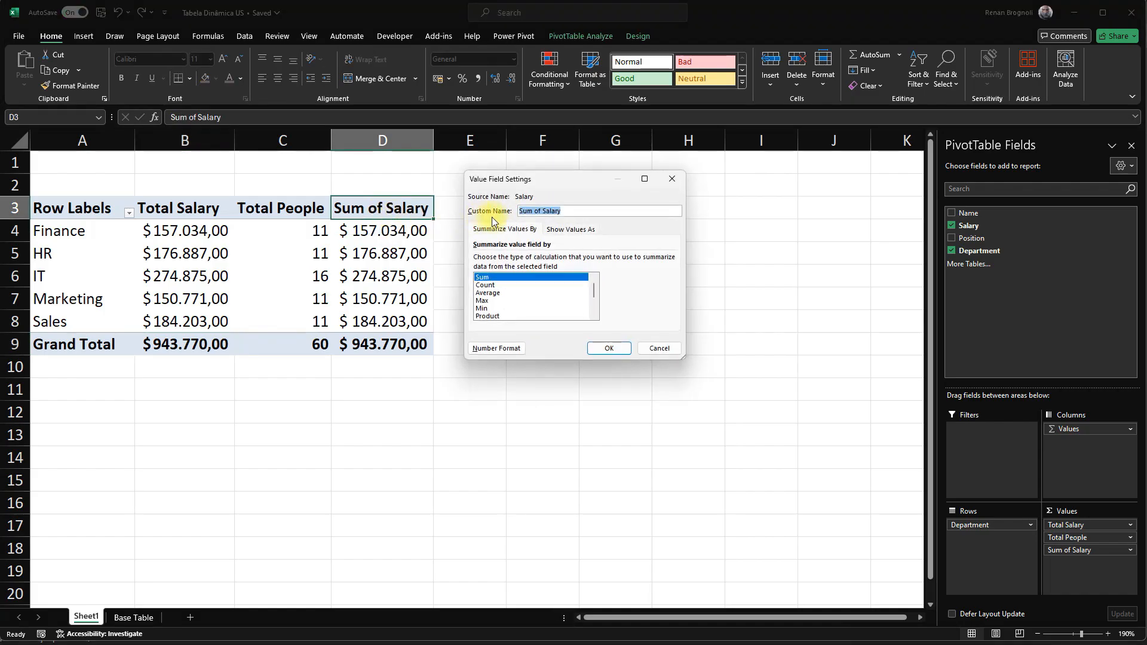
click(569, 229)
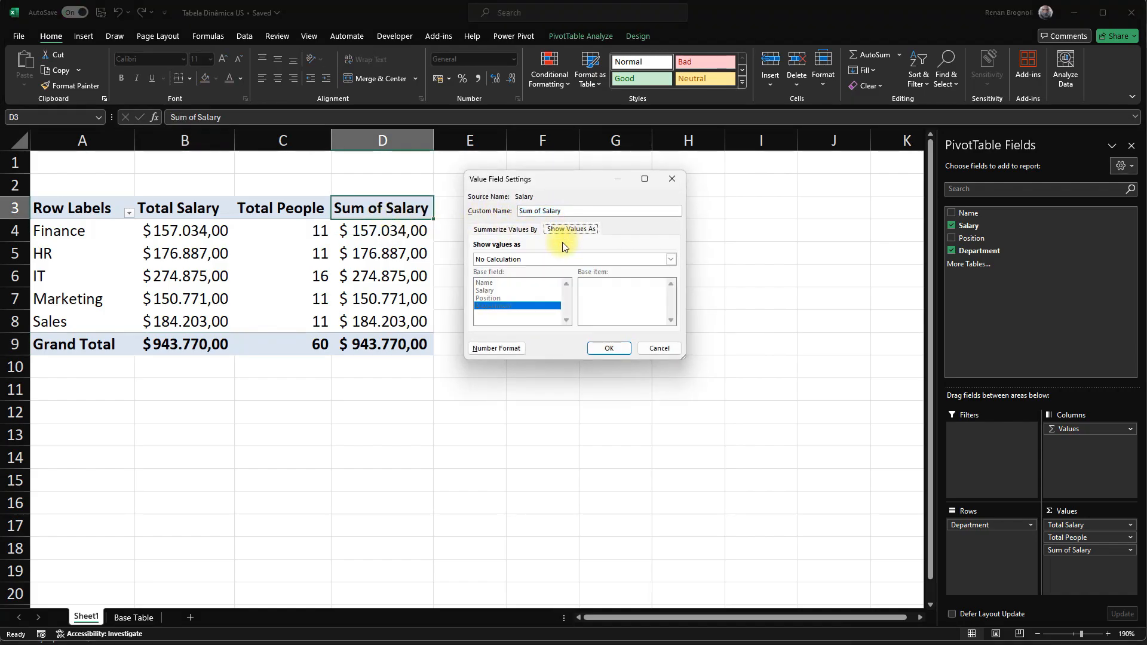
click(513, 260)
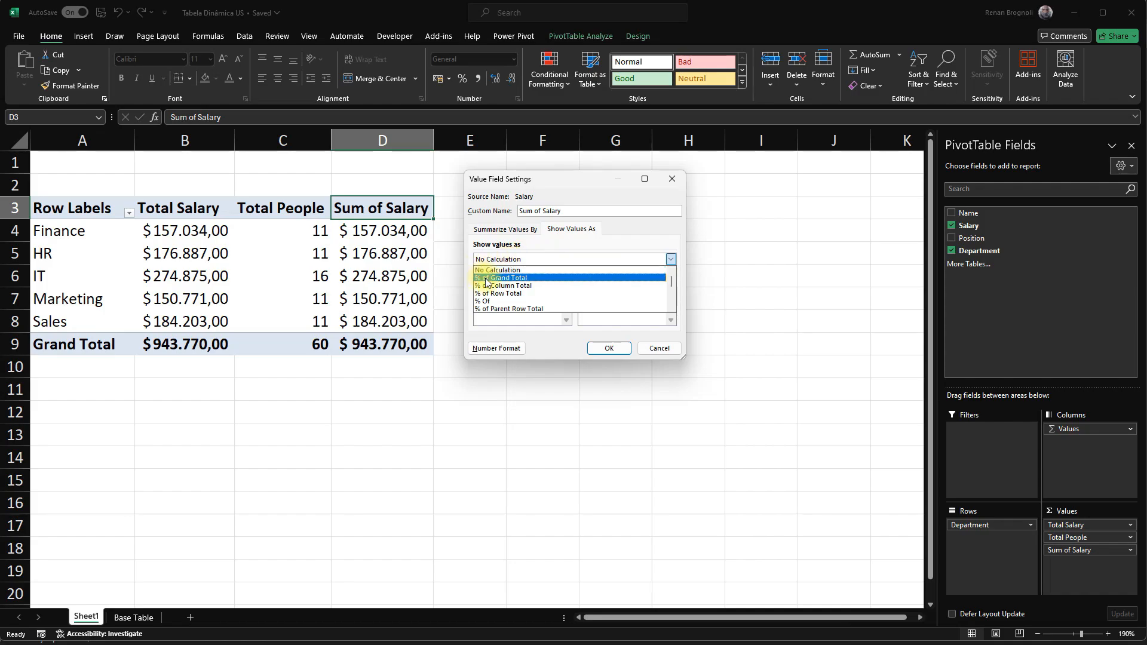
click(504, 278)
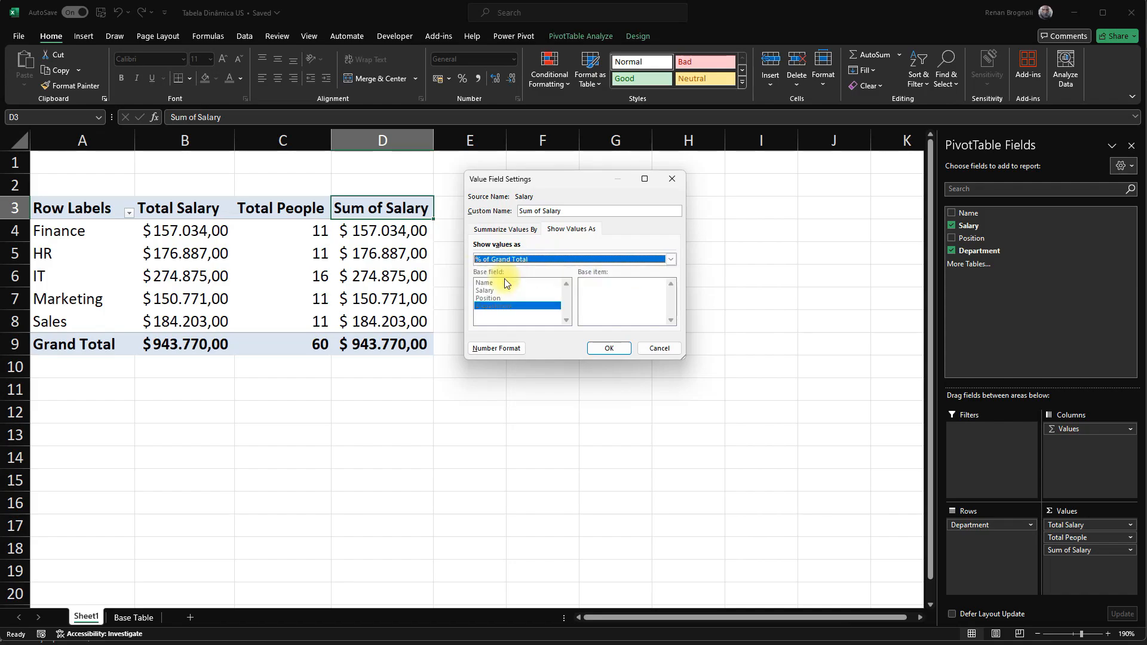
click(609, 348)
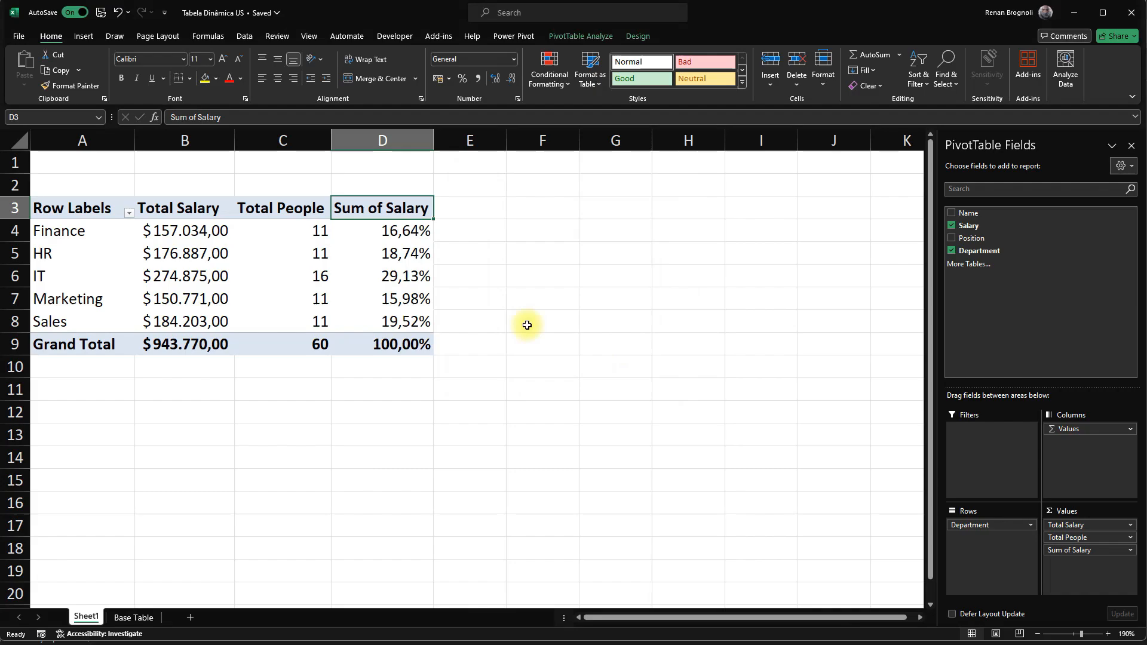
Compare the departments' percentages in the third value column with the grand total of salaries.
click(386, 230)
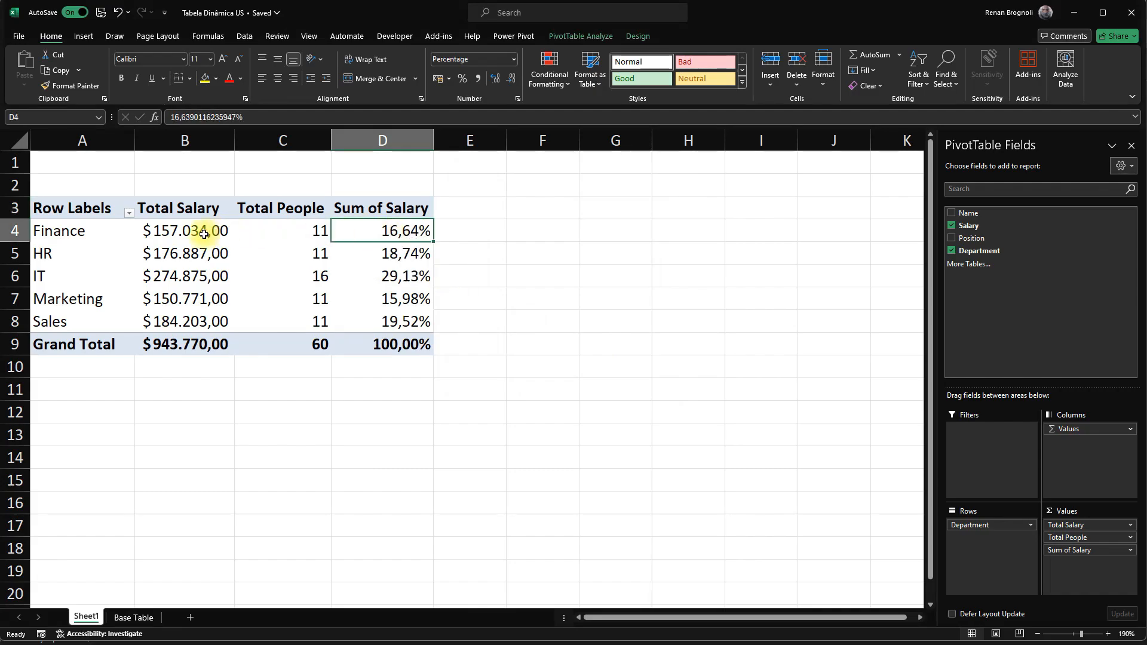
click(169, 345)
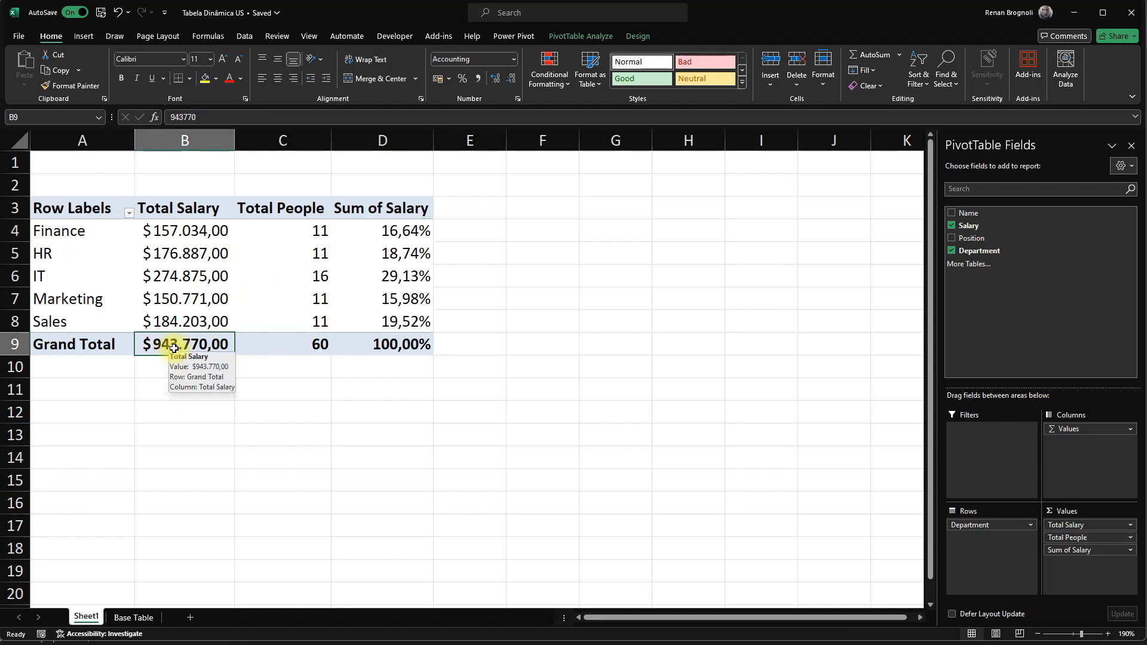
click(397, 321)
click(177, 345)
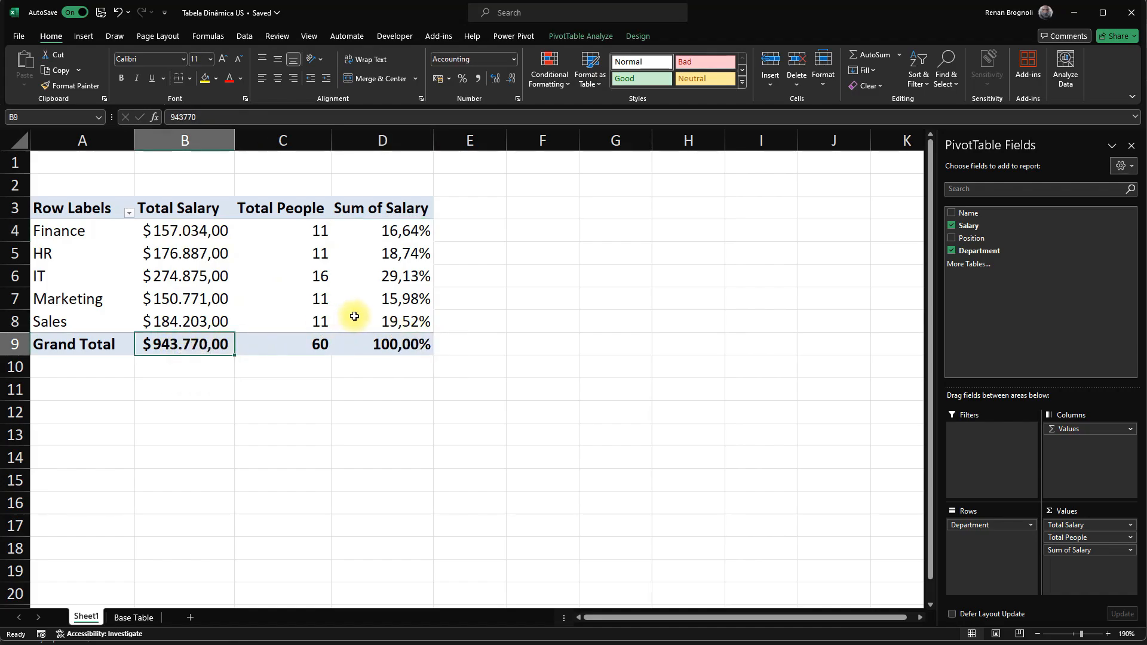
click(396, 299)
mouse_move(187, 349)
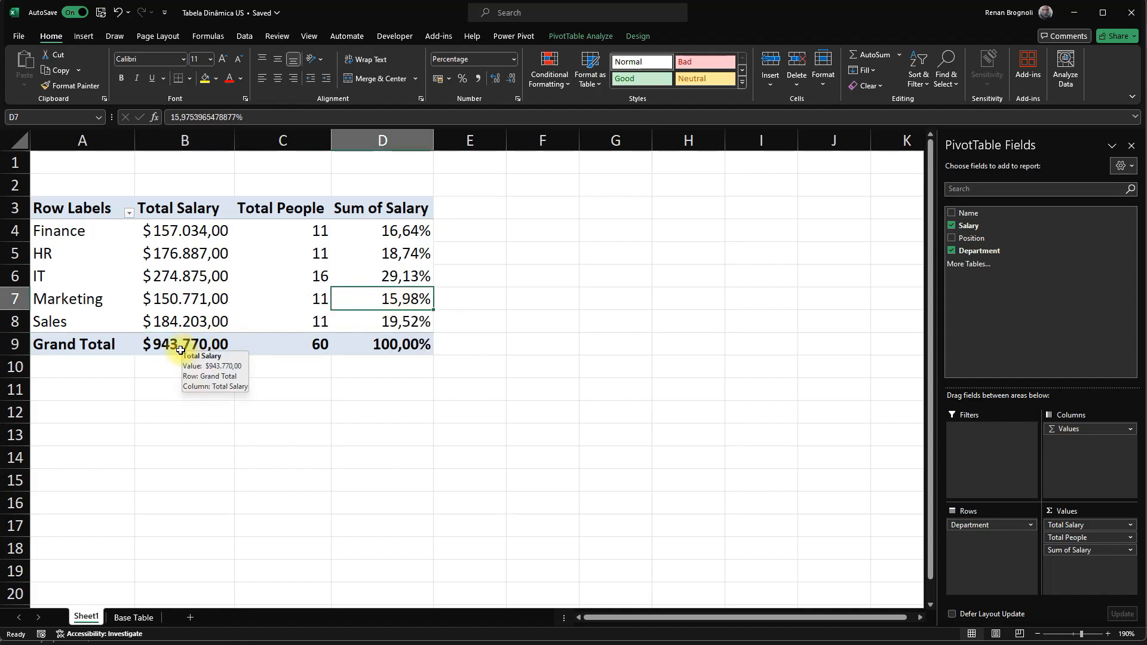
click(171, 341)
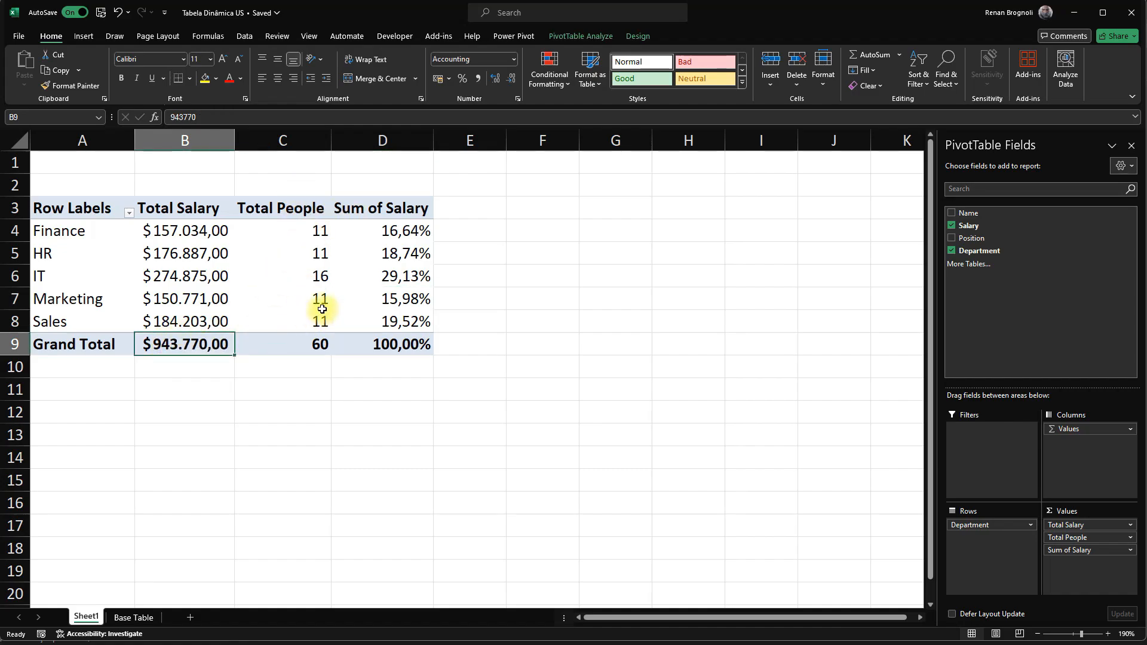
mouse_move(322, 308)
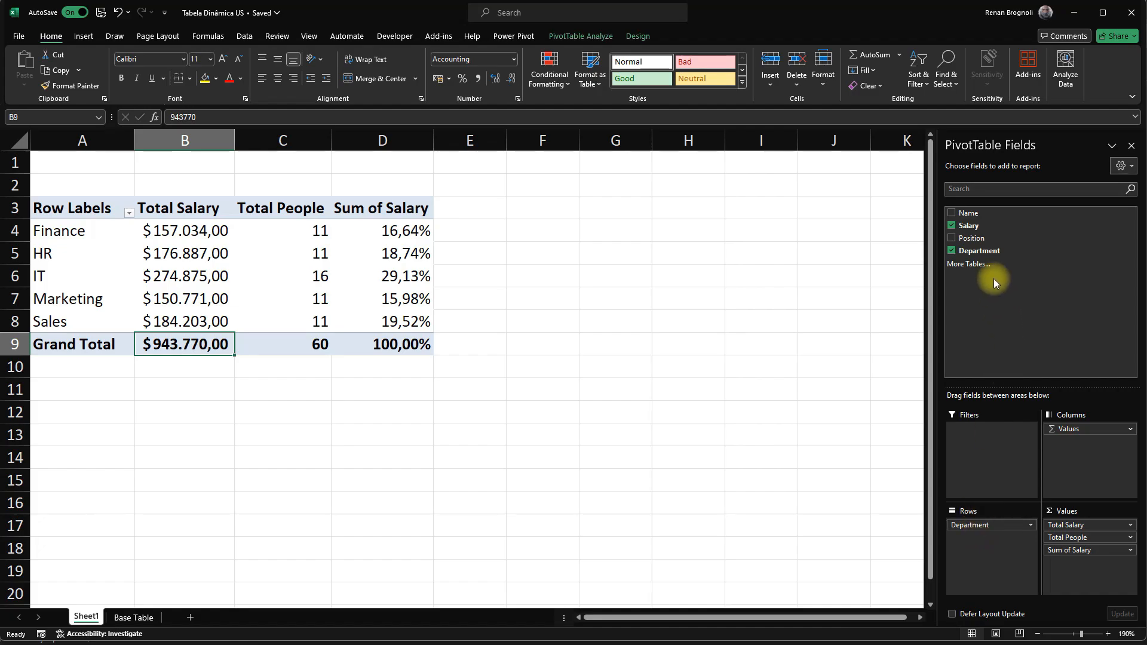
Add Position below Department in the PivotTable rows, and collapse and re-expand the Finance group.
drag(979, 241, 988, 534)
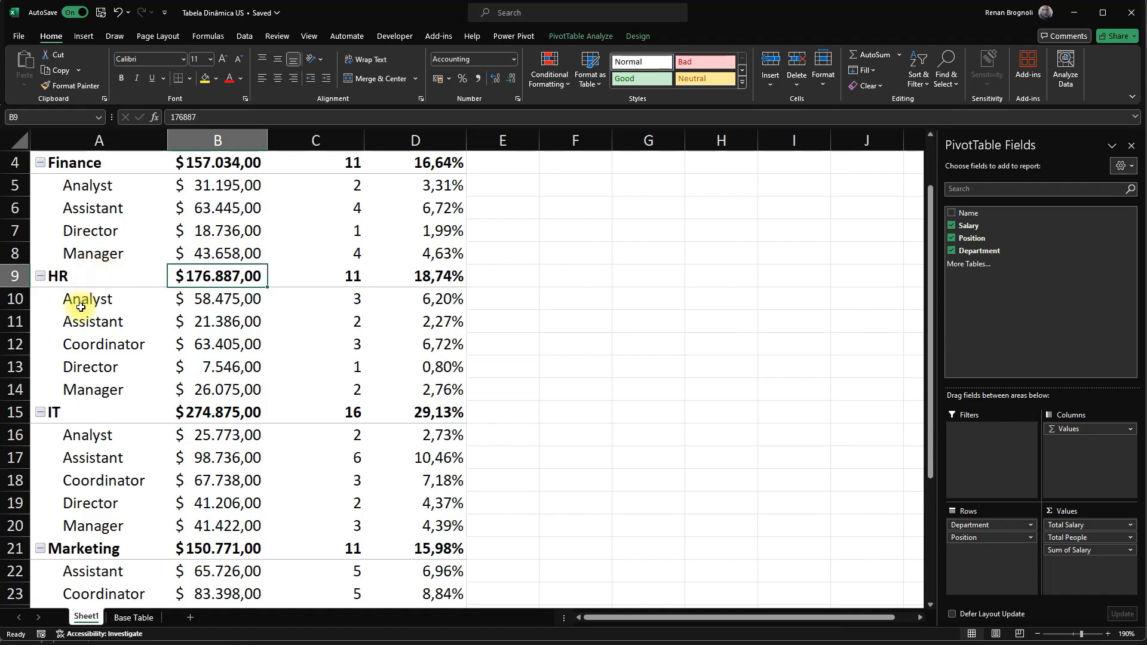
scroll(108, 407, up, 1)
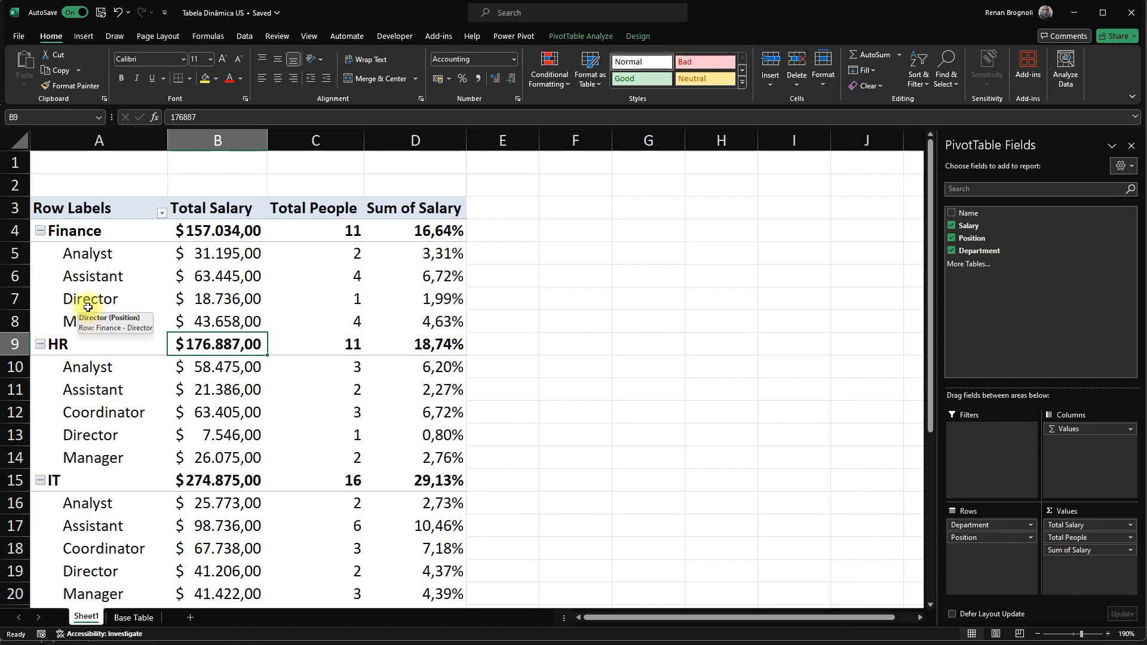
scroll(83, 309, down, 2)
scroll(90, 298, up, 2)
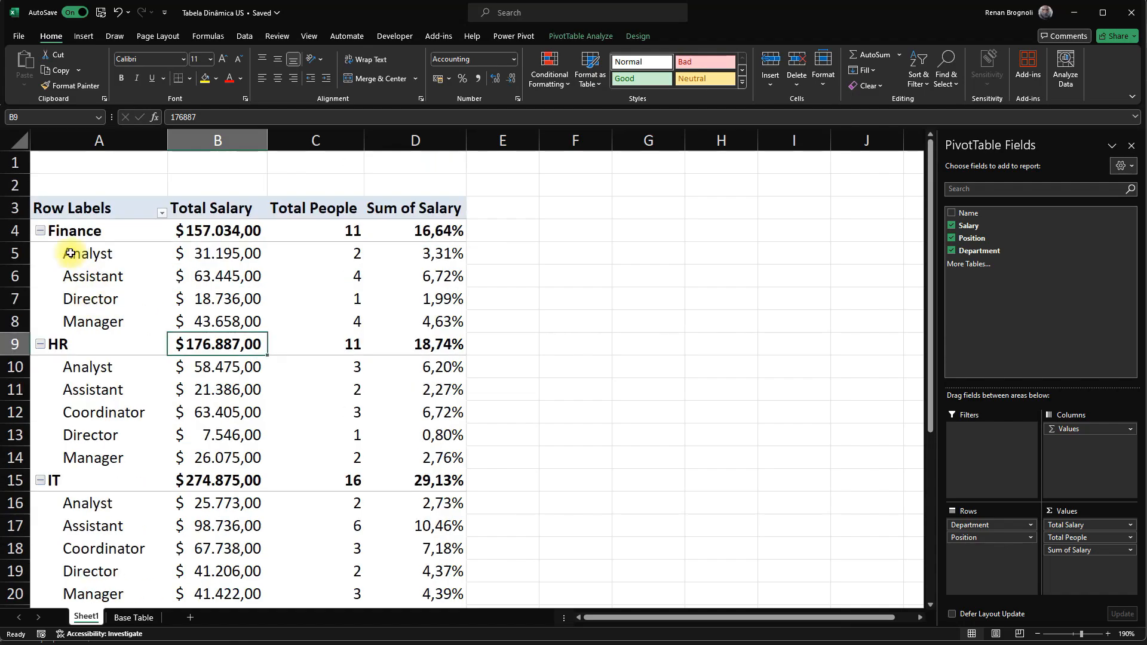
click(40, 232)
click(41, 232)
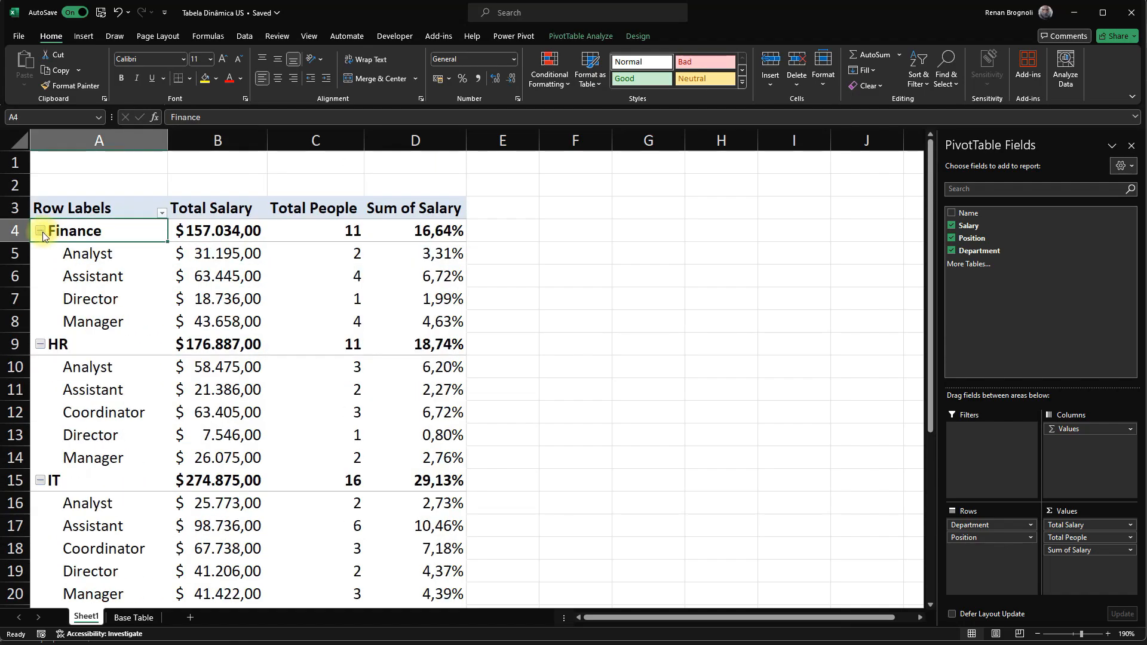
Collapse and expand the Finance group repeatedly and review the positions listed under each department.
click(41, 232)
click(40, 231)
click(41, 231)
click(41, 231)
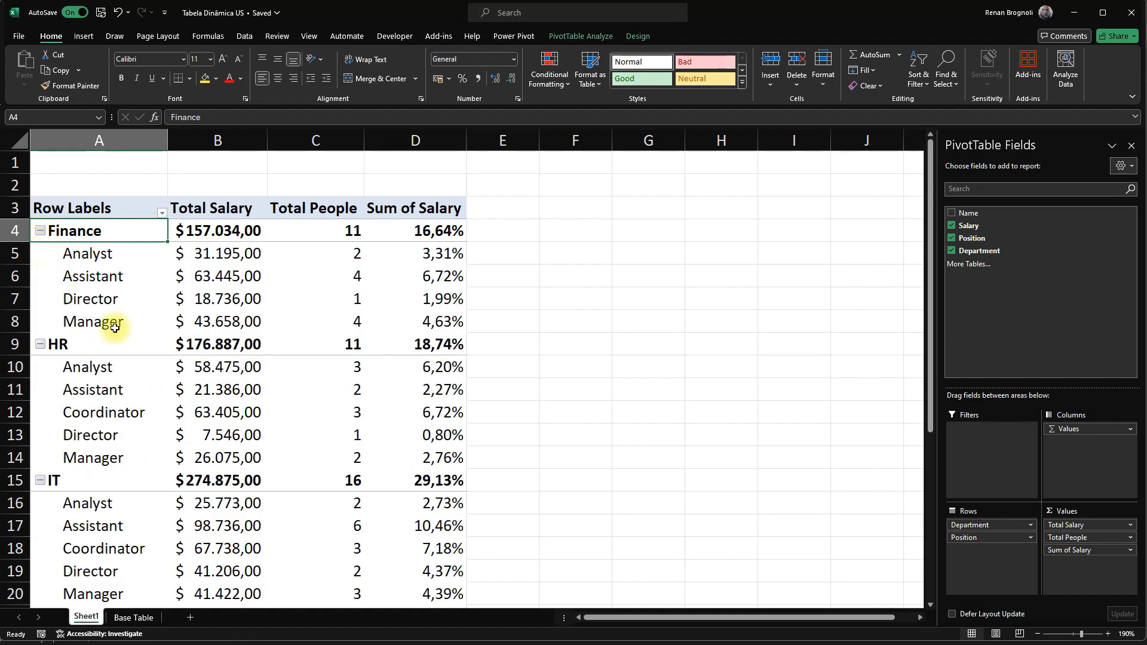
scroll(108, 309, down, 3)
scroll(108, 309, up, 3)
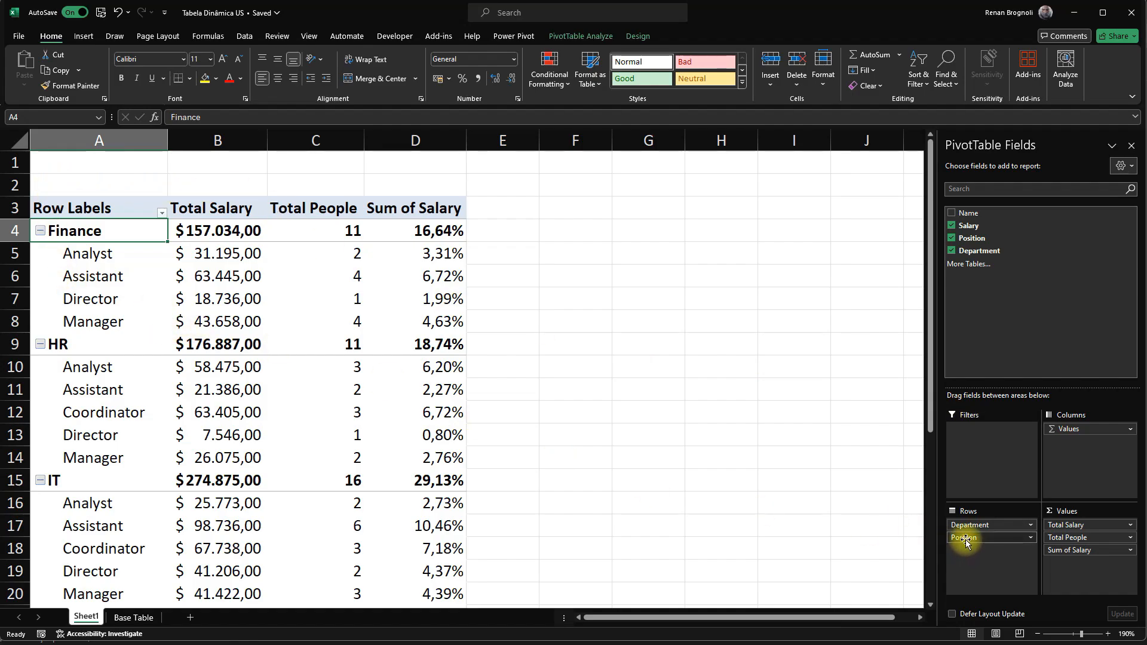
Move Position from the PivotTable rows to the filters and filter the report by Director.
drag(966, 542, 1003, 470)
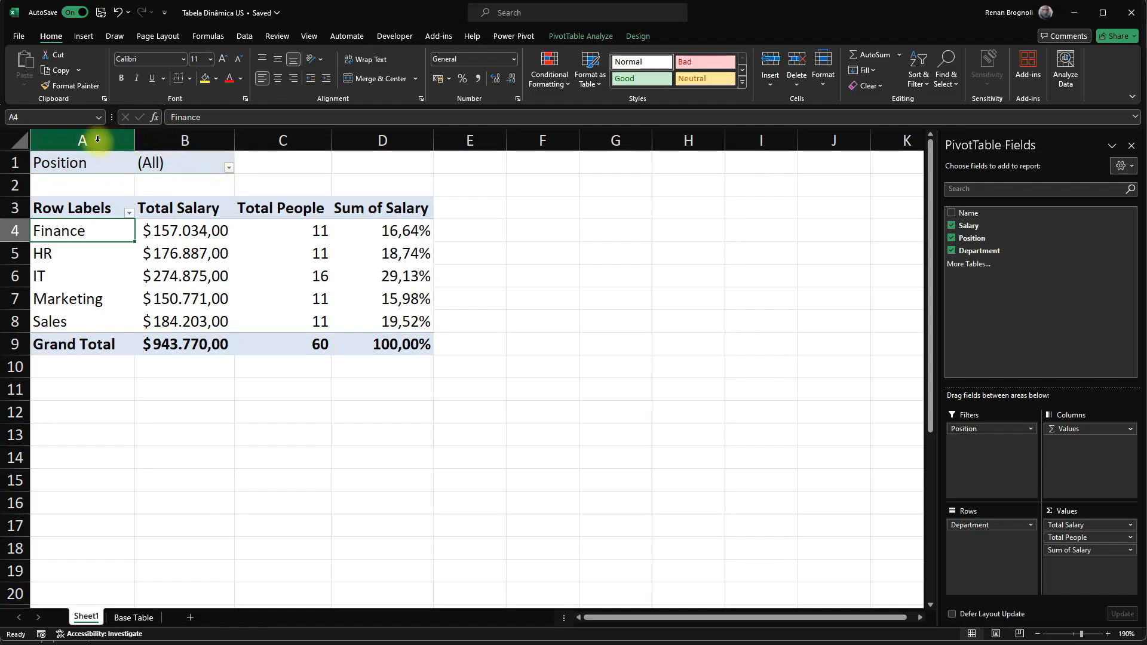
click(229, 168)
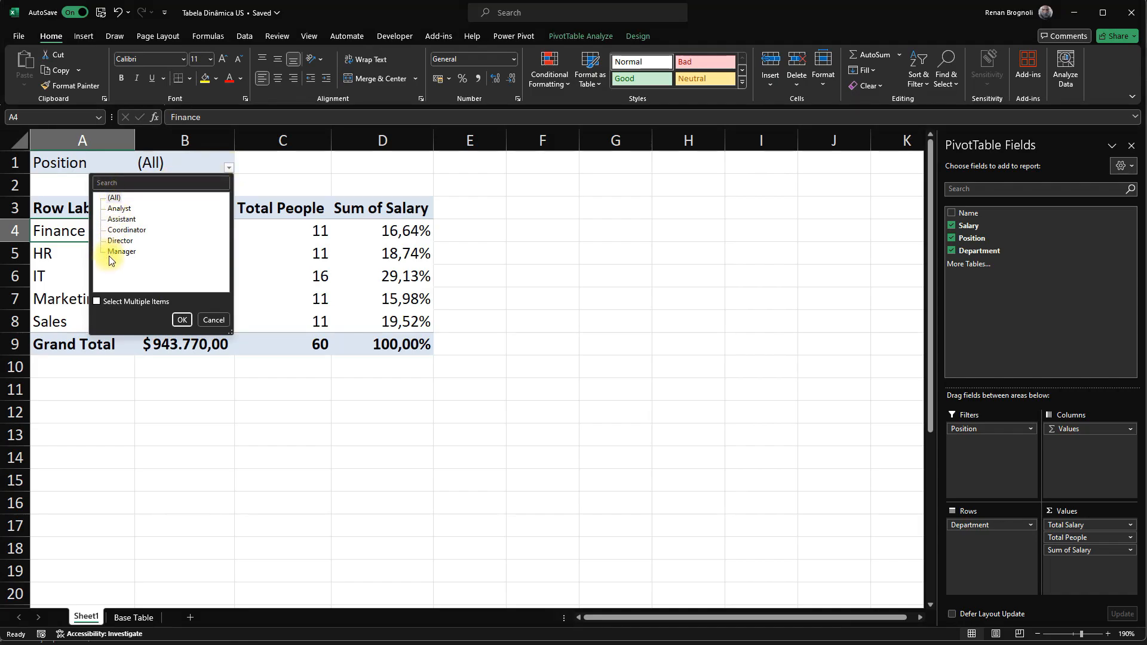
click(182, 320)
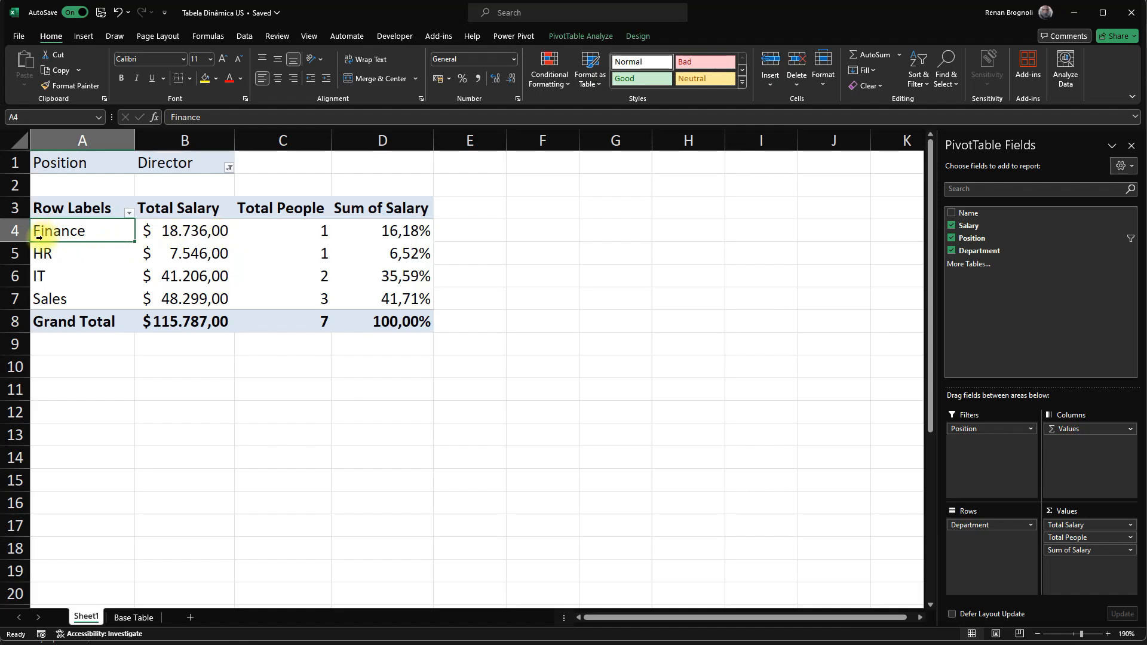
Change the Position filter to Analyst, enable multiple item selection, and include Assistant and Coordinator as well.
click(230, 168)
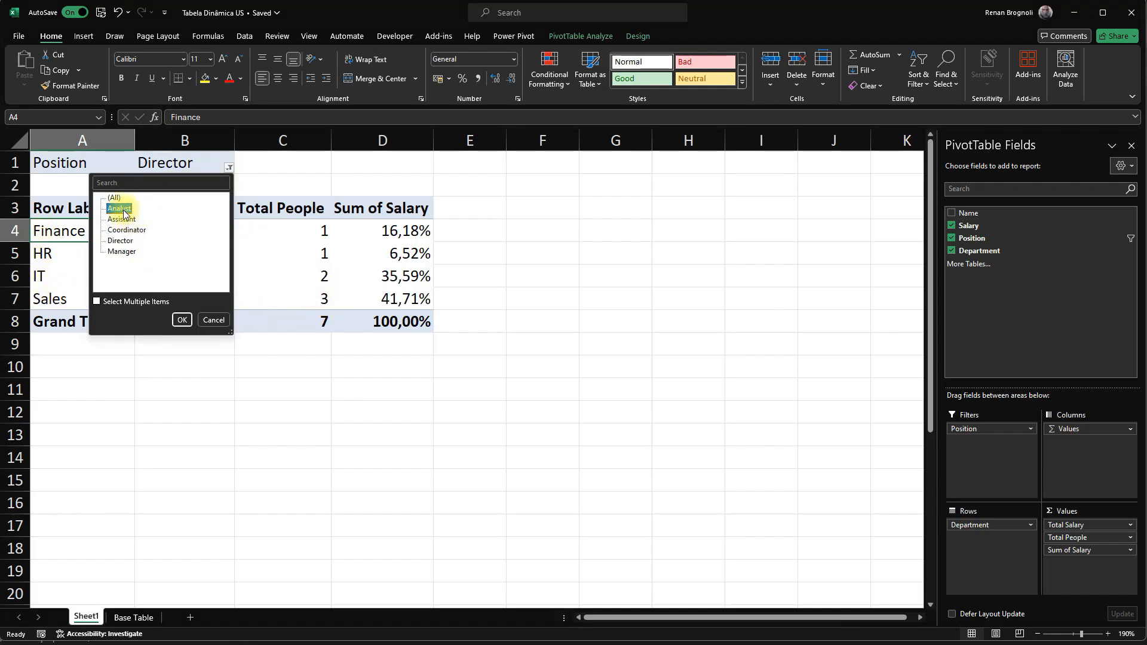
click(182, 320)
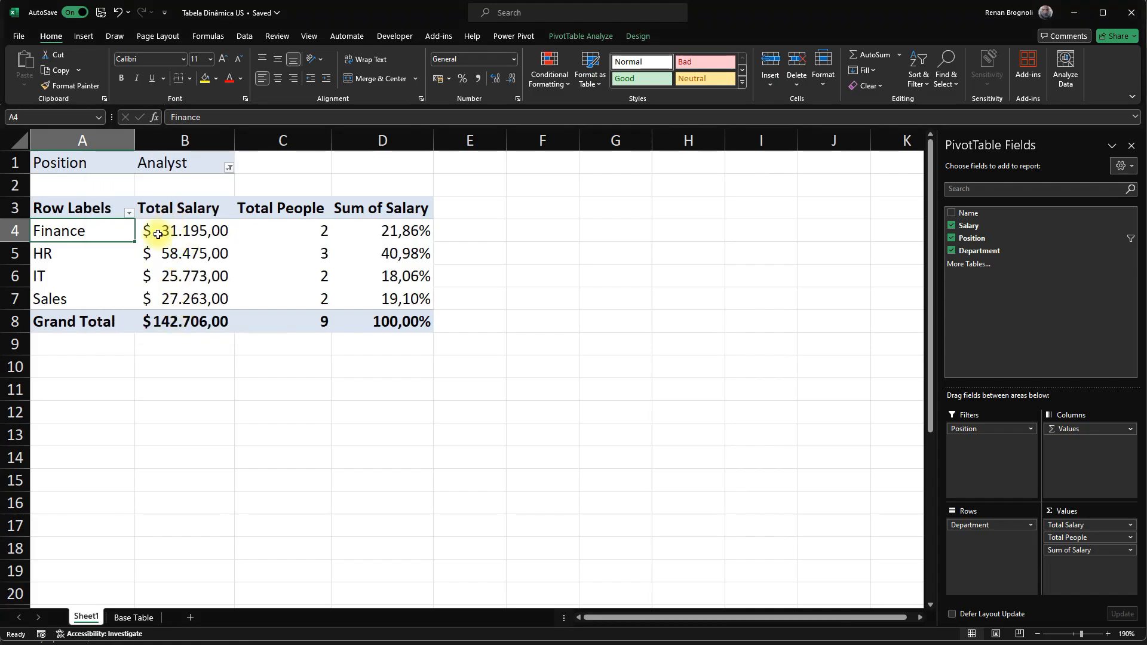
click(229, 168)
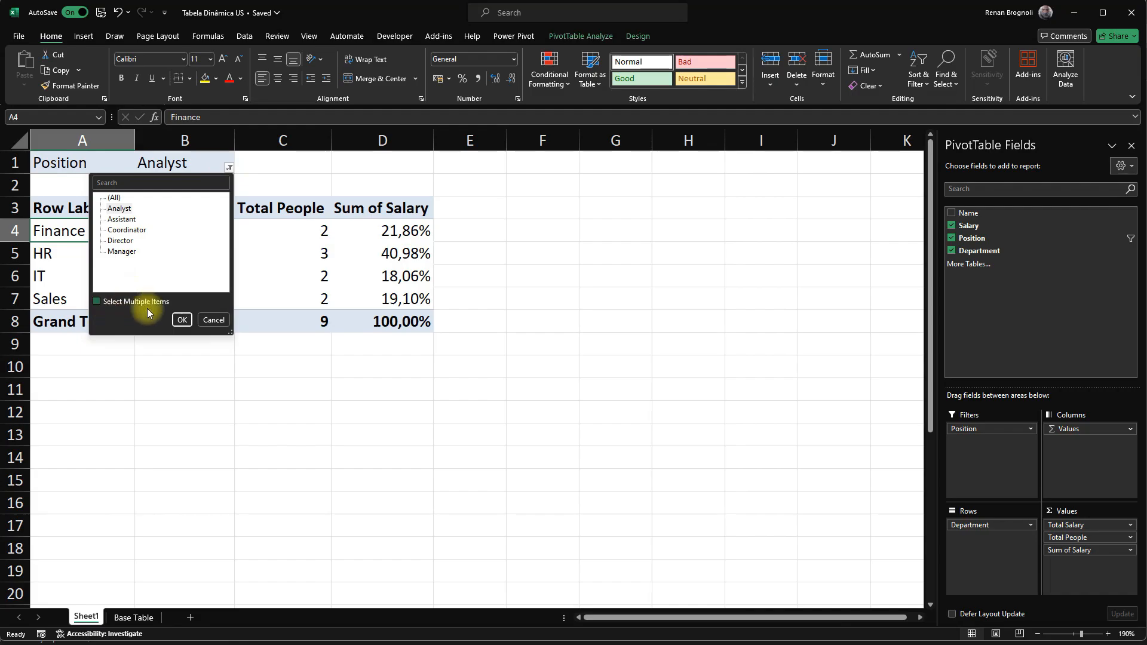
click(122, 303)
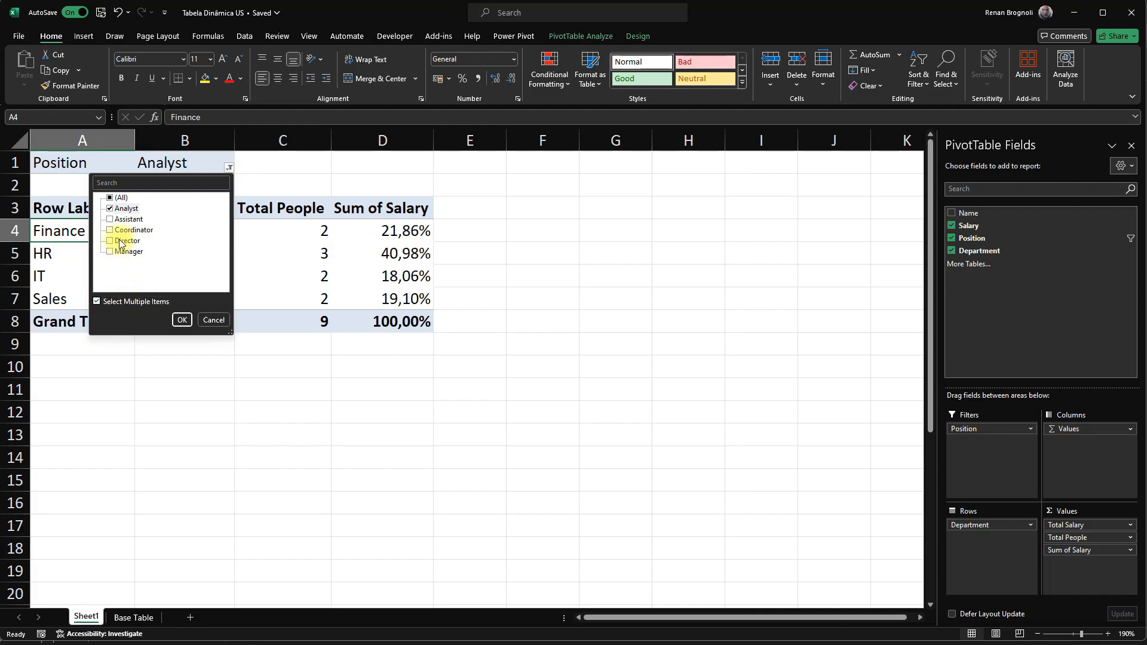
click(116, 239)
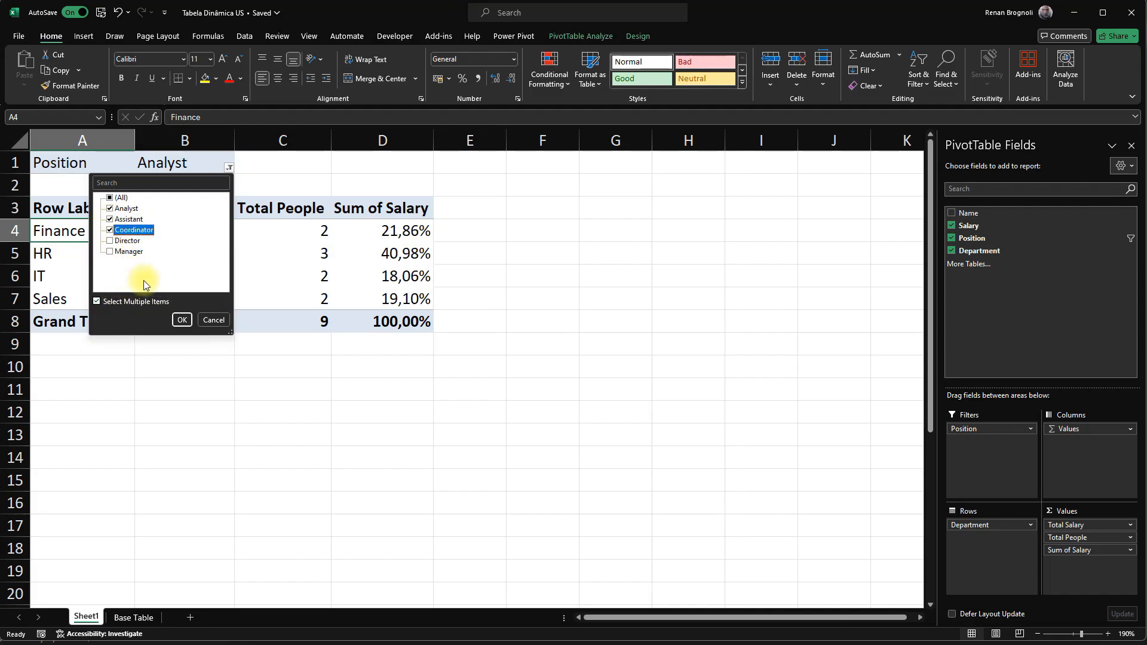
click(182, 320)
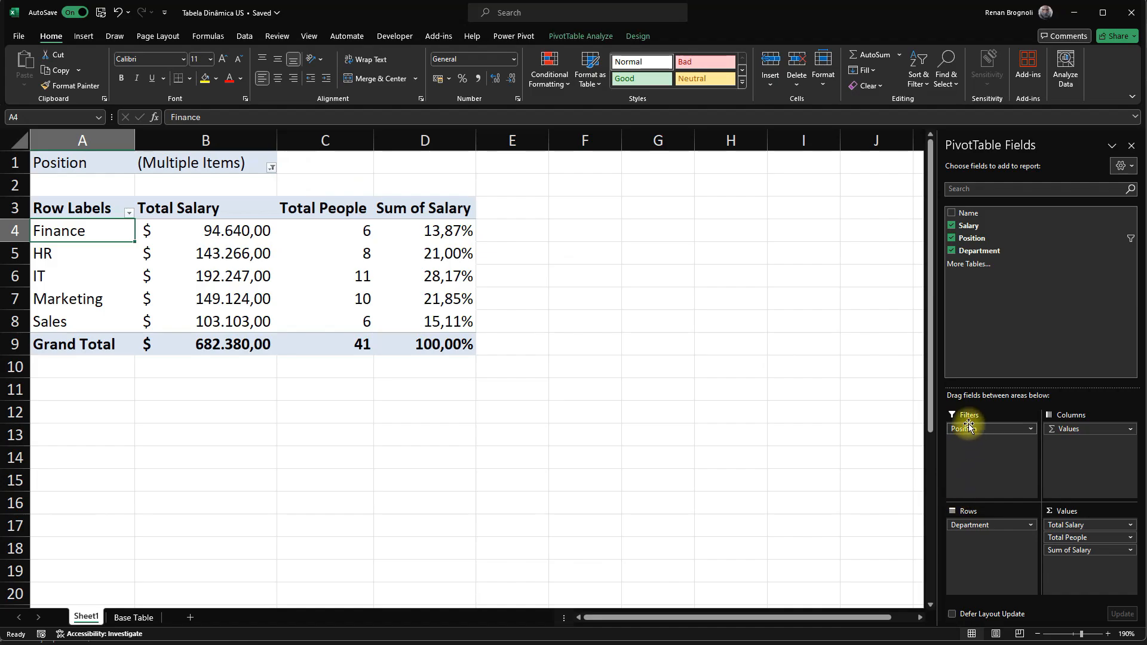
Swap Position into the PivotTable rows and Department into the filters, and filter the report by the IT department.
mouse_move(967, 425)
mouse_down()
mouse_move(978, 541)
mouse_move(983, 430)
mouse_up()
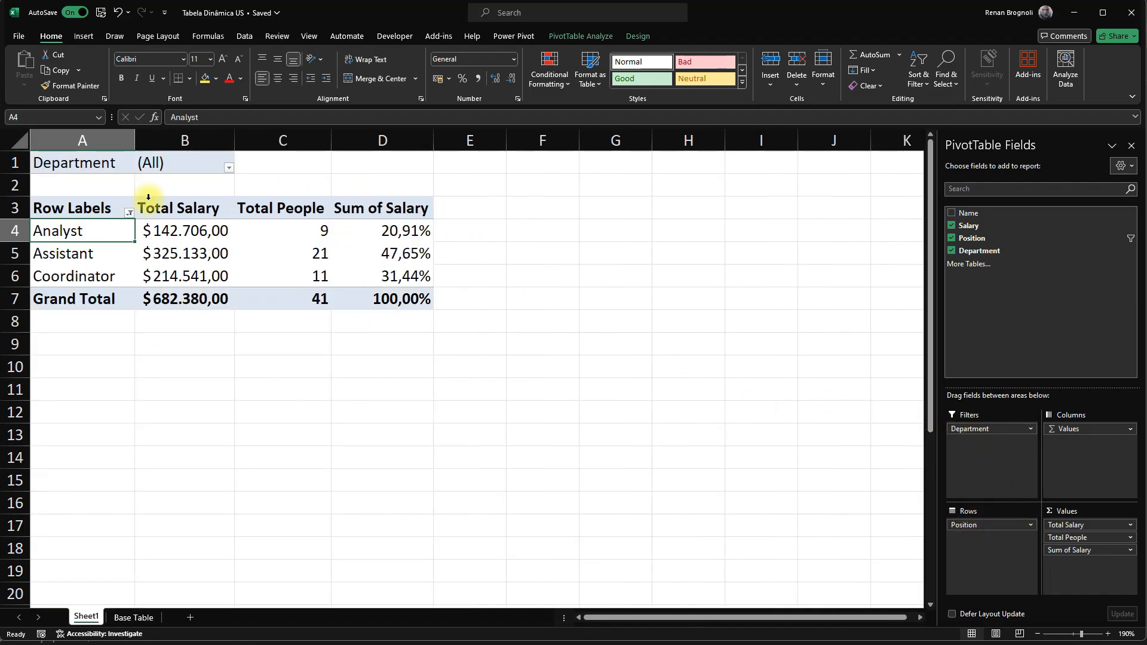
click(228, 168)
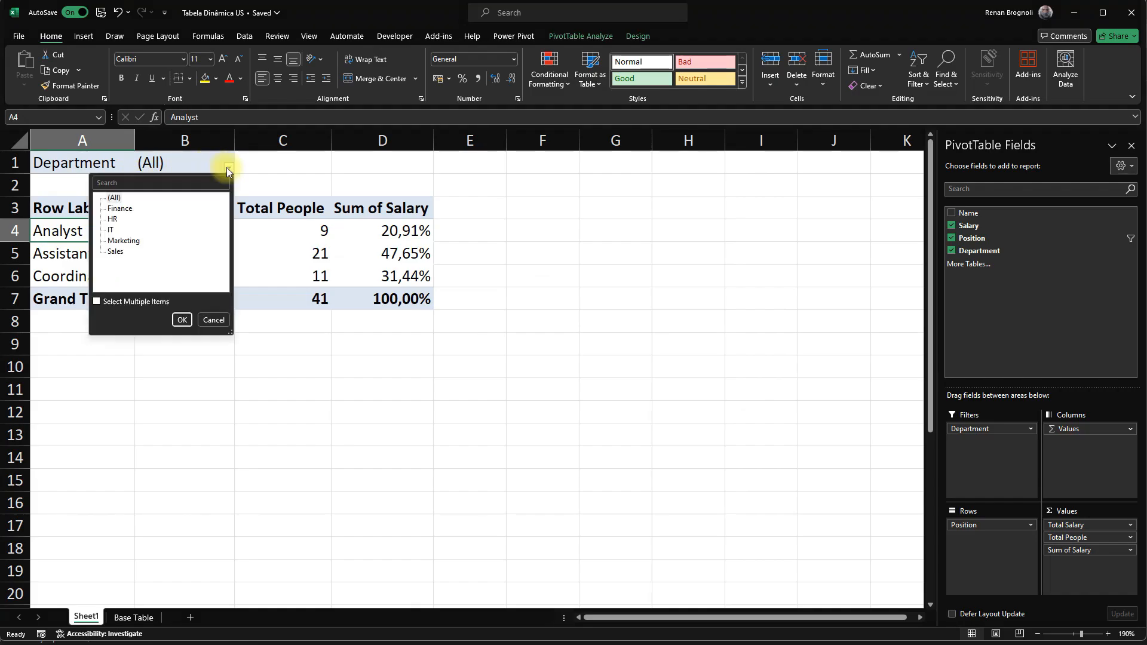
click(113, 231)
click(181, 320)
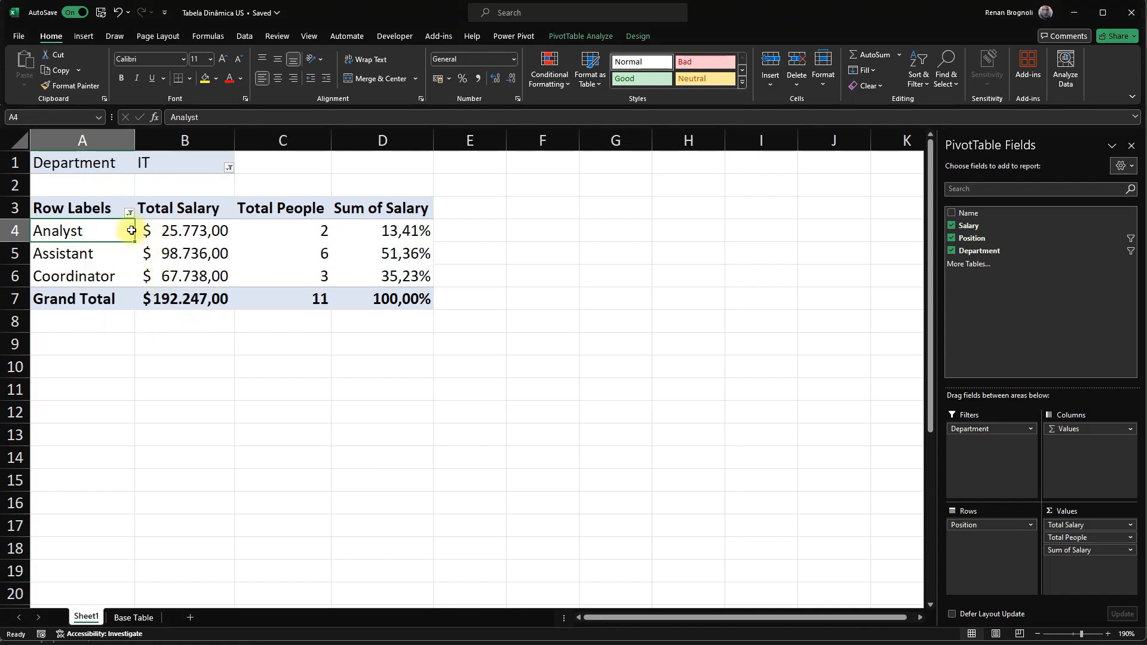
Filter the report by the Sales department, and move Department back to the PivotTable rows above Position.
click(228, 169)
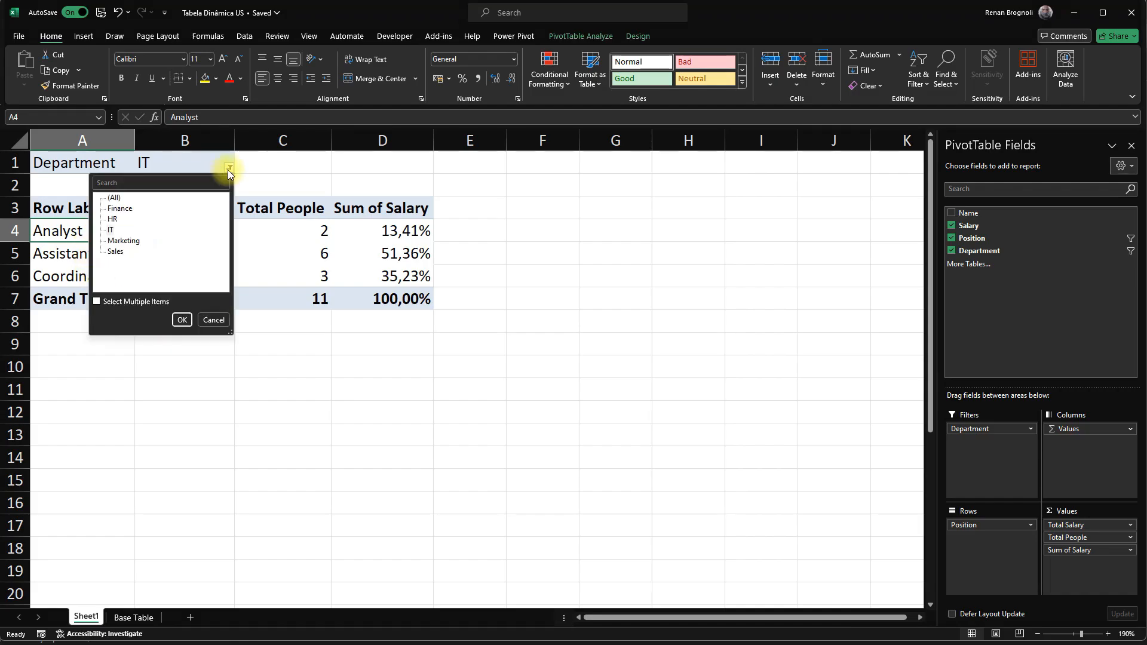
click(116, 252)
click(182, 319)
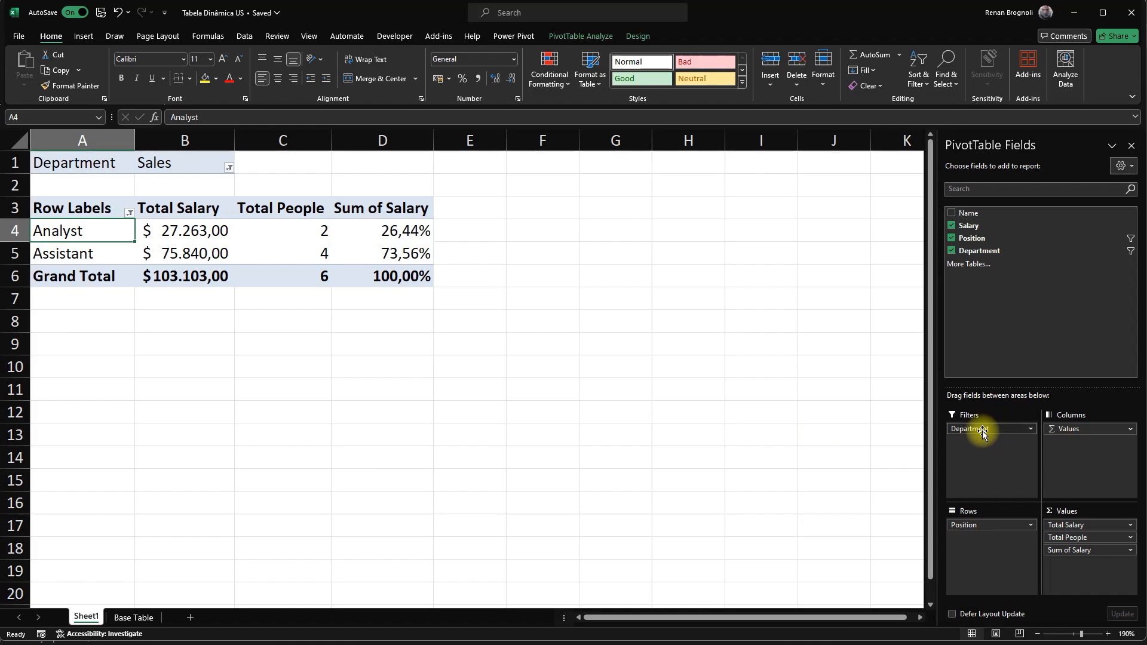
drag(982, 433, 990, 524)
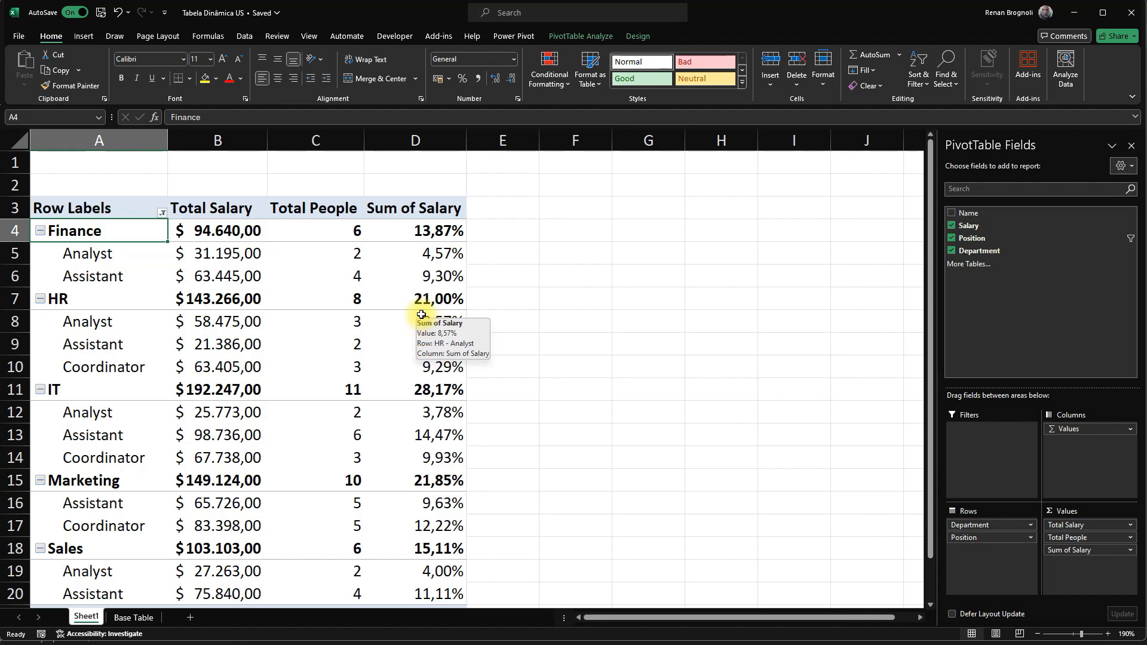
Check the PivotTable's active field for Finance's Total Salary, Total People and Sum of Salary values.
click(565, 37)
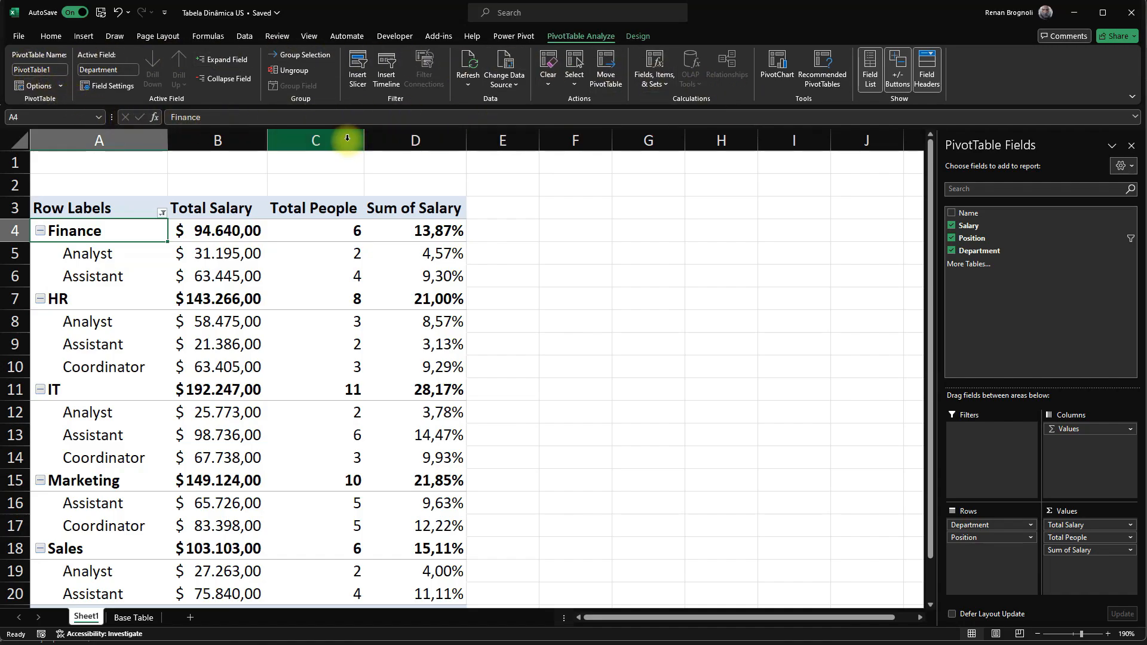
click(204, 230)
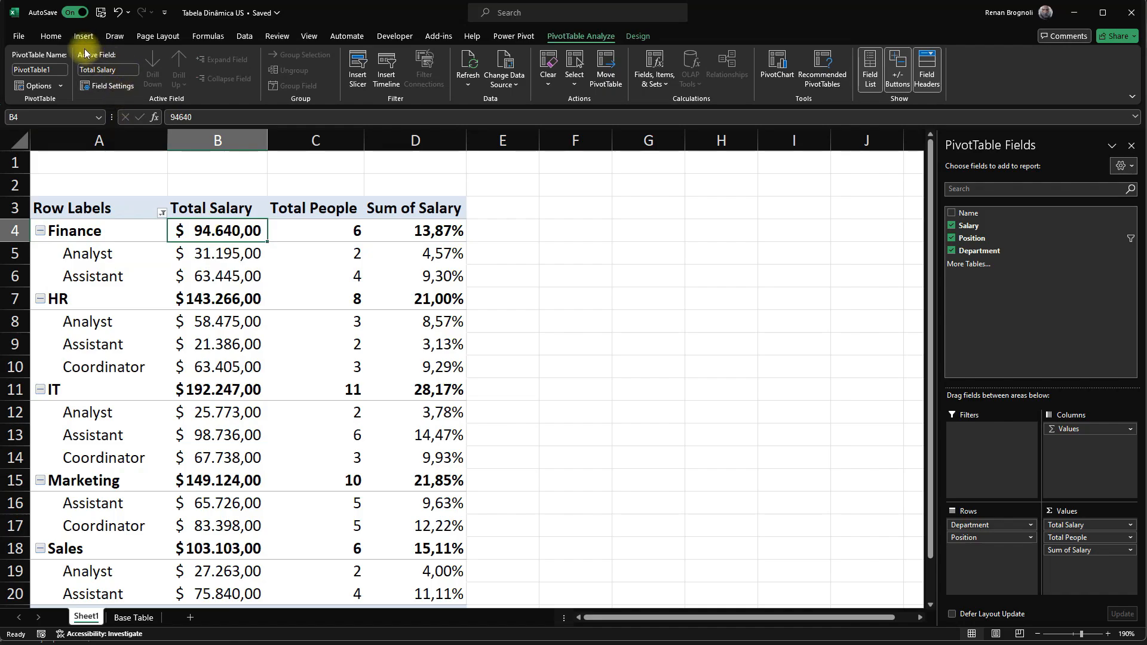
click(305, 228)
click(389, 234)
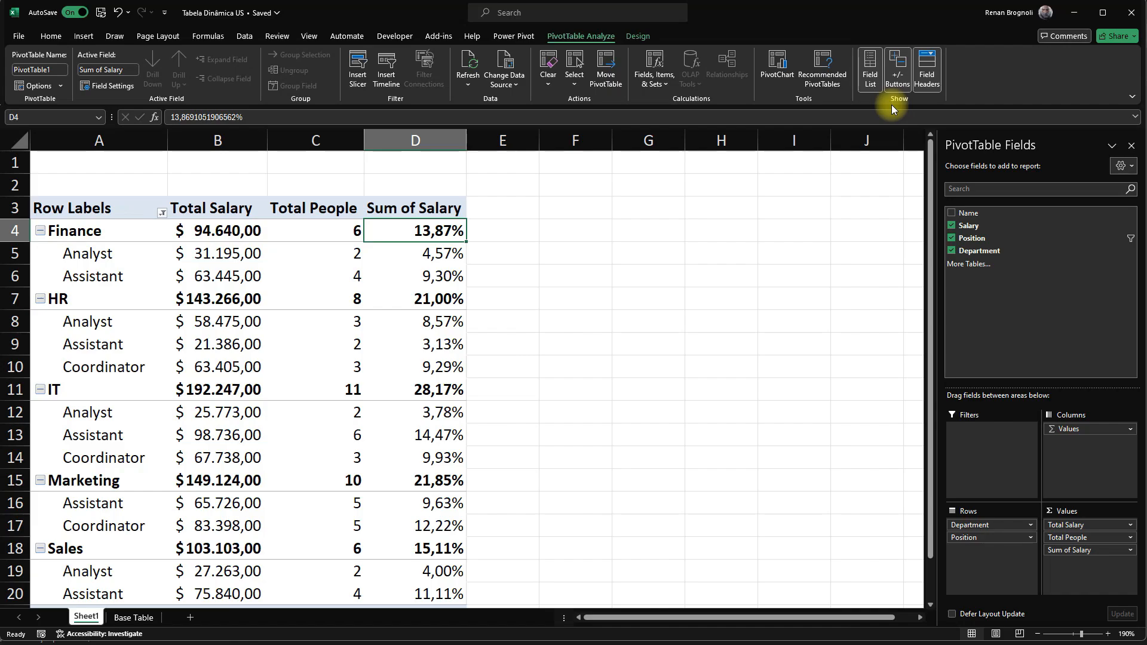
Hide and restore the PivotTable's field list, +/- buttons and field headers, one after another.
click(870, 66)
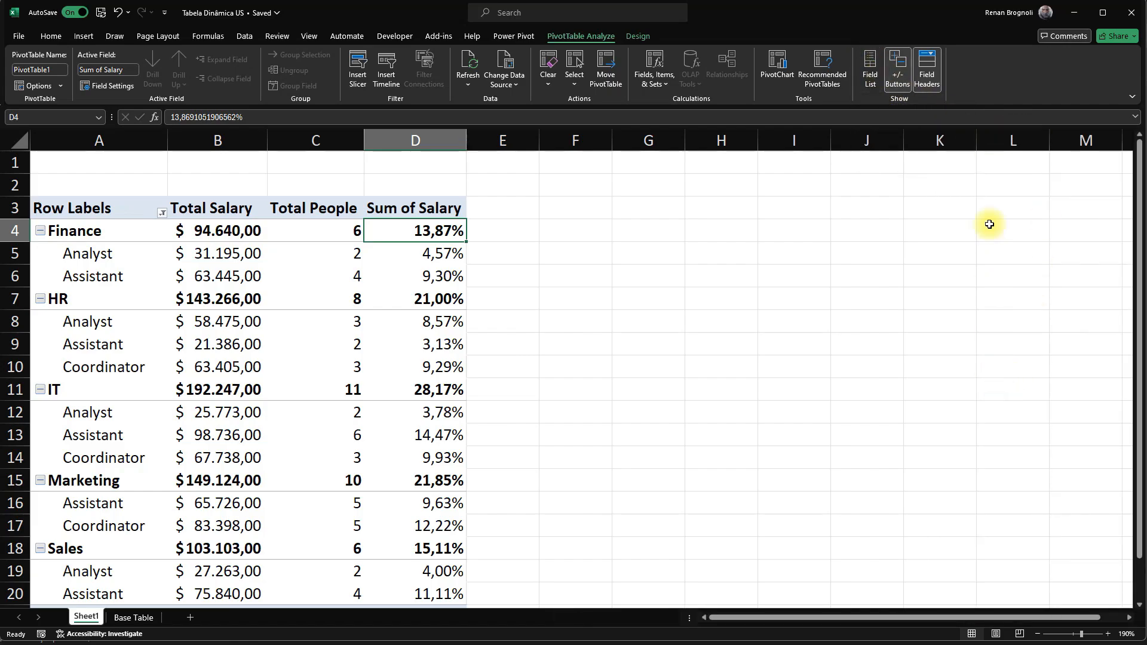
click(872, 75)
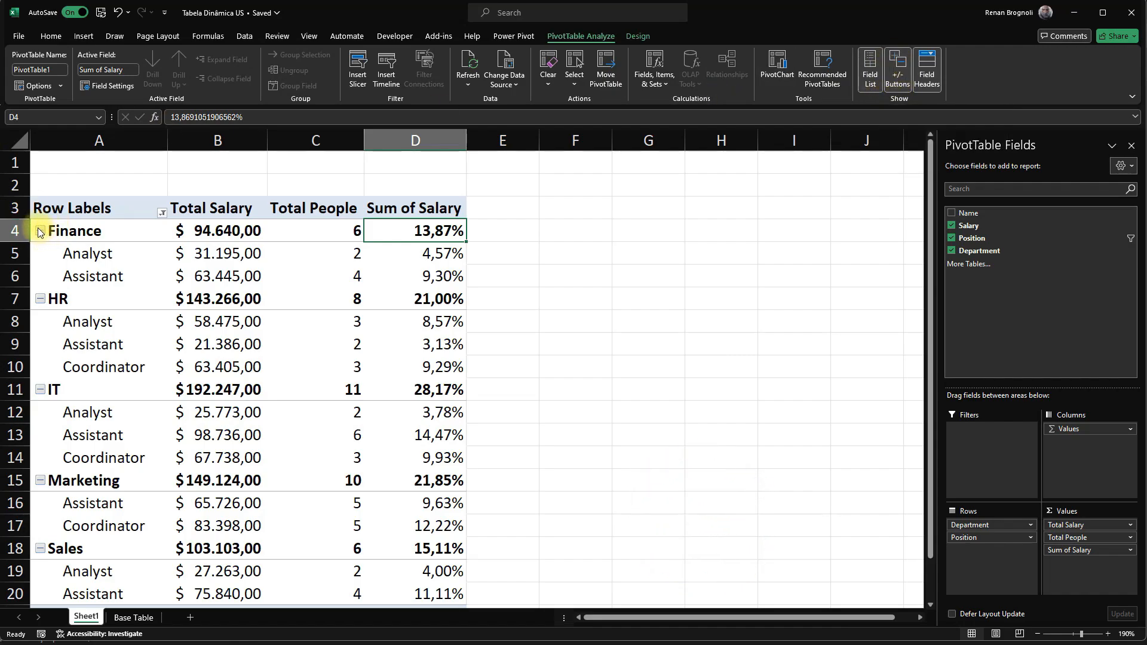
click(897, 68)
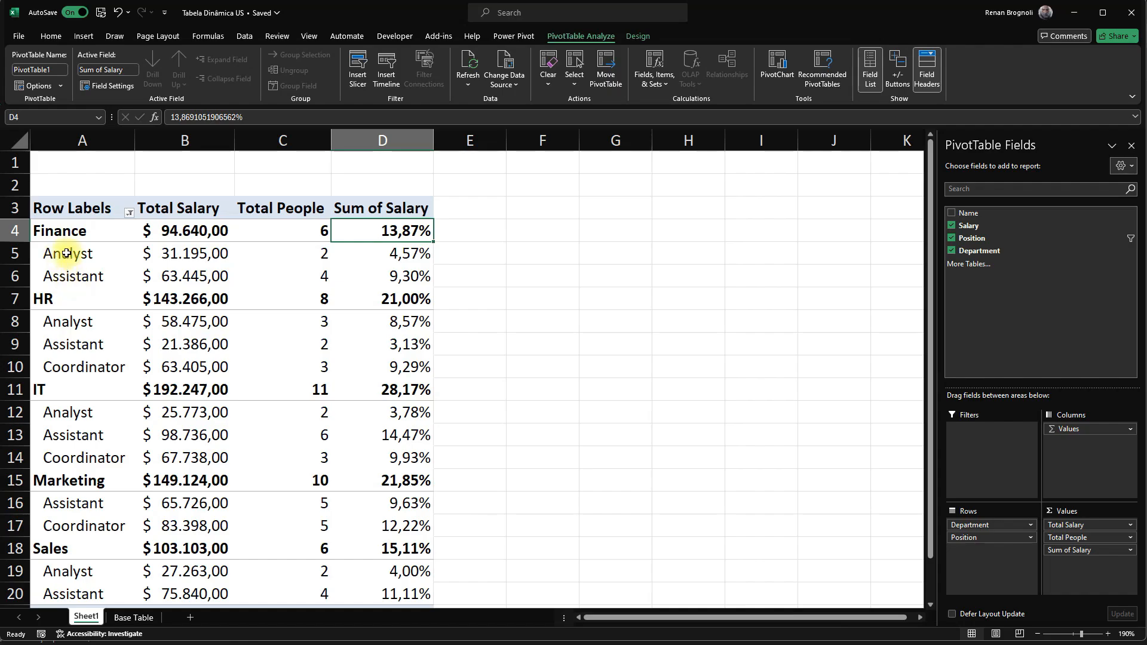
click(894, 80)
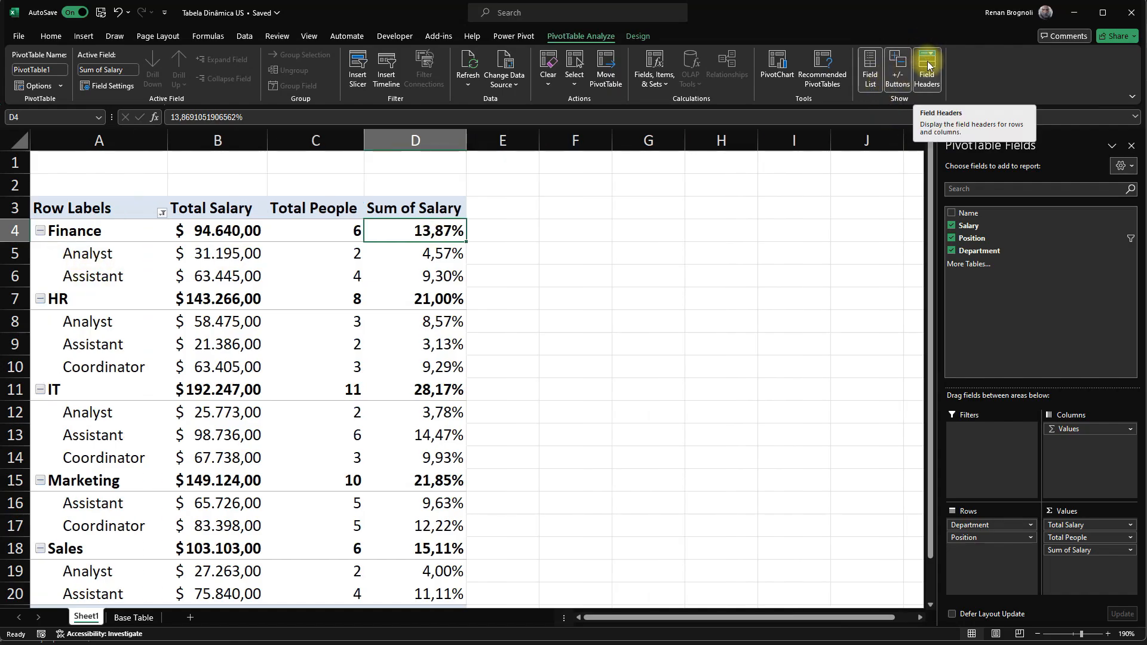
click(928, 69)
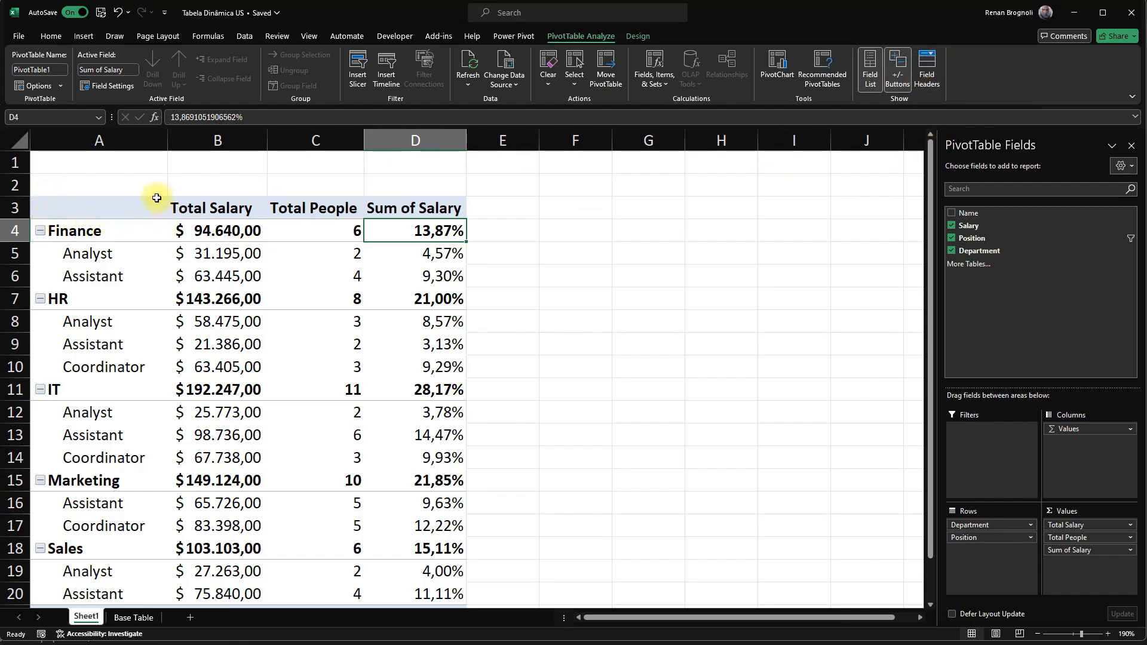
click(921, 71)
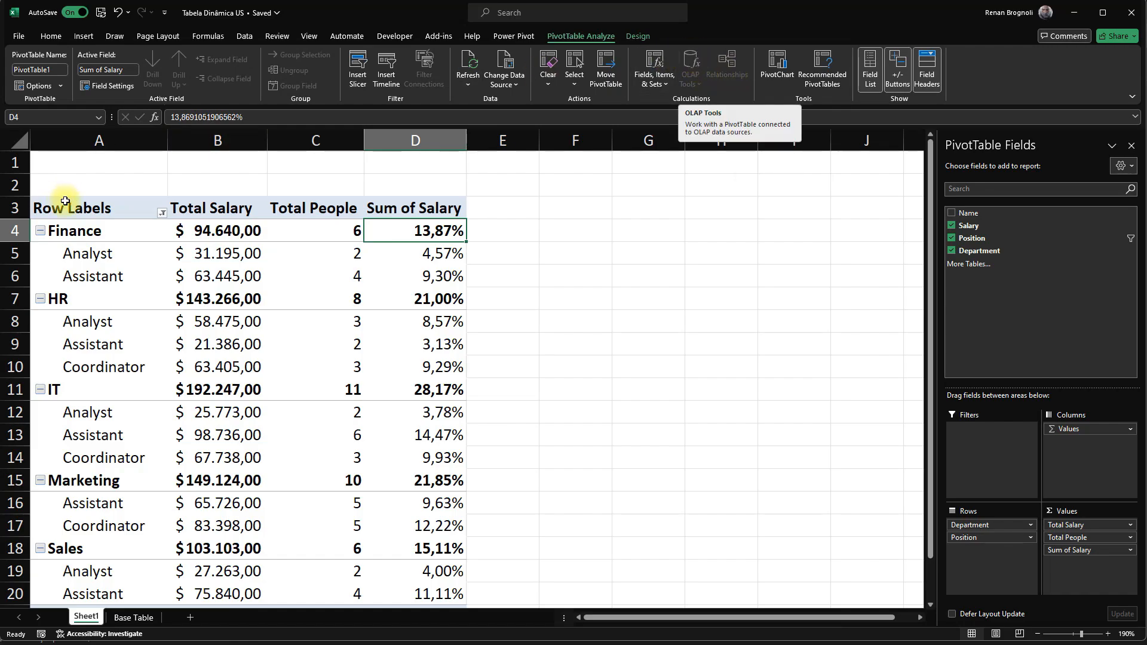
View the sort and filter options of the Department row labels without changing them.
click(162, 212)
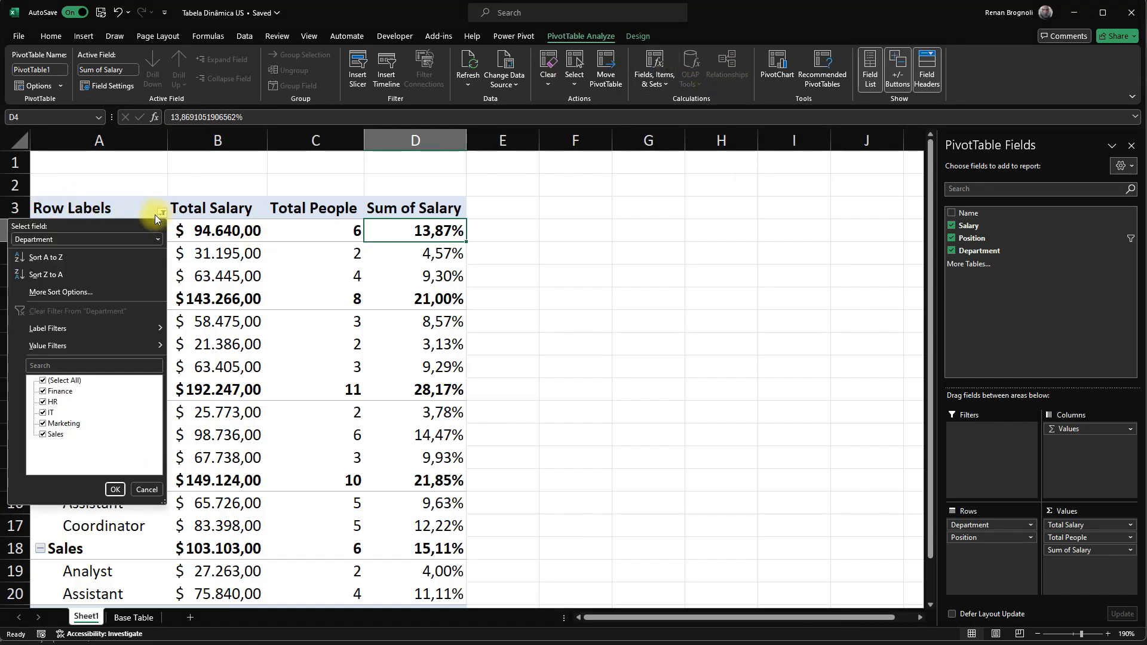
click(147, 488)
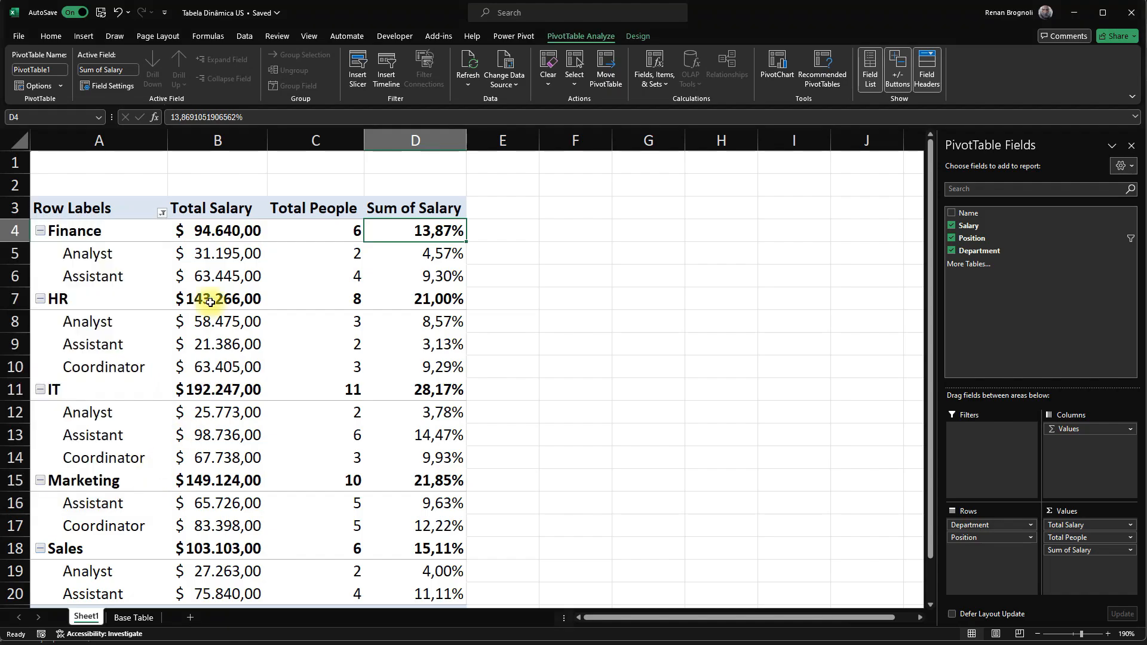
click(159, 212)
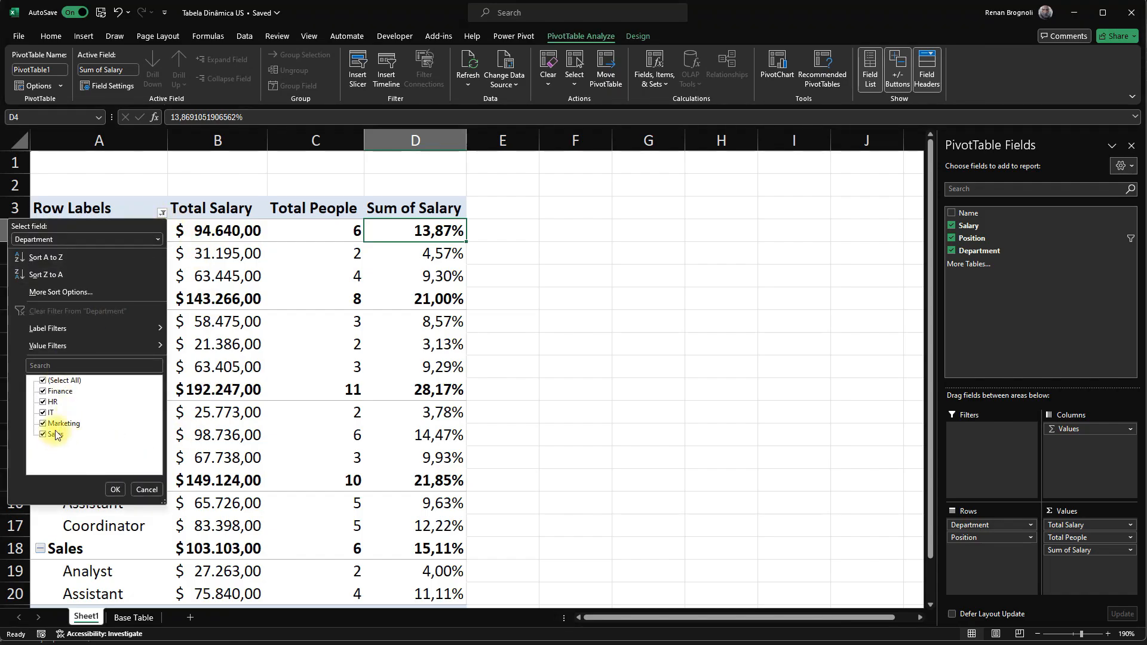
click(145, 490)
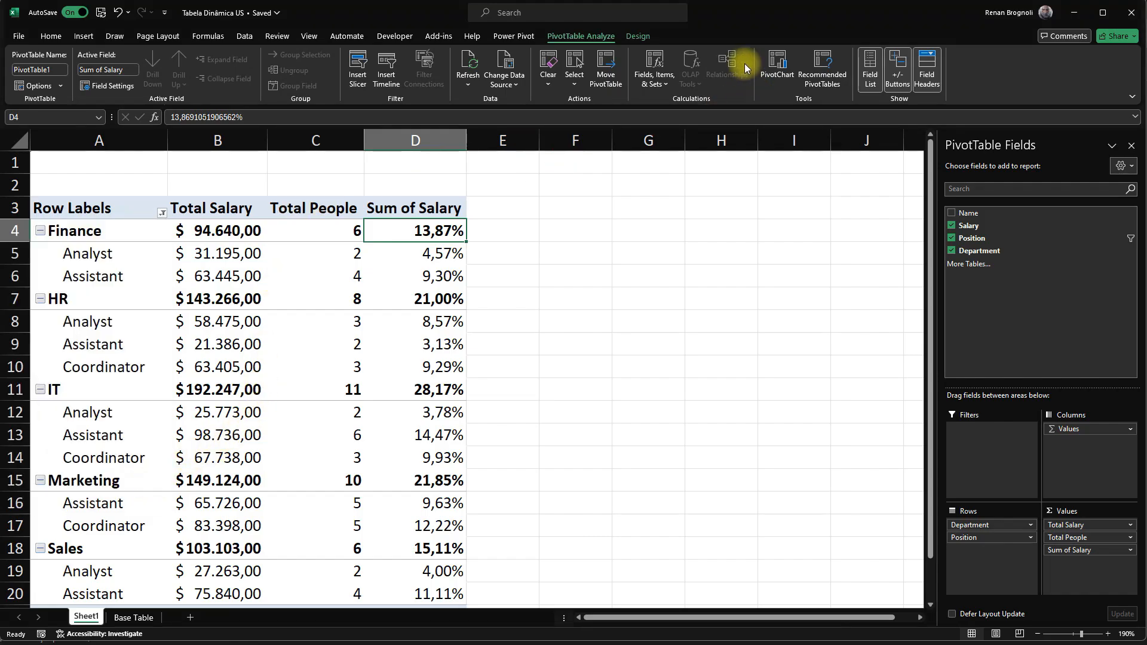
Apply the Dark Blue, Pivot Style Dark 2 design to the PivotTable and review the restyled table down to the Grand Total row.
click(637, 36)
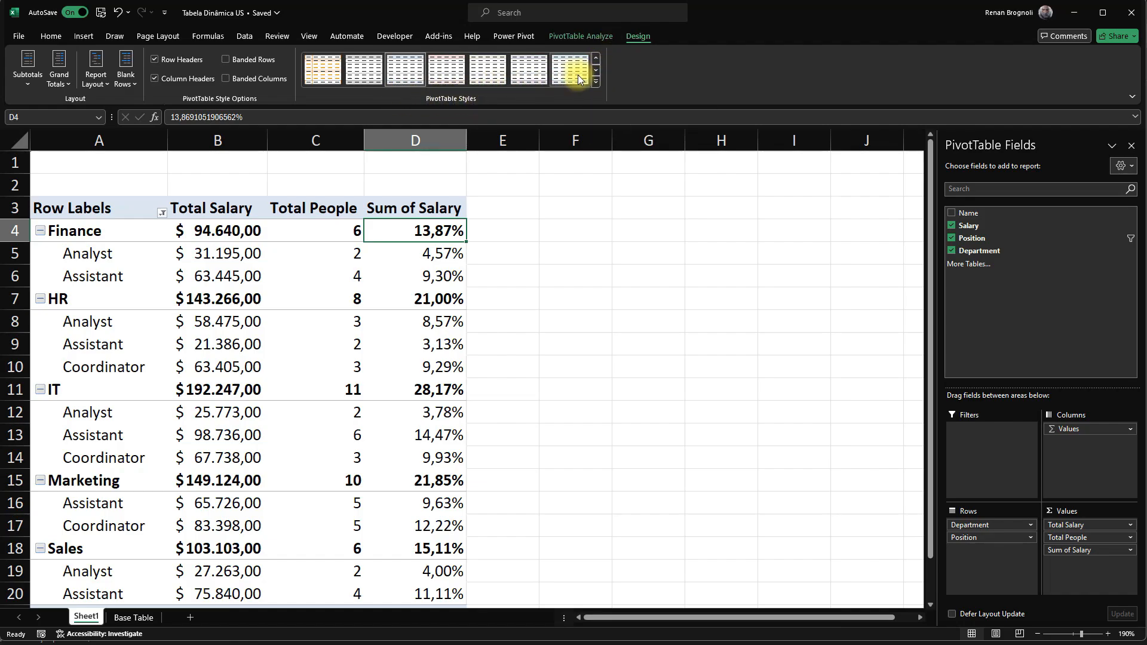
click(595, 80)
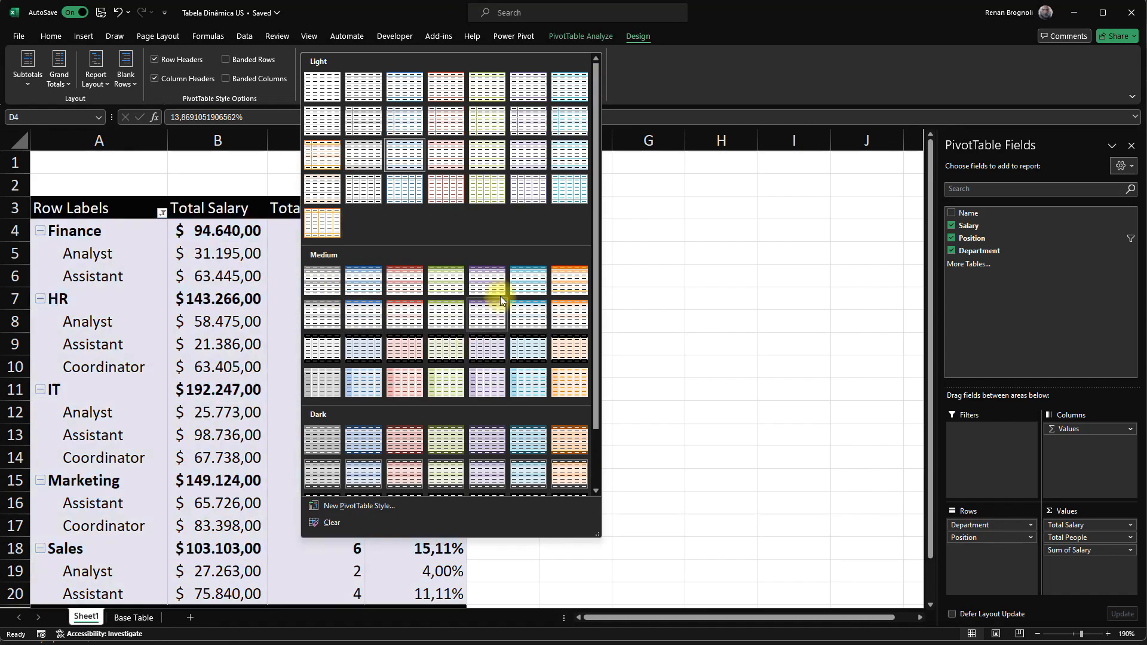
scroll(415, 307, down, 2)
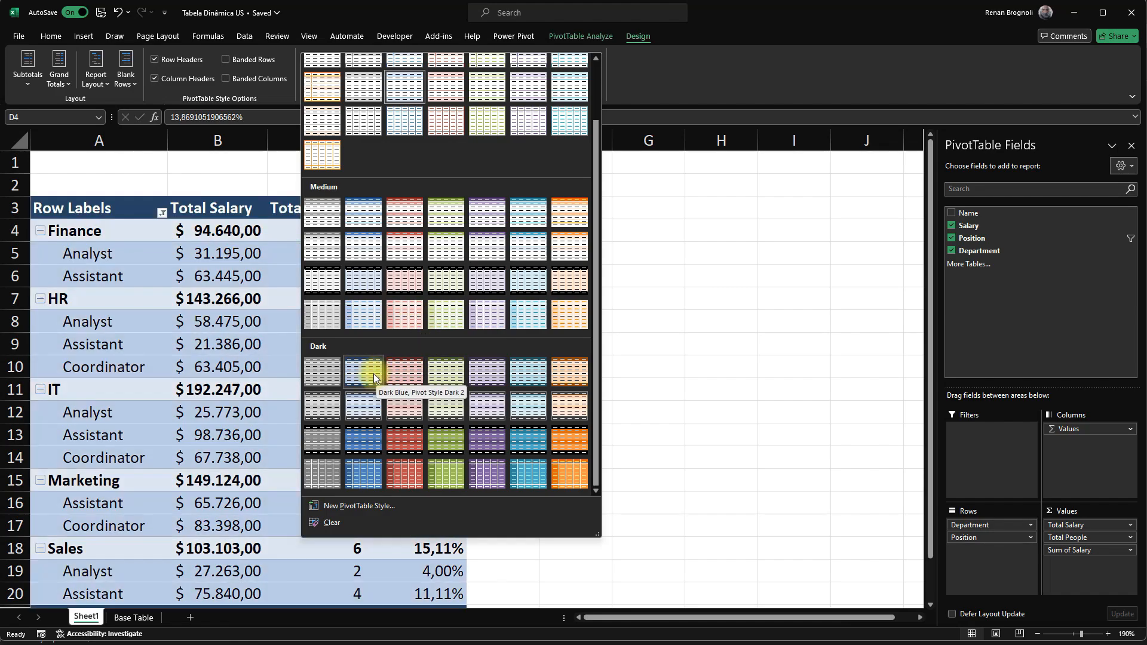
key(Escape)
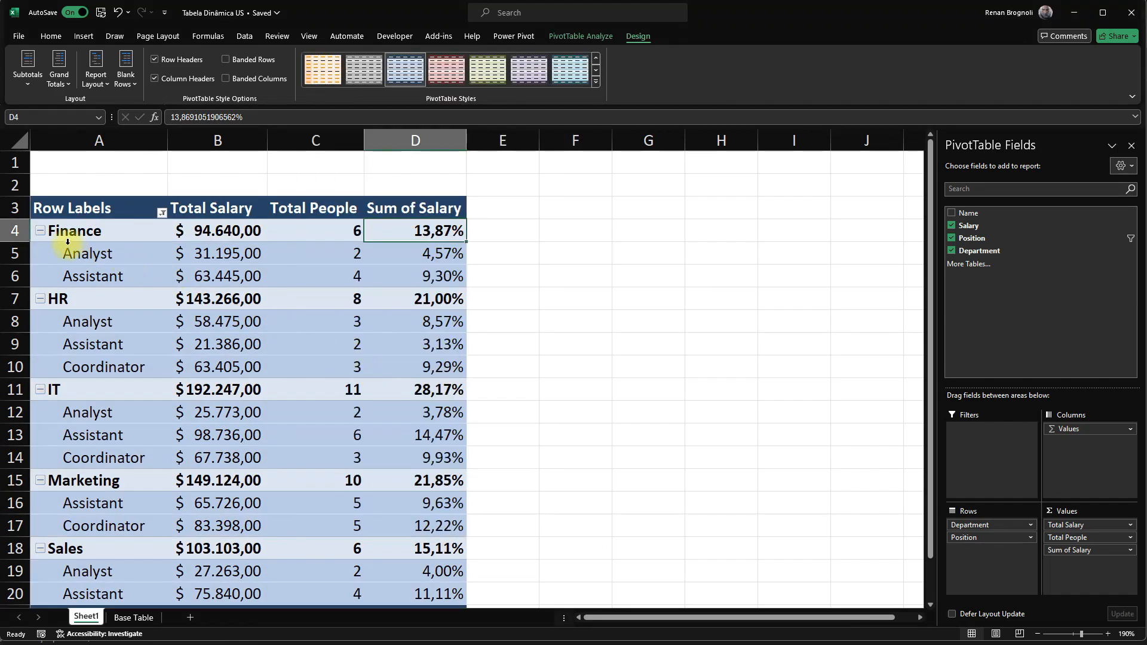
scroll(108, 305, down, 3)
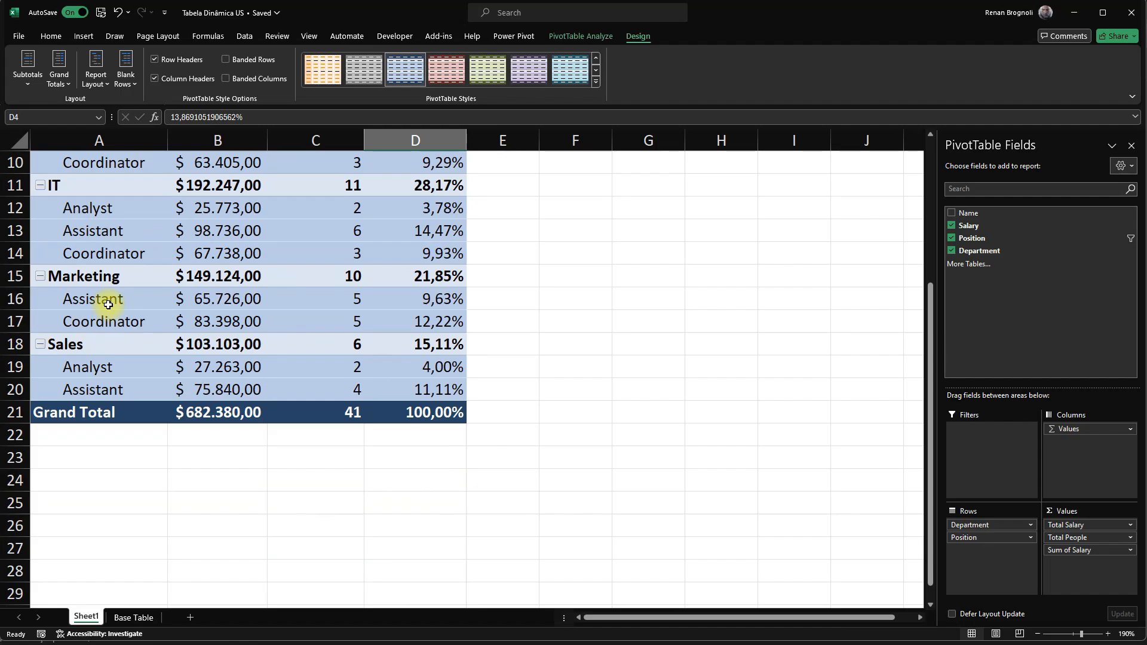
Turn the PivotTable's row headers and column headers off and back on, one after the other.
scroll(131, 305, up, 3)
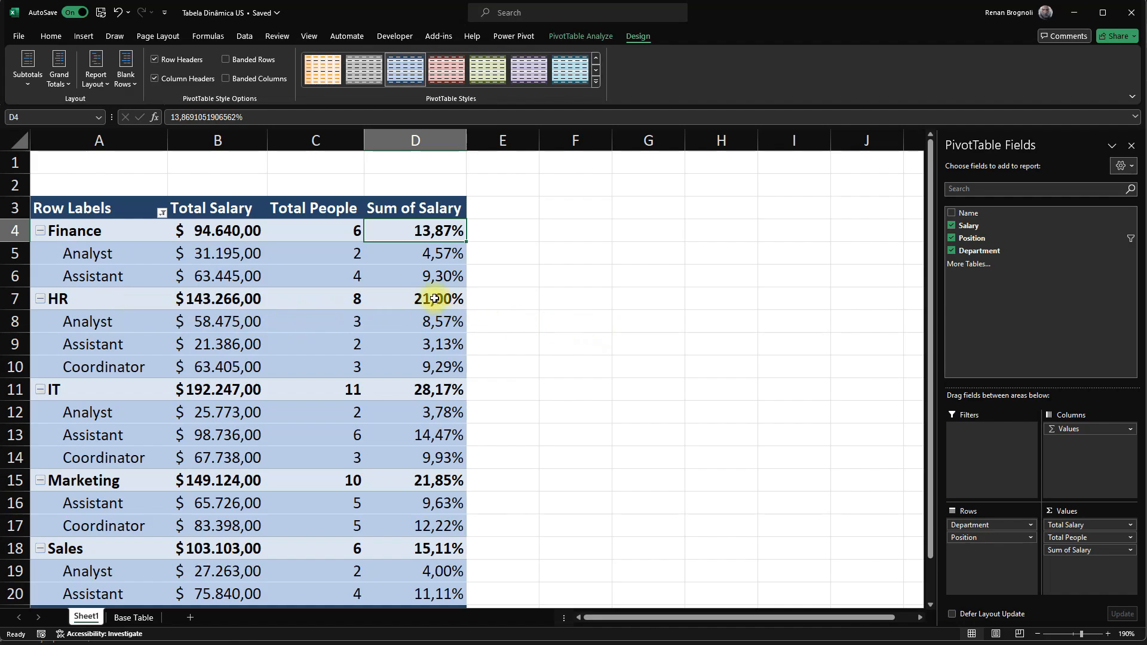
click(175, 60)
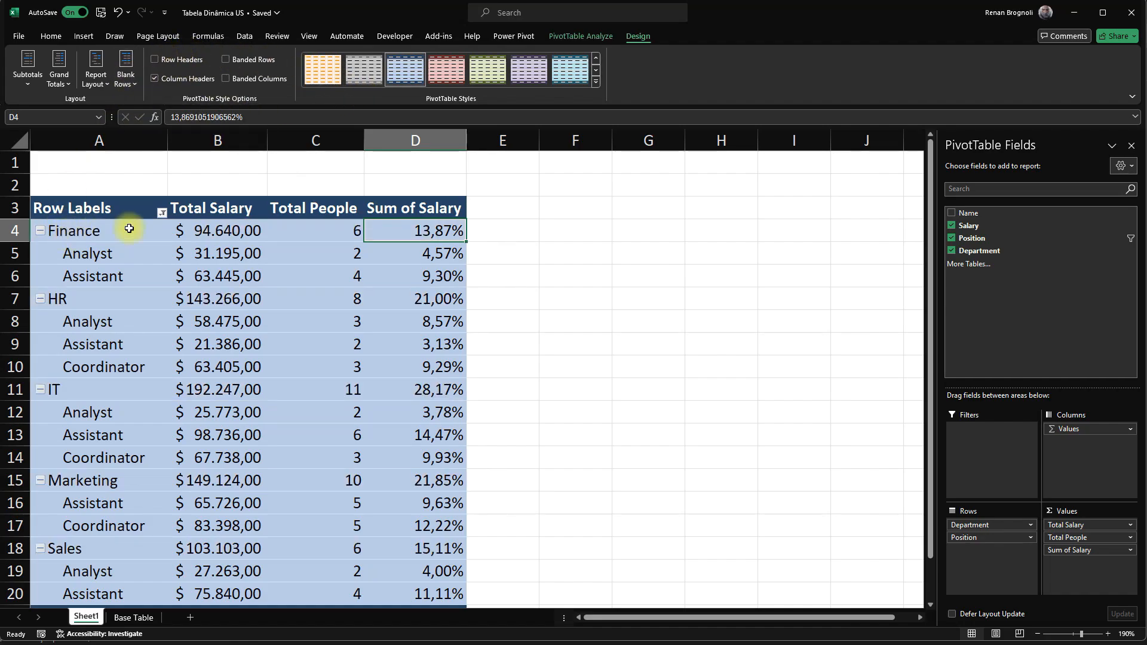
click(174, 61)
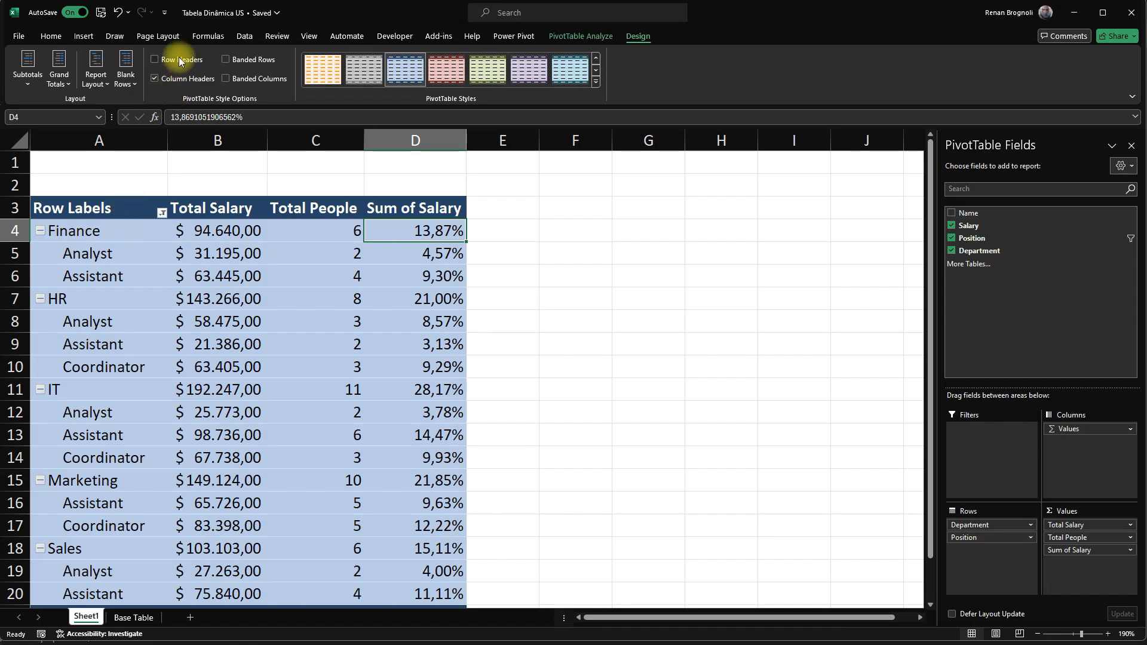
click(176, 79)
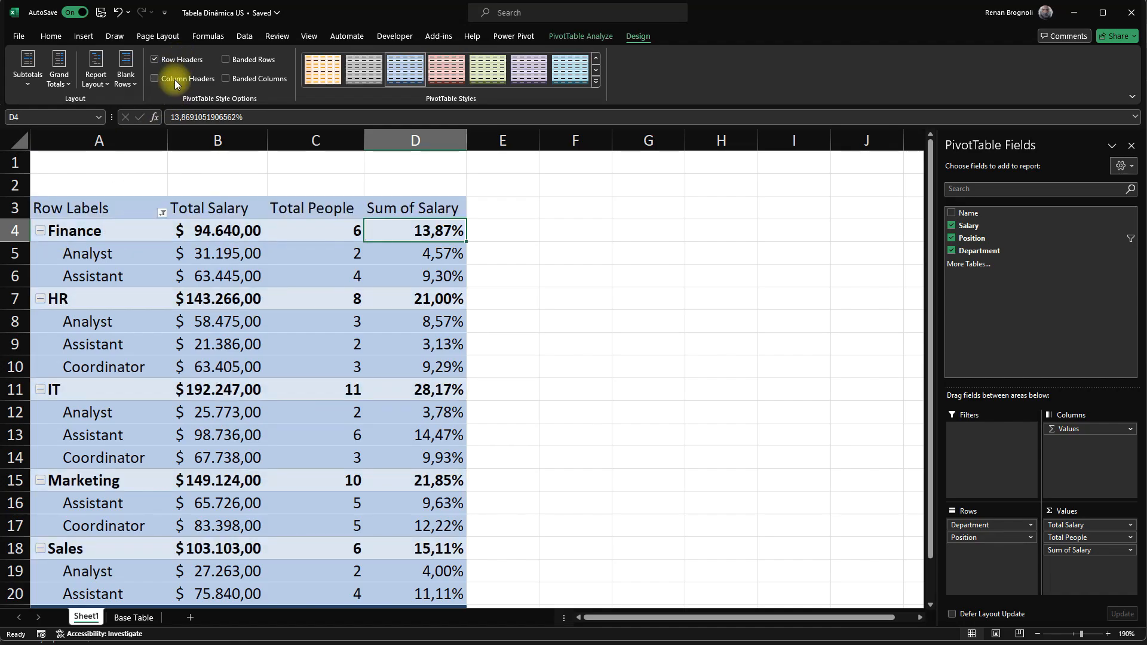
click(175, 82)
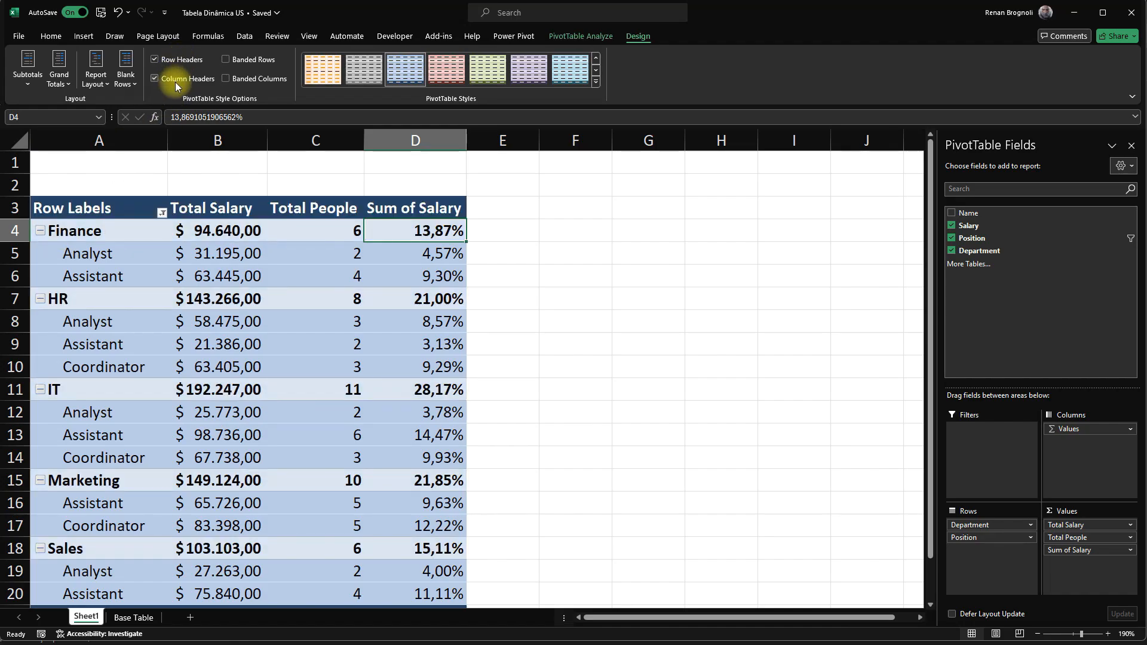
Turn on banded rows and banded columns for the PivotTable.
click(232, 62)
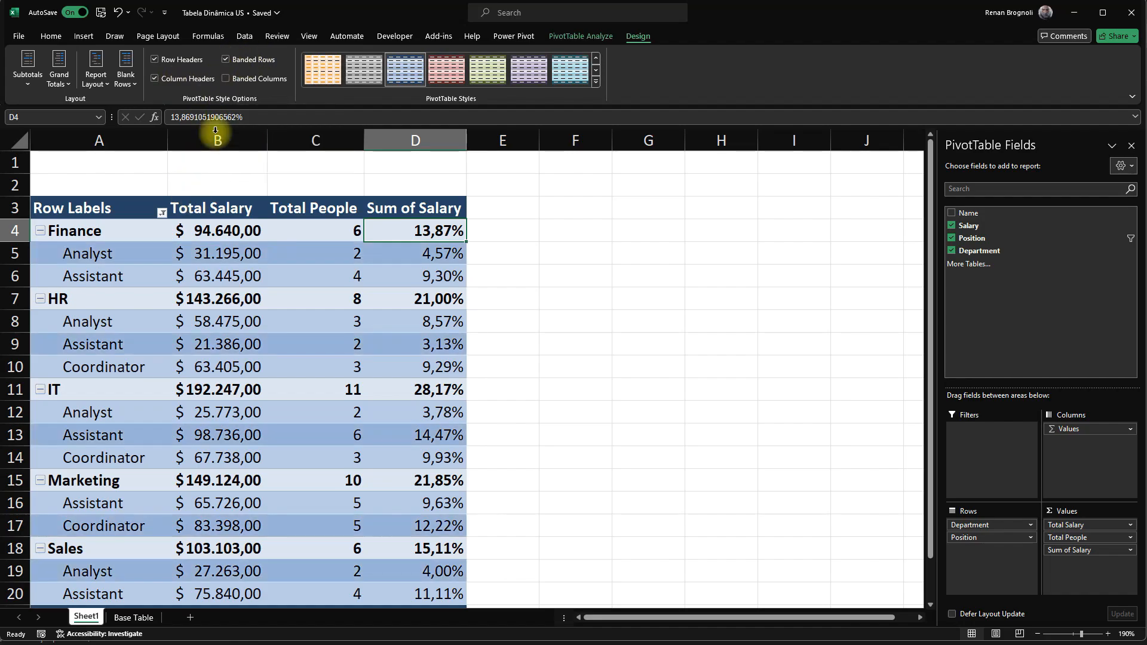
click(231, 60)
click(233, 67)
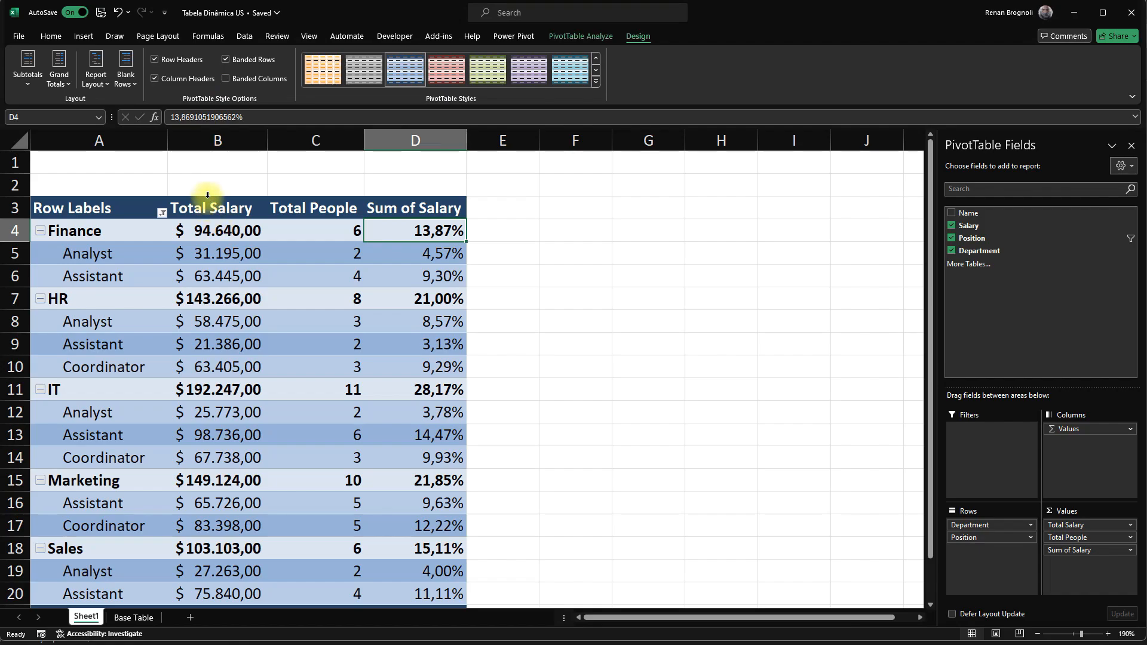
mouse_move(225, 252)
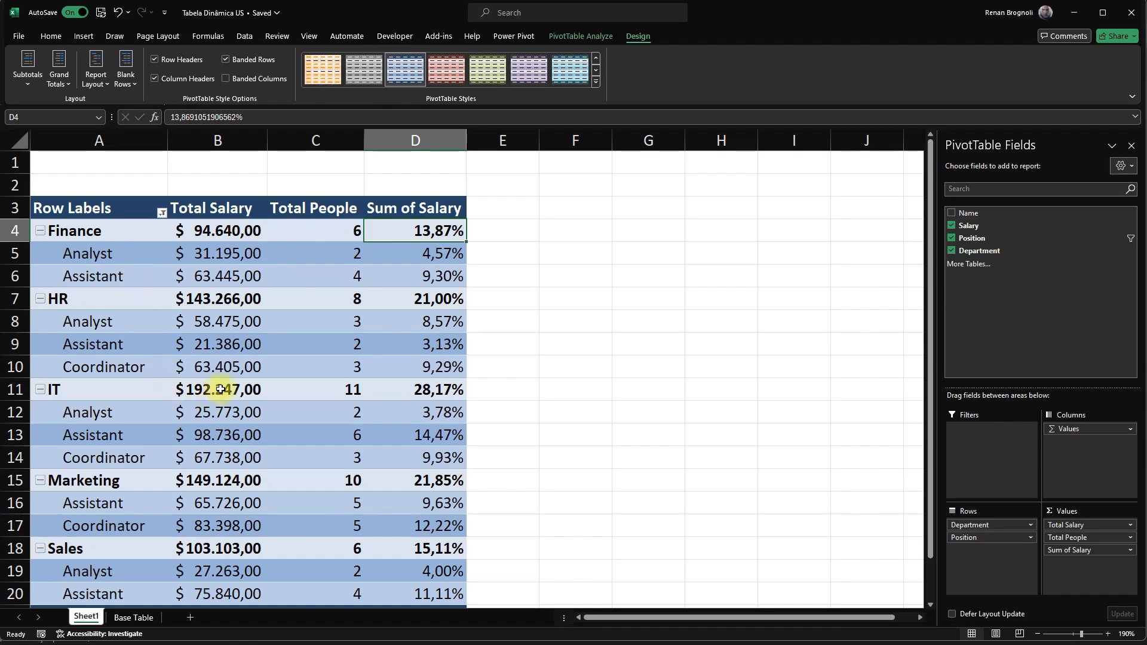
click(226, 78)
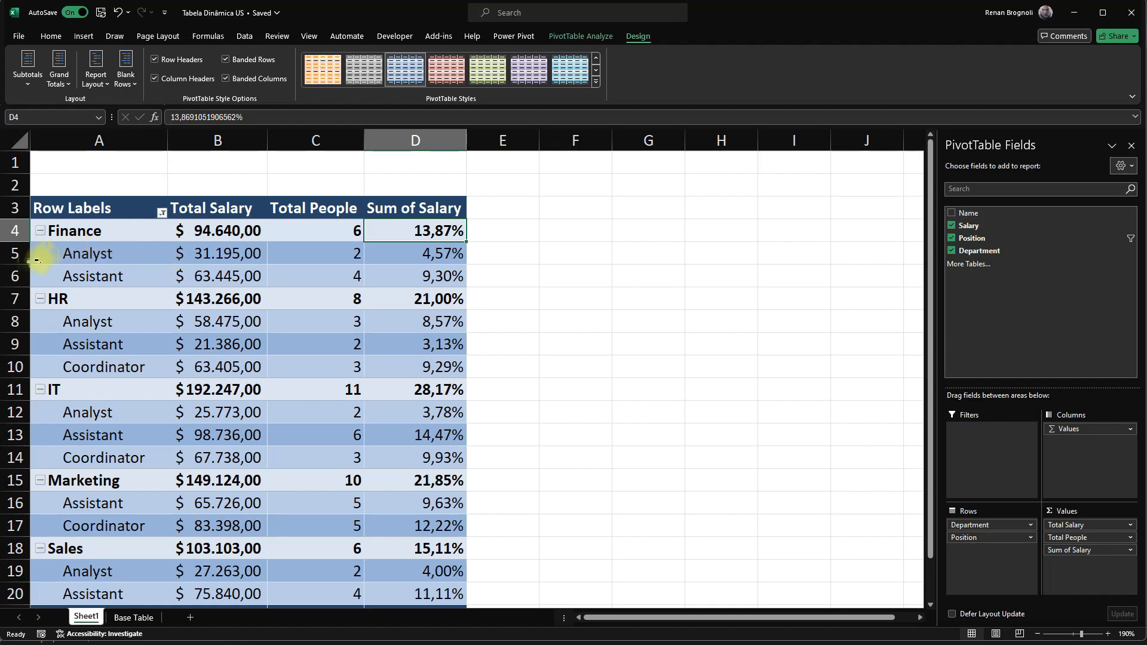
Examine the alternating shading by selecting Finance and HR position rows and the Total Salary, Total People and Sum of Salary columns.
click(15, 255)
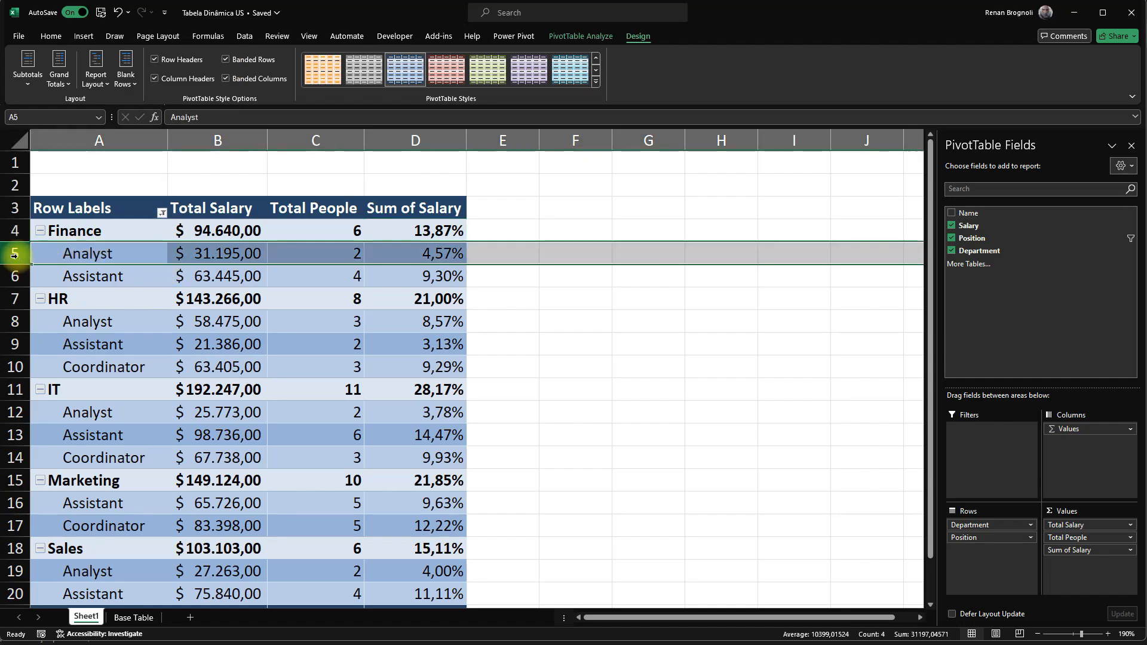
click(15, 277)
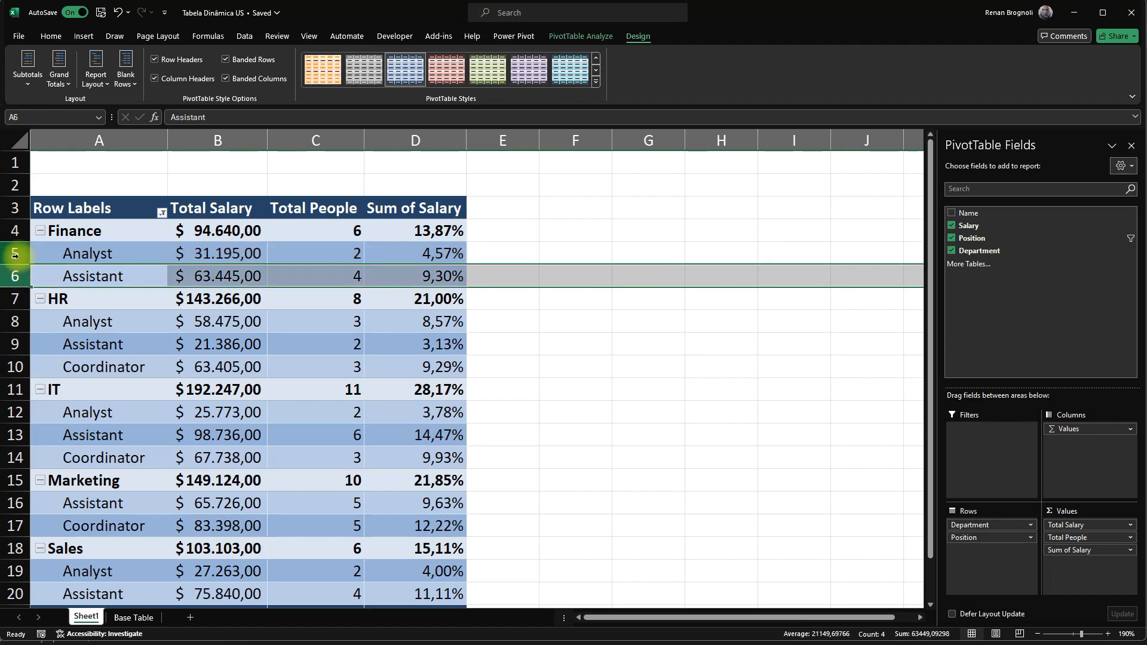
click(15, 253)
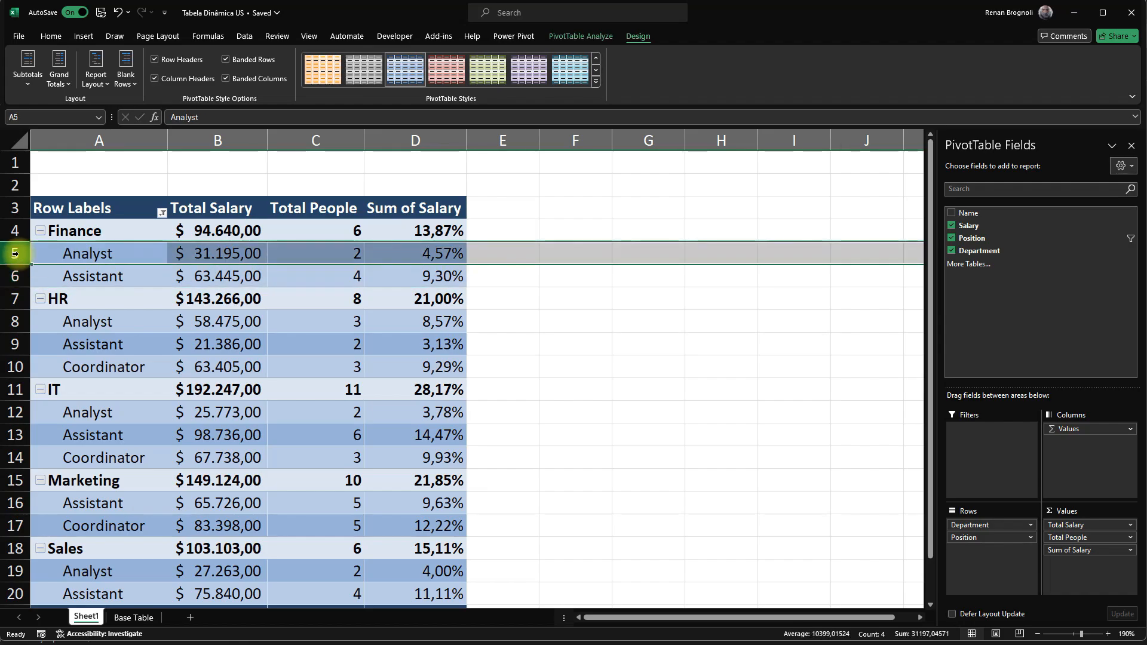
click(15, 277)
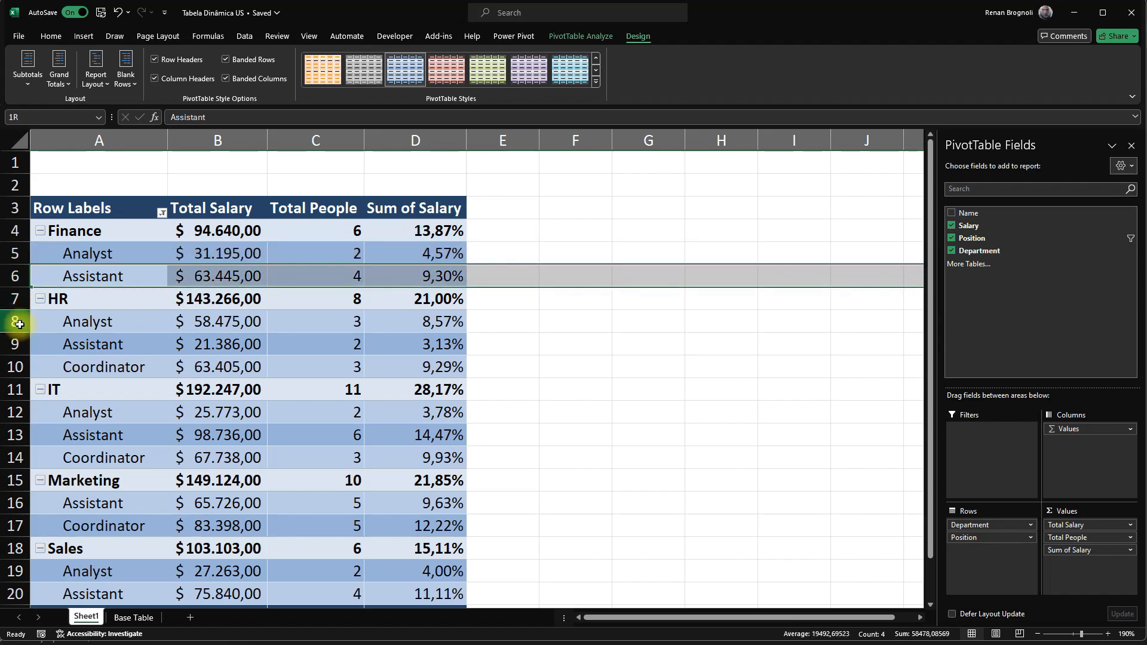
click(15, 344)
click(218, 141)
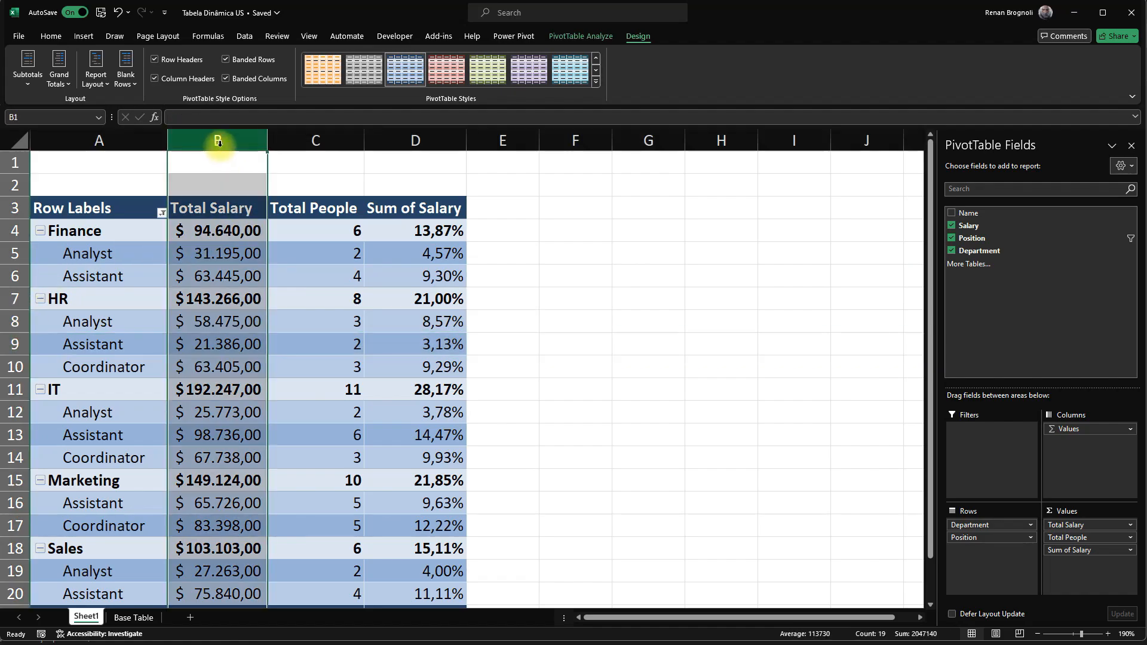
click(305, 141)
click(400, 143)
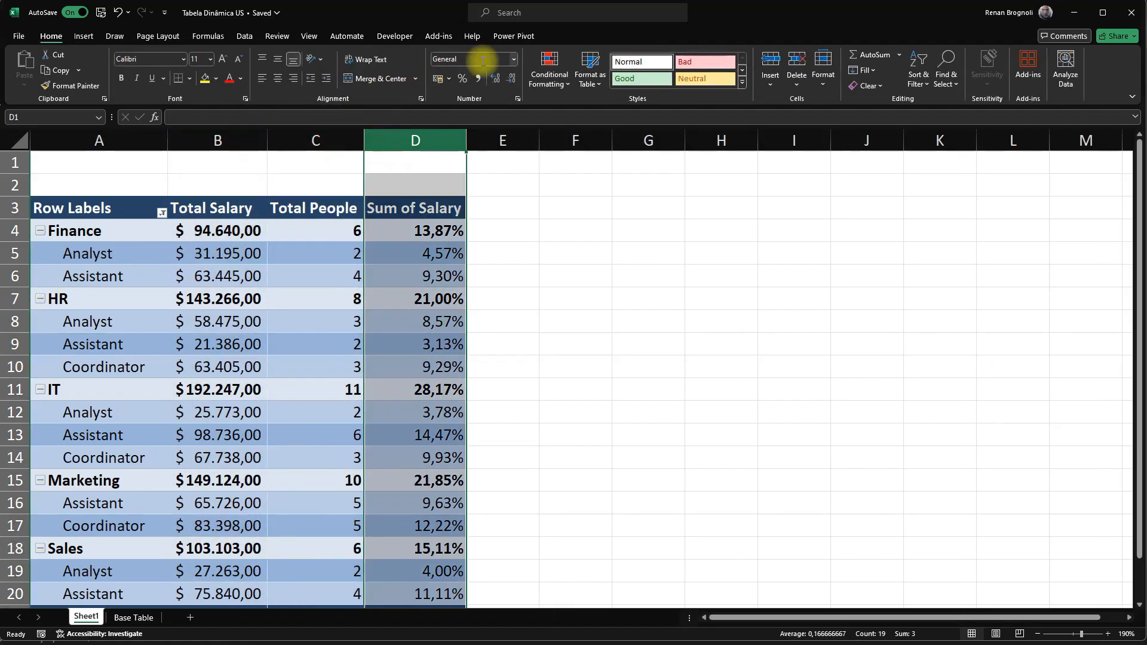
Set the PivotTable to show no department subtotals.
click(218, 253)
click(23, 84)
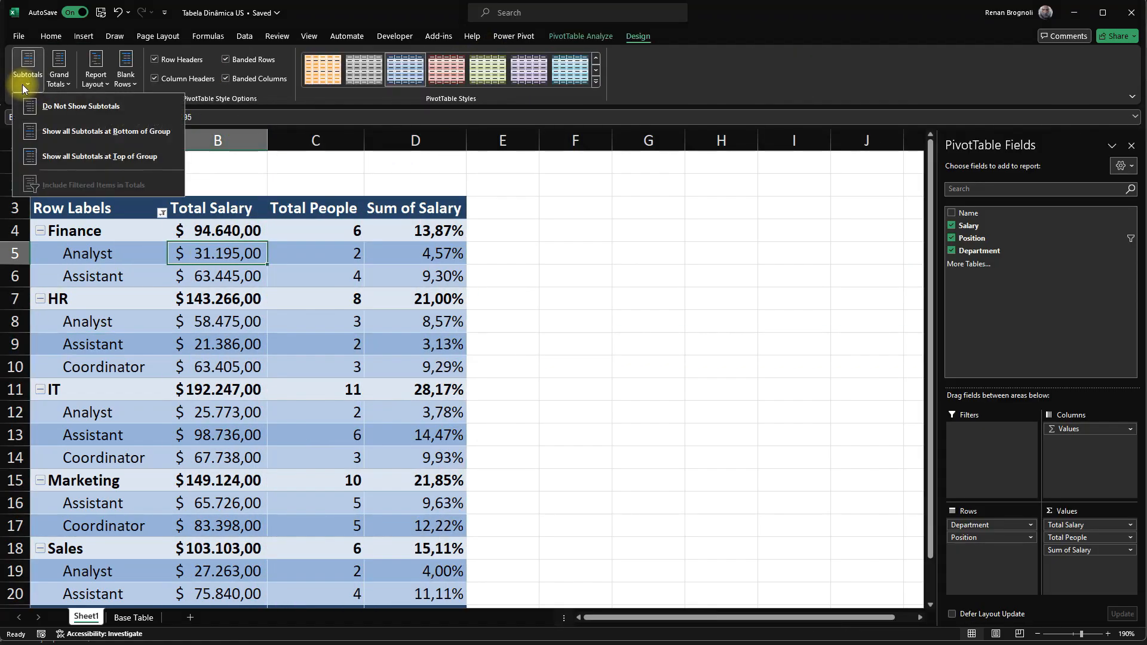
click(67, 112)
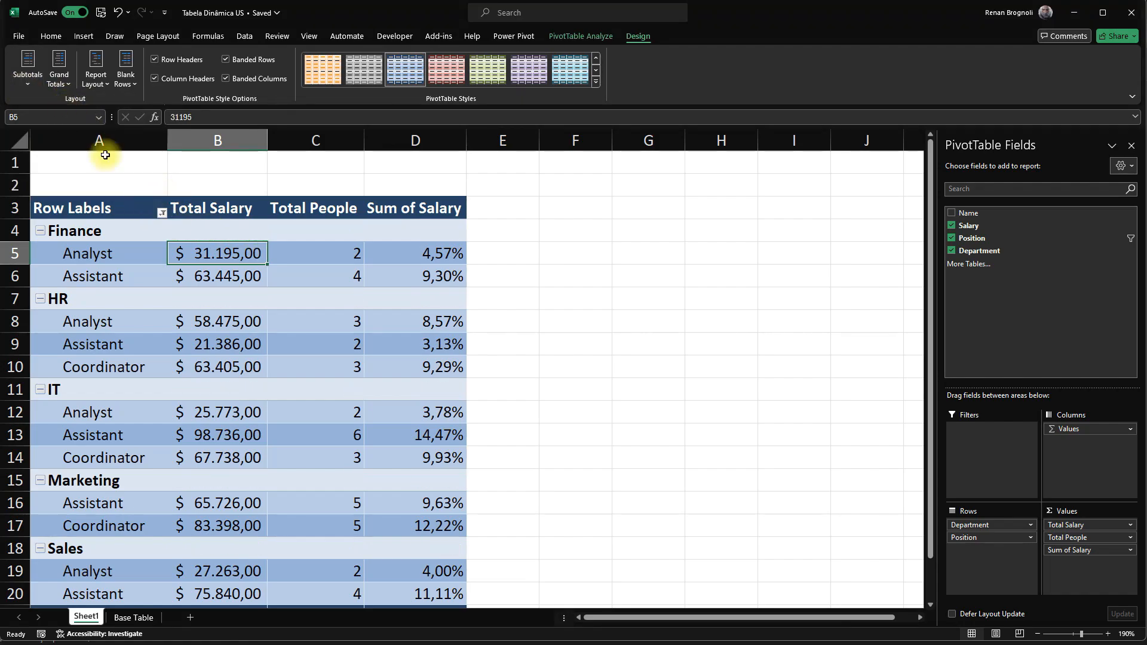
Show all subtotals at the bottom of each group, and return them to the top of each group.
click(27, 72)
click(66, 133)
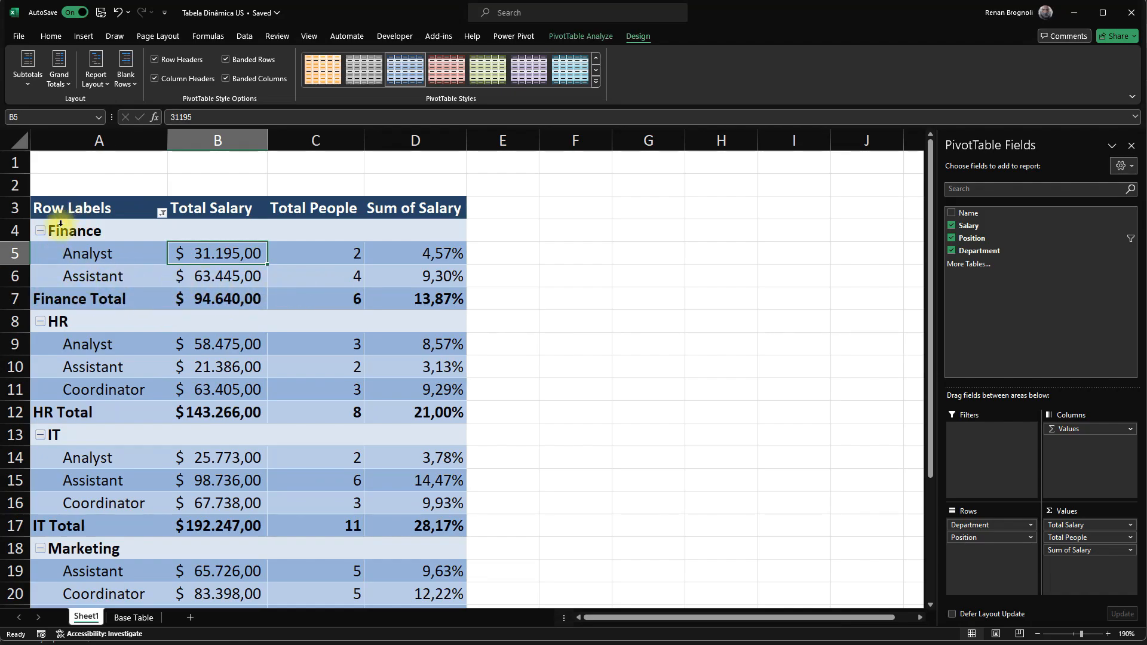
click(27, 87)
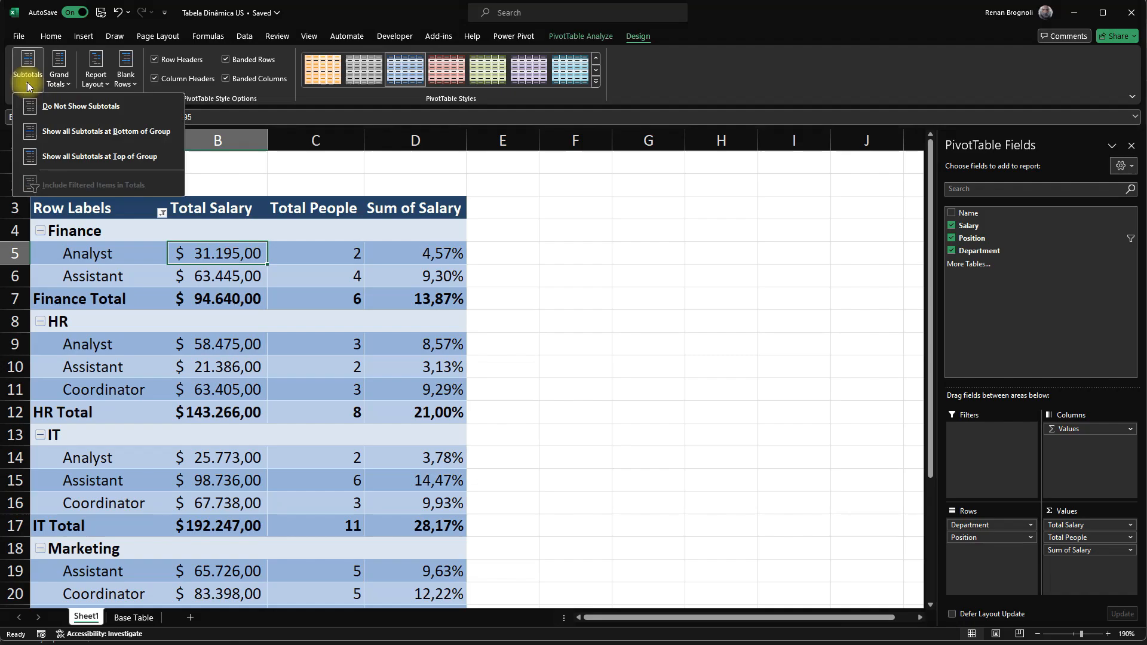
click(58, 160)
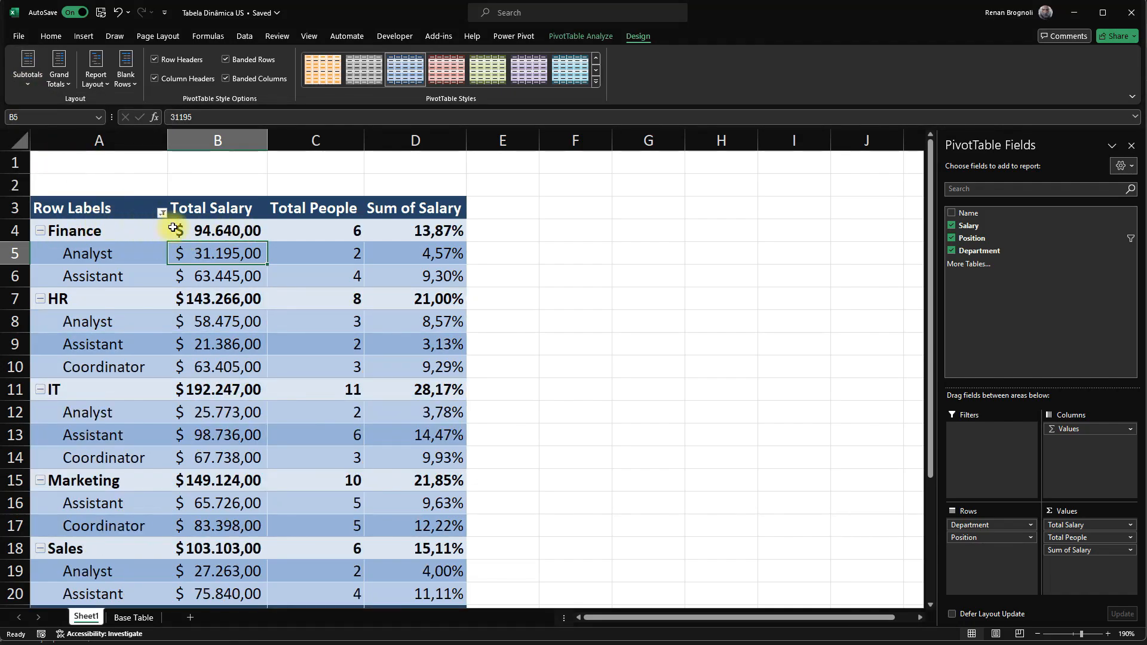
View the grand total options without changing them, and apply the compact form report layout.
click(60, 84)
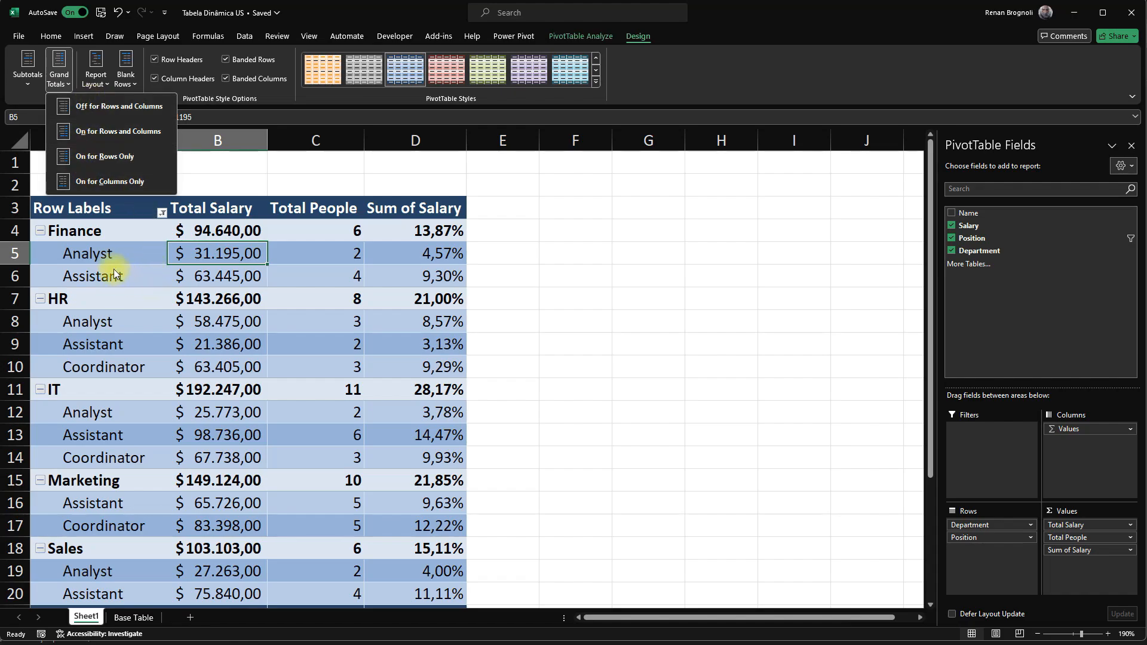
click(90, 84)
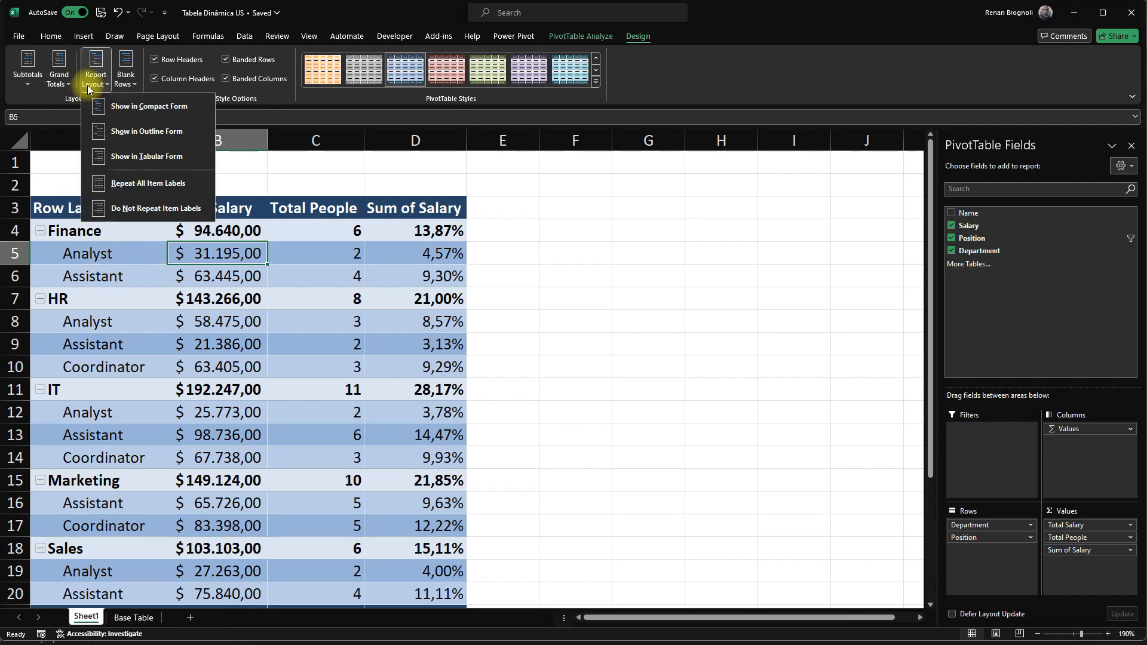
click(112, 106)
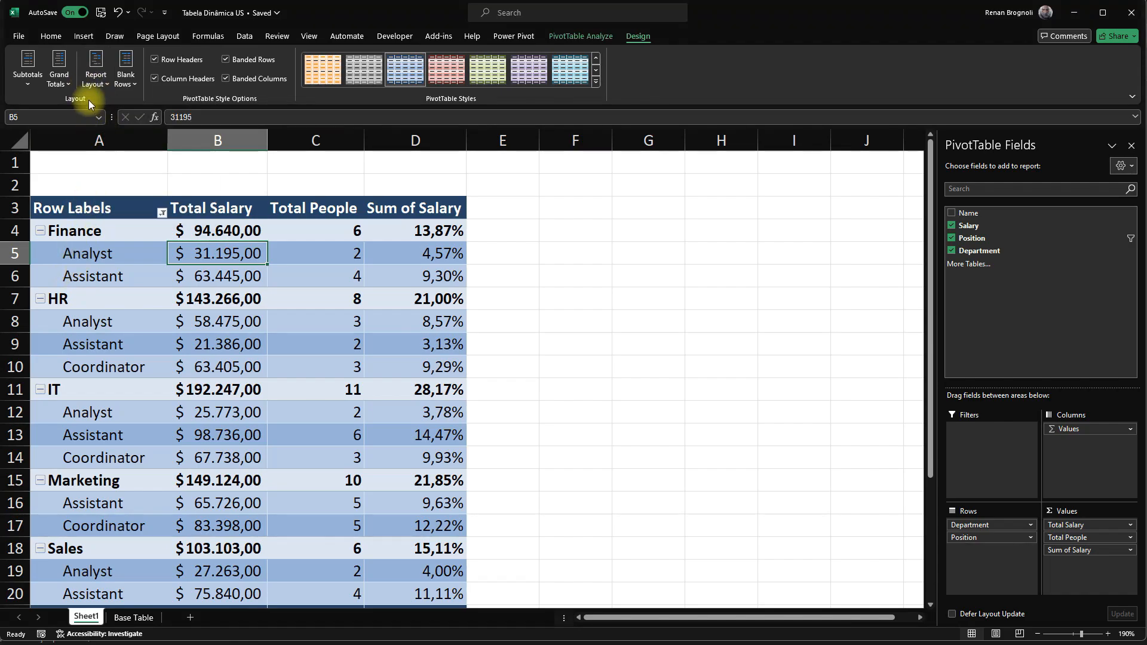
Show the report in outline form and check the separate Department and Position columns.
click(94, 82)
click(124, 132)
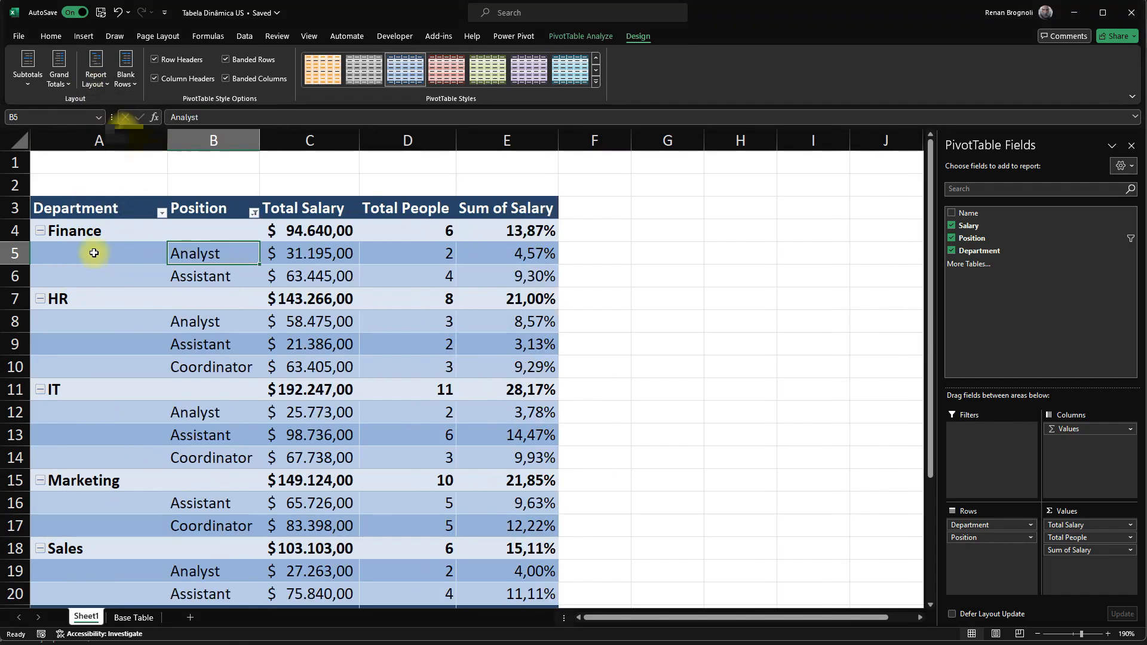
click(65, 209)
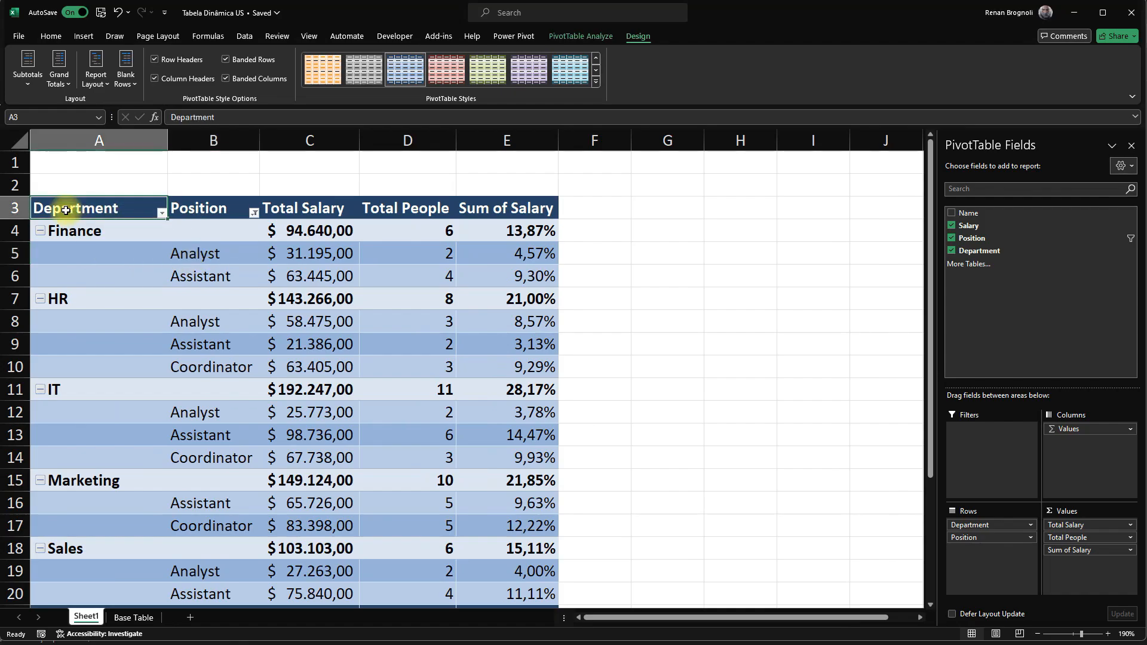
click(179, 208)
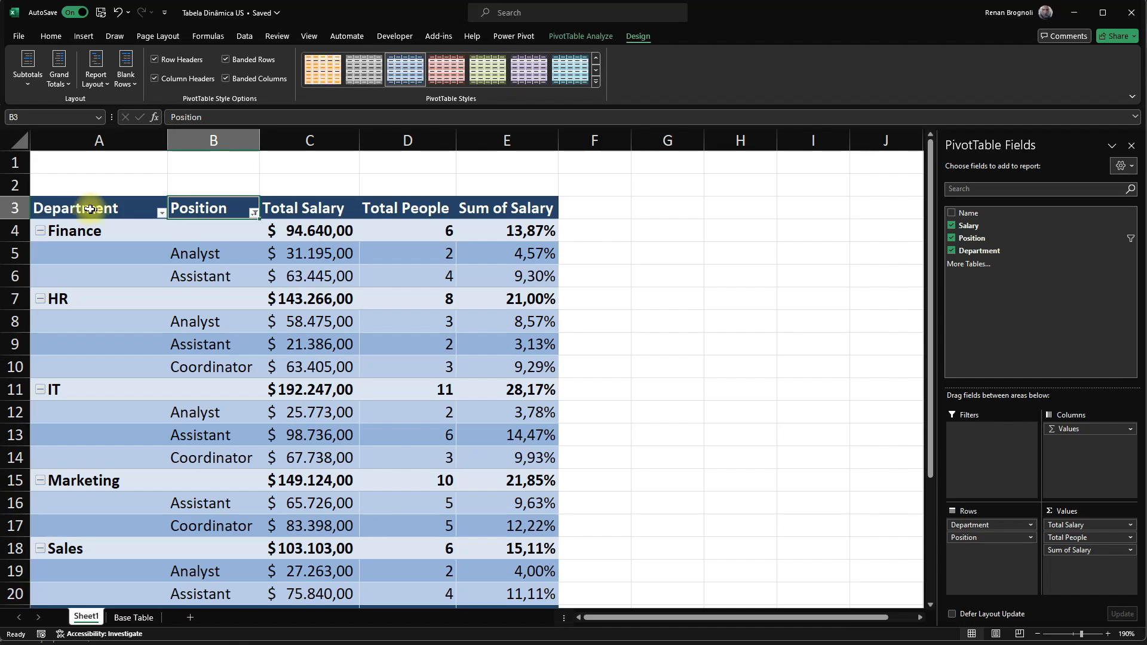
click(62, 253)
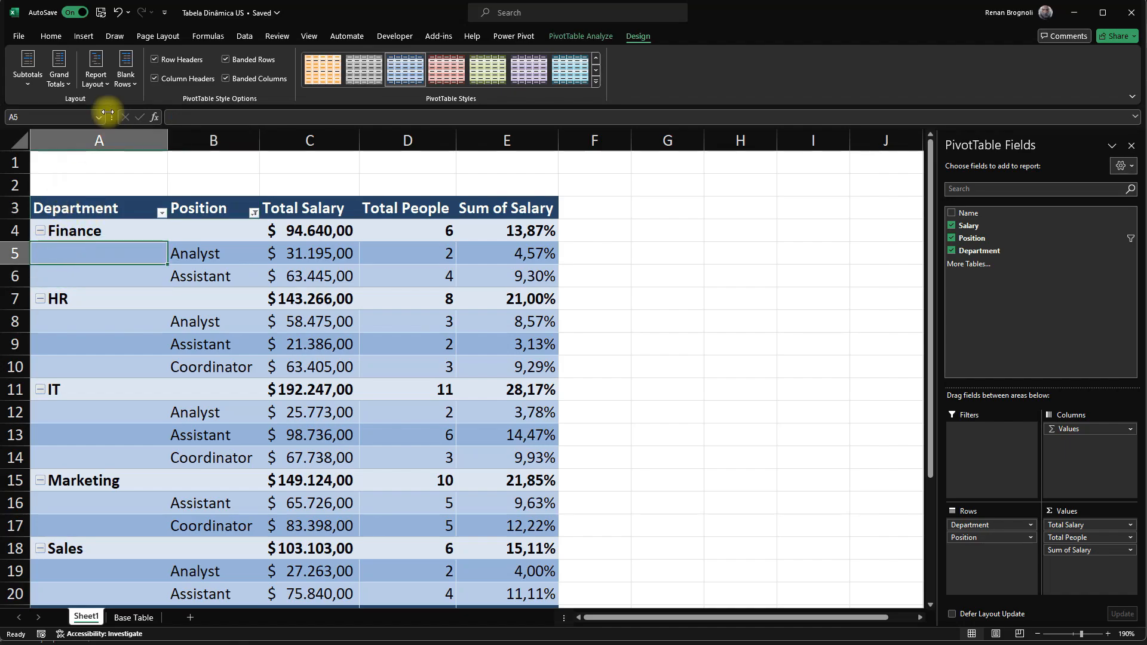
Show the report in tabular form, and return it to compact form.
click(96, 75)
click(110, 153)
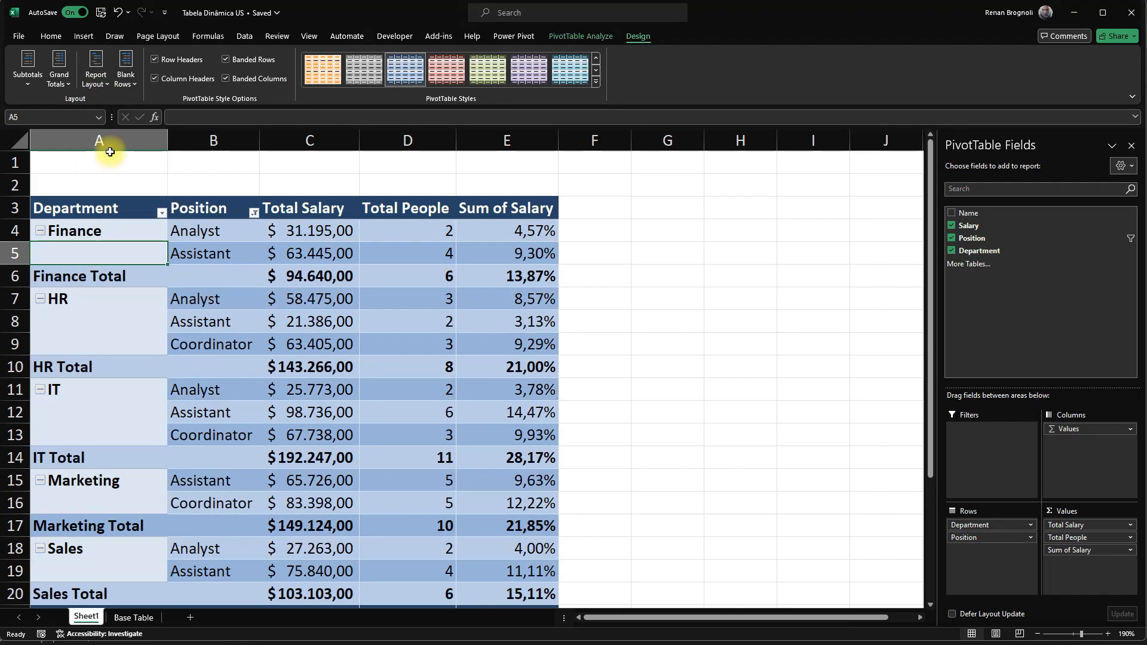
click(94, 77)
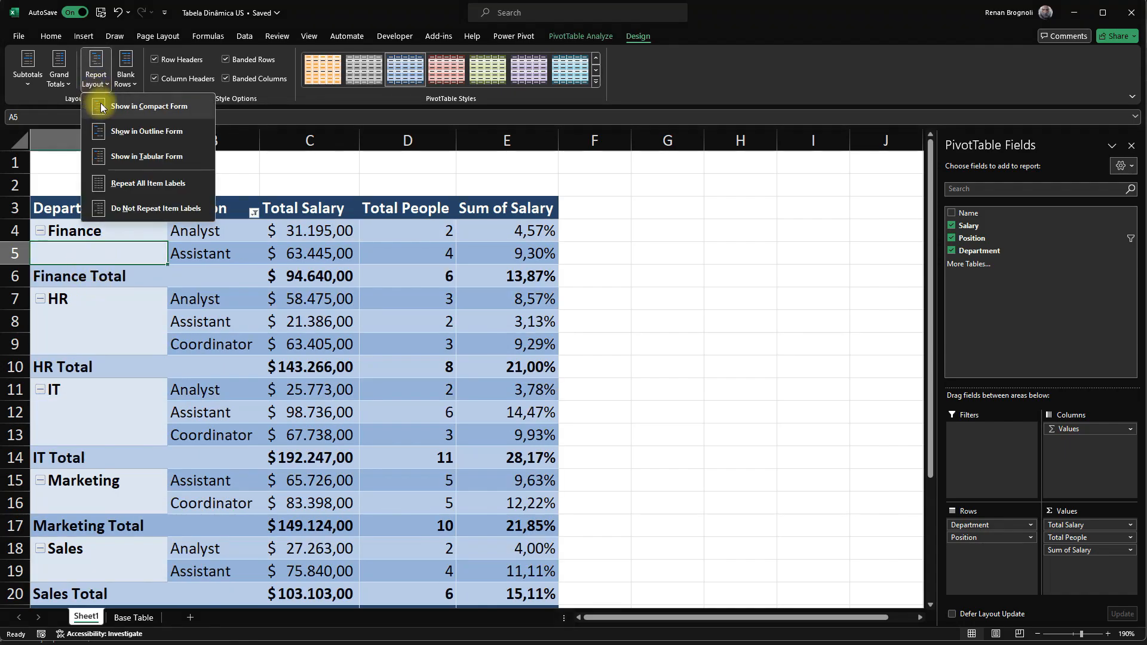
click(101, 108)
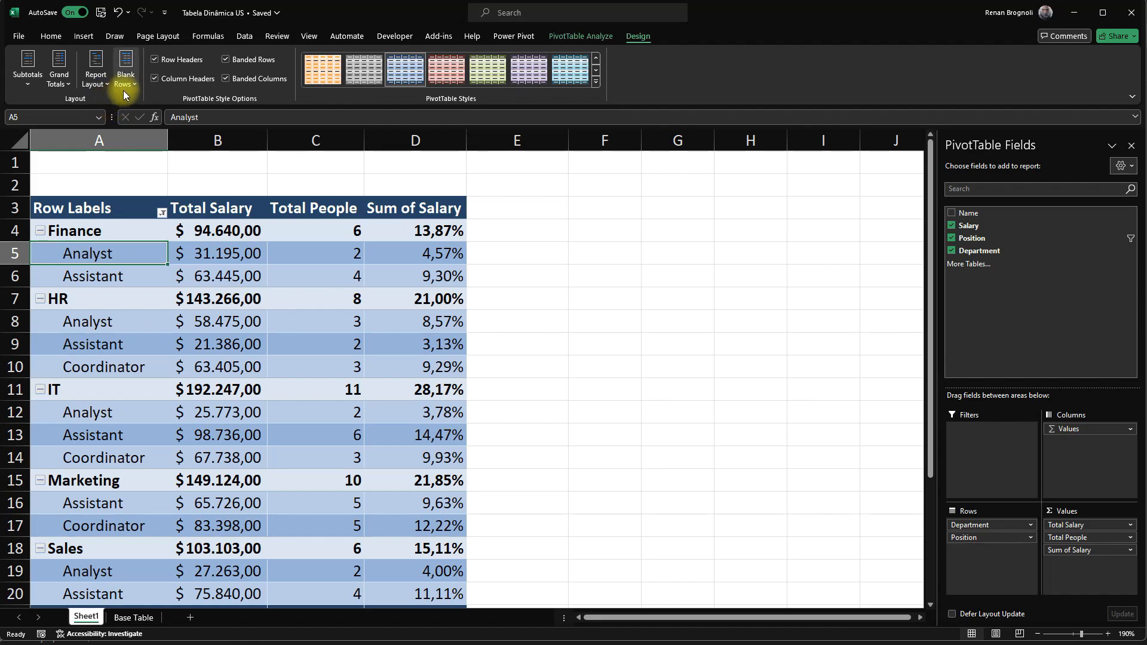
View the blank row options without changing them, and check Total People and Total Salary values in the IT and HR groups.
click(121, 87)
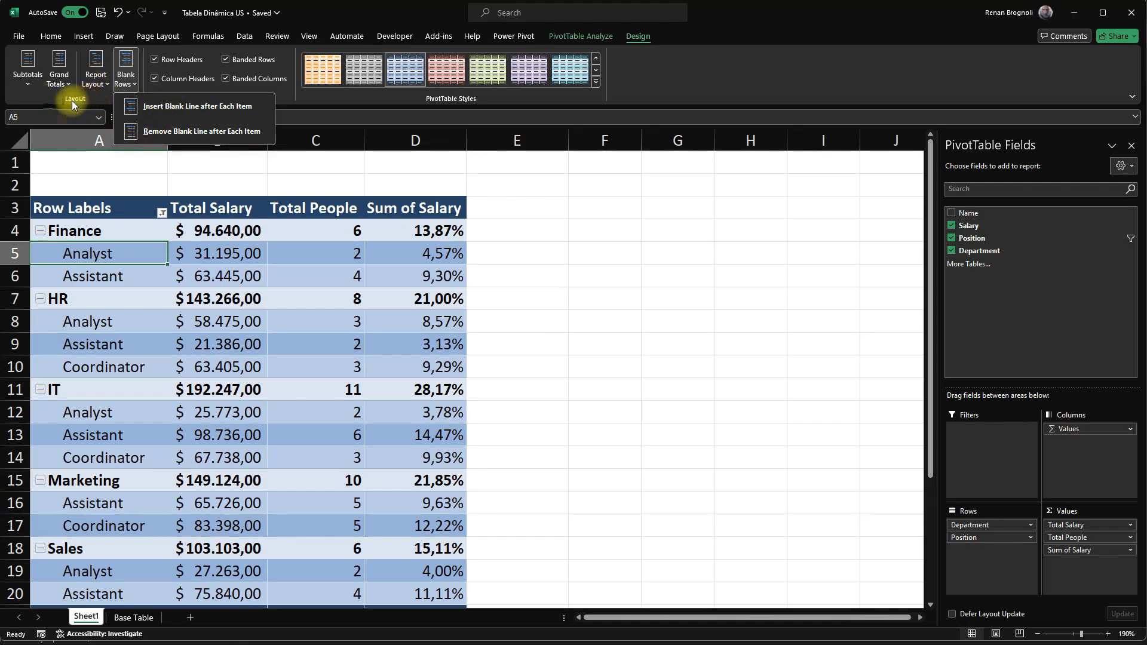
click(154, 307)
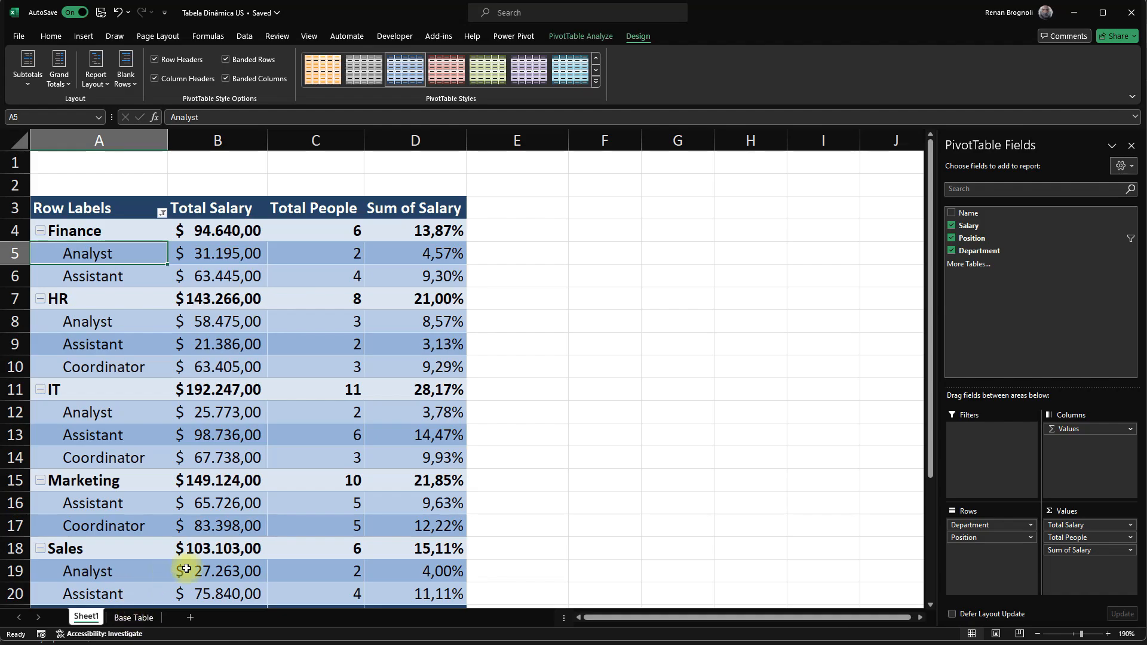
mouse_move(355, 440)
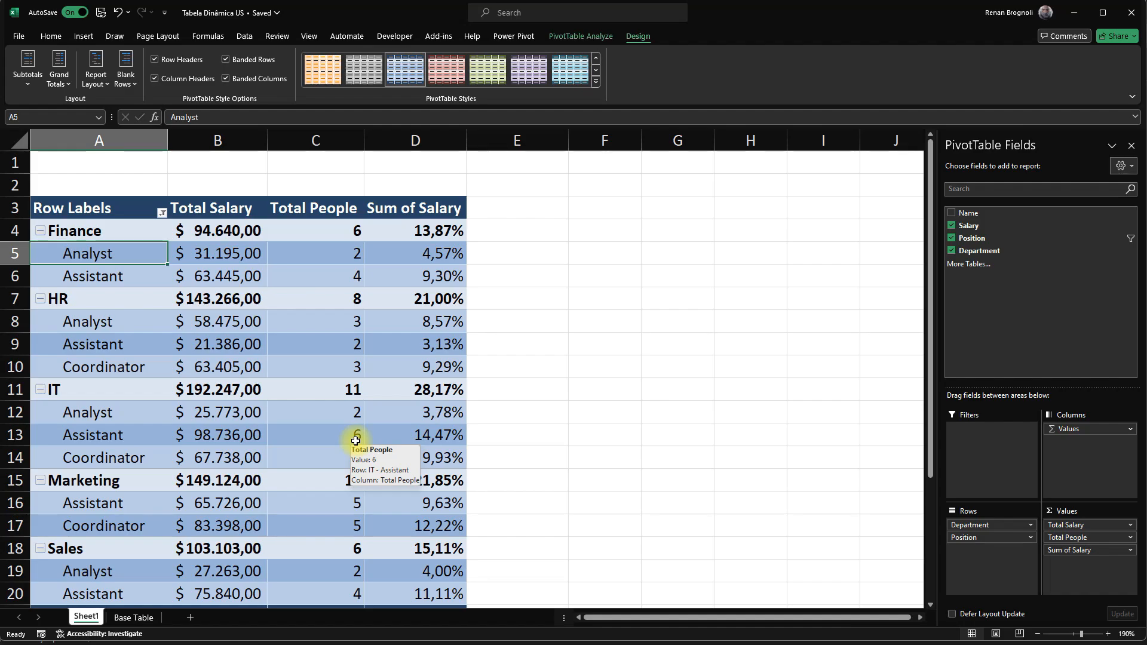
click(270, 411)
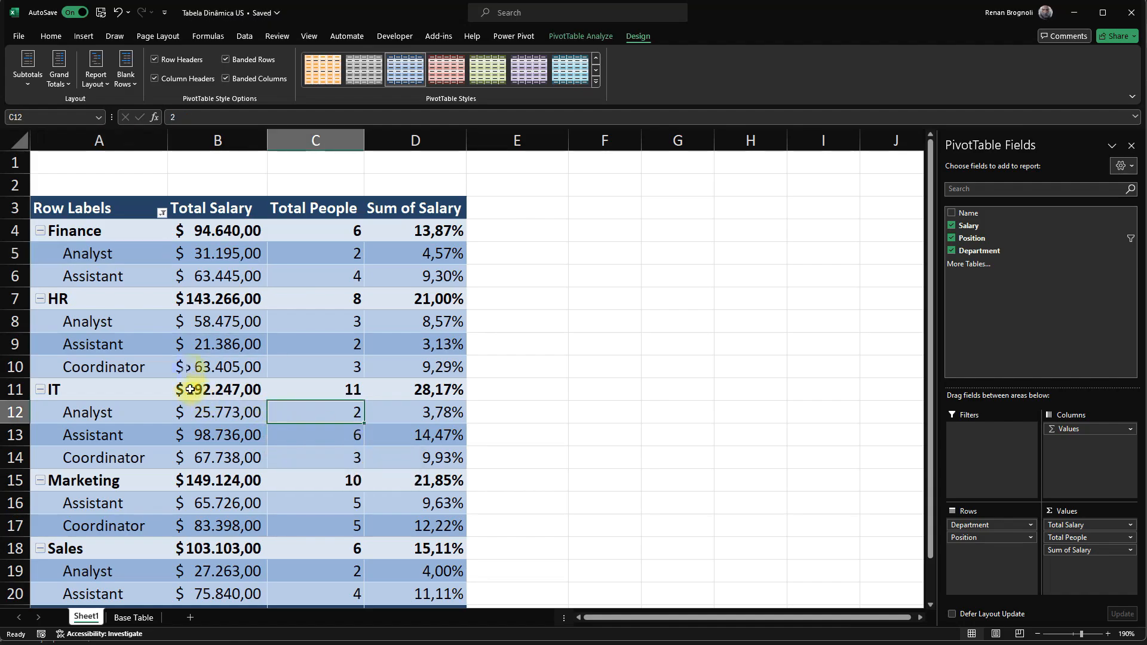
mouse_move(194, 370)
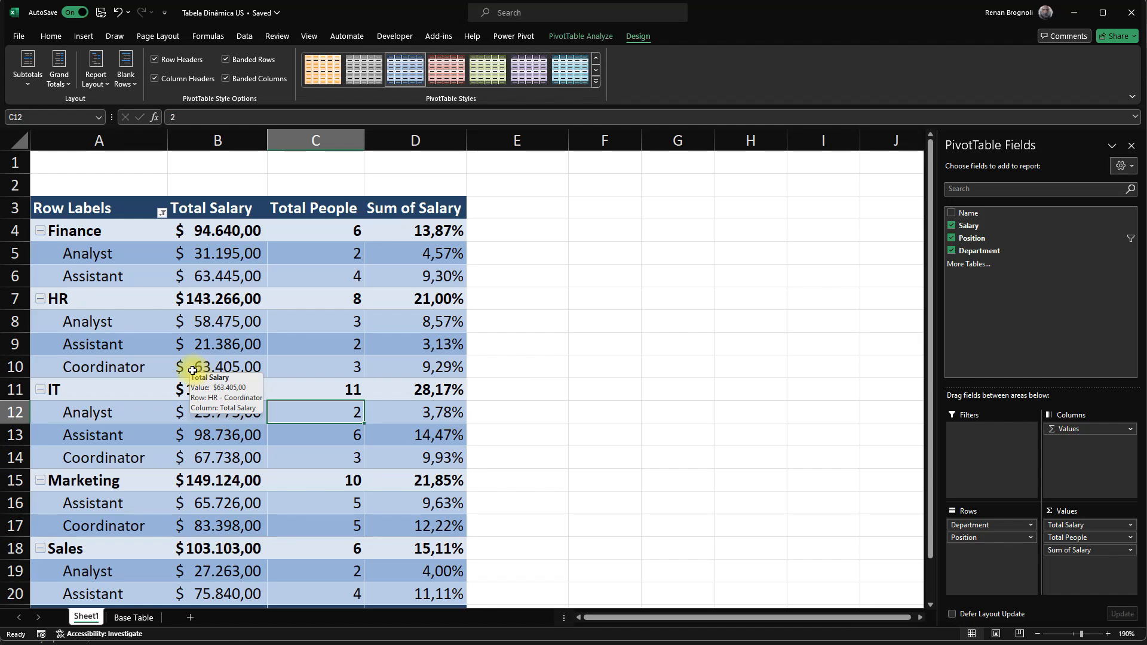